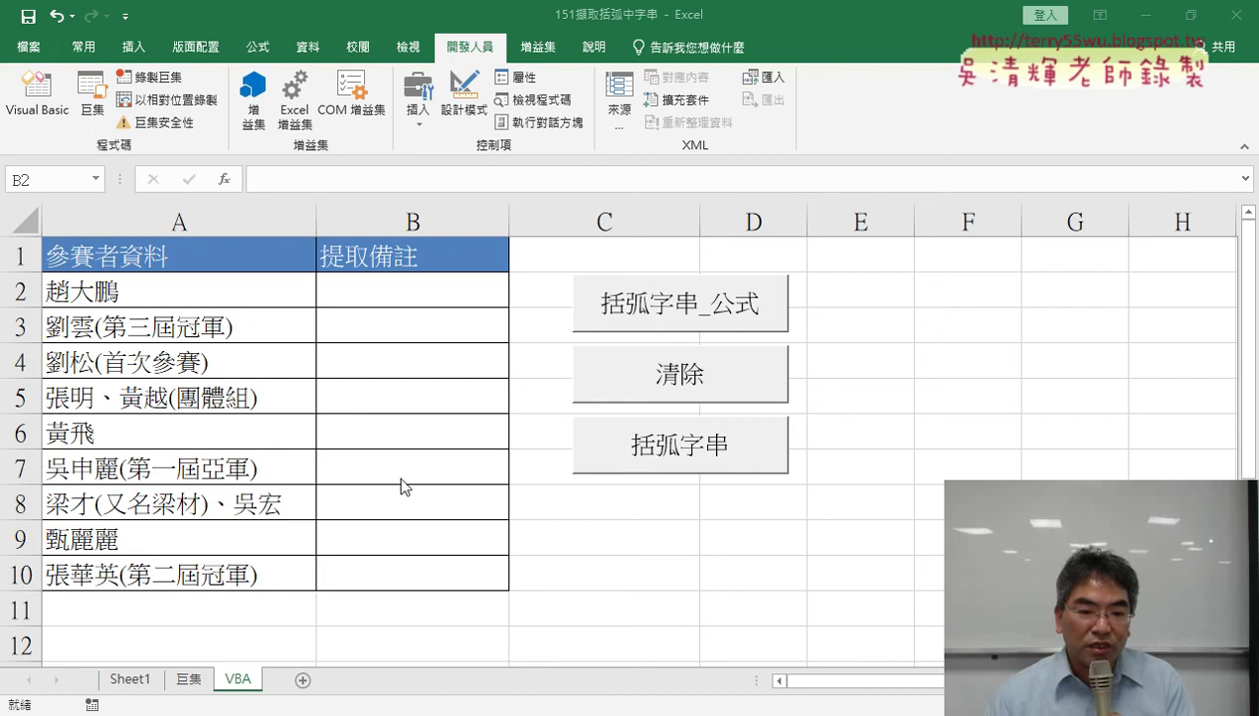
Step: Compare the extracted results on Sheet1 with those on the 巨集 sheet
{"action": "left_click", "coordinate": [119, 682]}
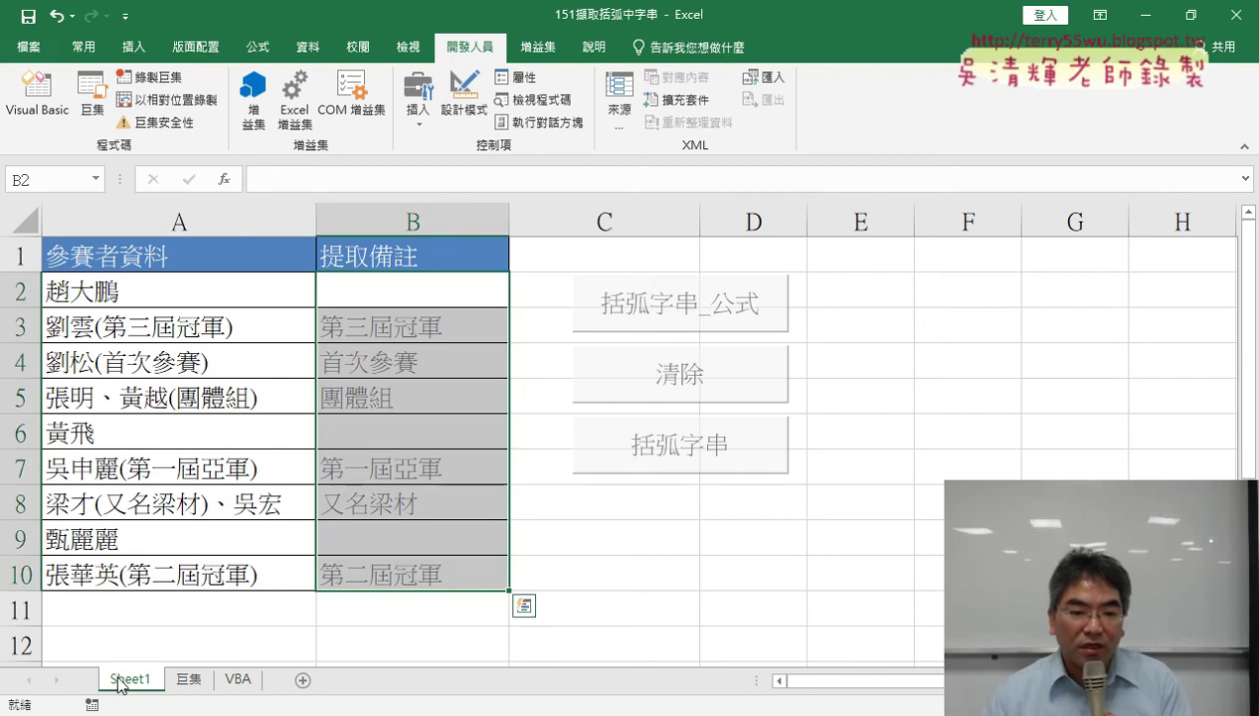
{"action": "left_click", "coordinate": [414, 295]}
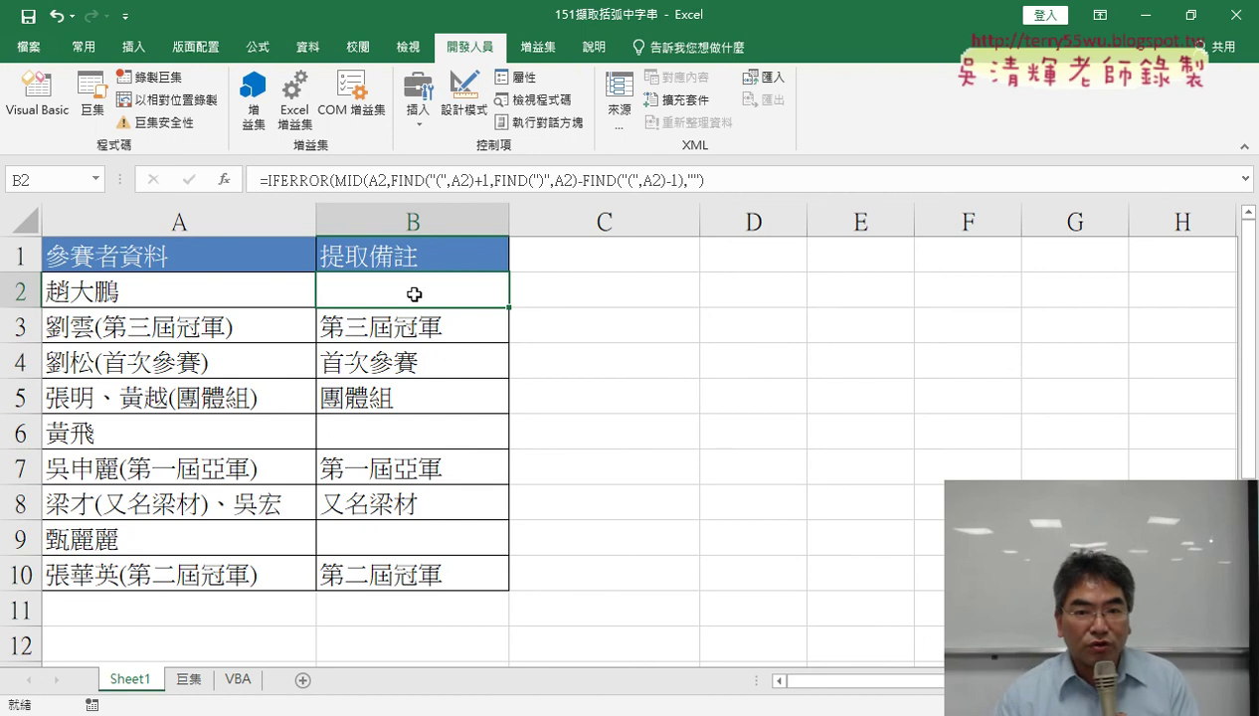
{"action": "left_click", "coordinate": [186, 680]}
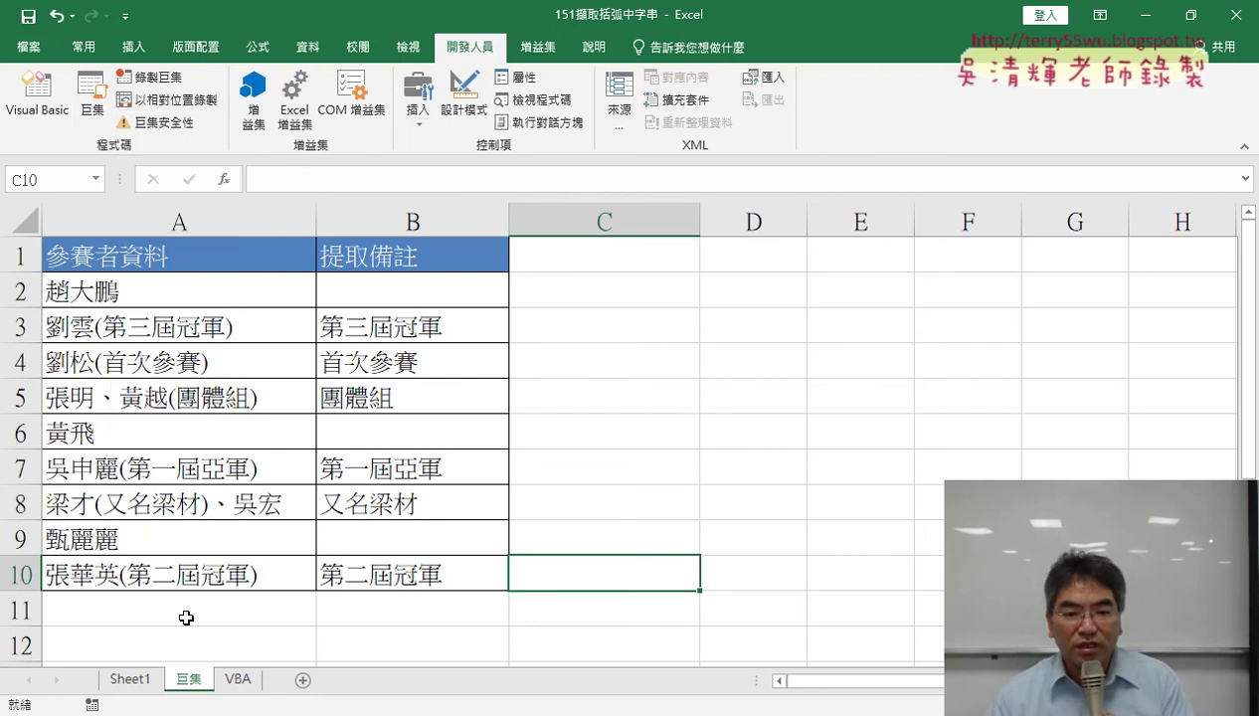
Step: Ctrl-drag the Sheet1 tab to create Sheet1 (2), then return to the 巨集 sheet
{"action": "left_click", "coordinate": [130, 679]}
{"action": "left_click_drag", "start_coordinate": [160, 679], "coordinate": [197, 673]}
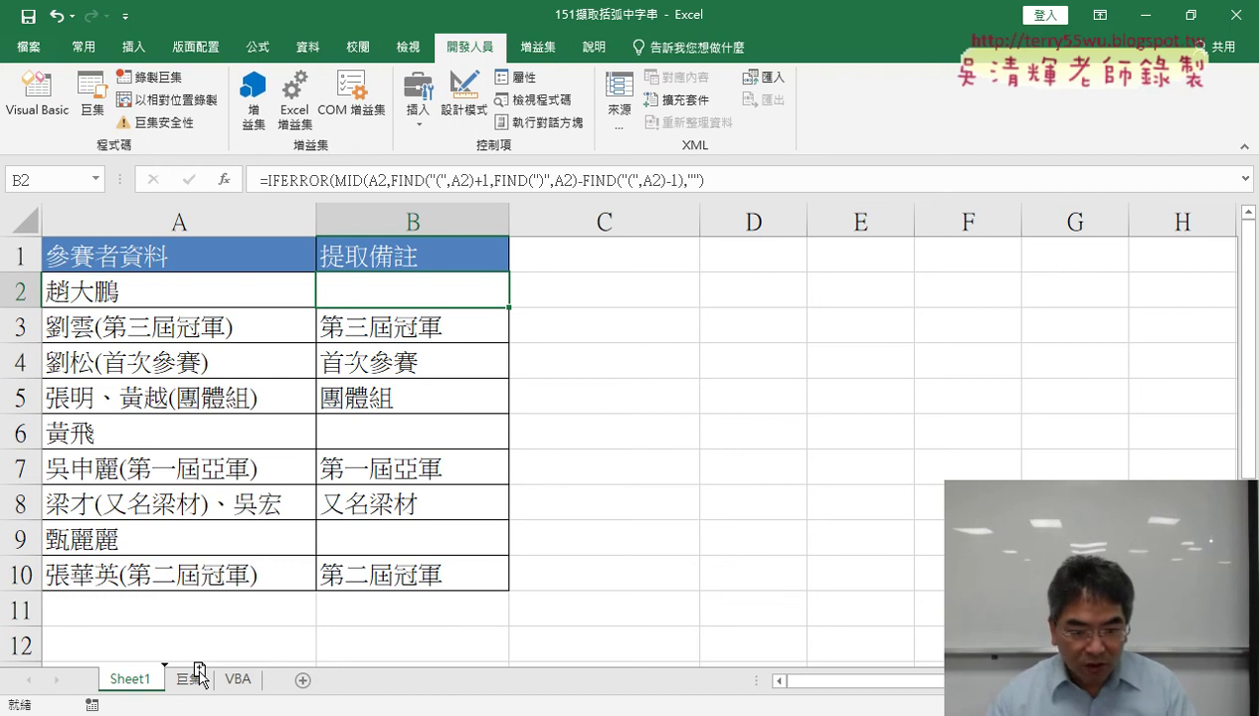
{"action": "left_click_drag", "start_coordinate": [199, 677], "coordinate": [199, 677]}
{"action": "double_click", "coordinate": [204, 679]}
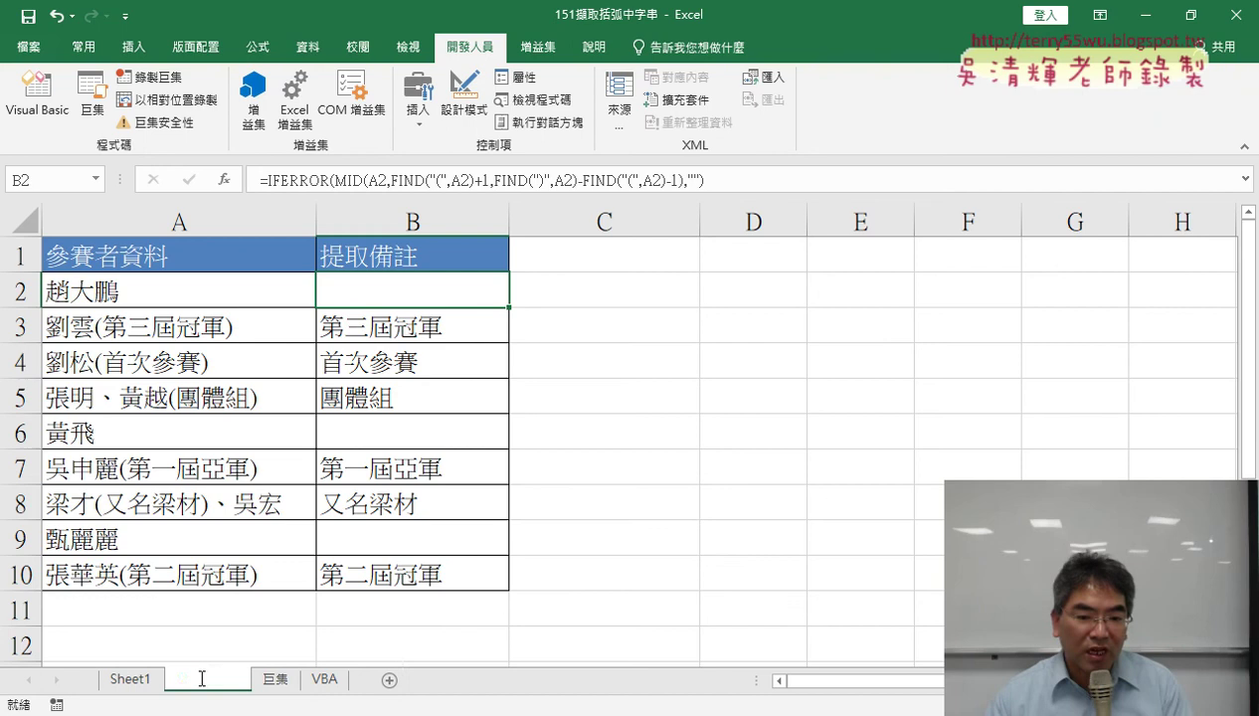
{"action": "left_click", "coordinate": [284, 685]}
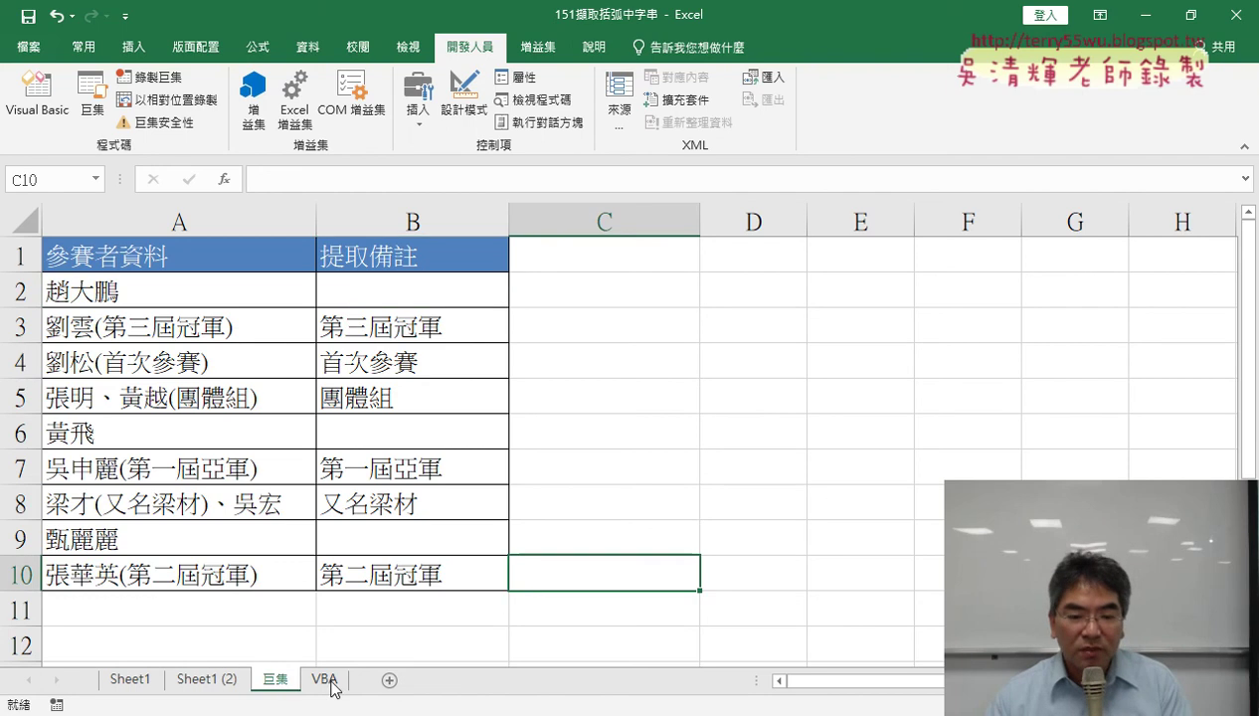
Step: On the VBA sheet, run the 括弧字串_公式 macro and check the formula it wrote into B2
{"action": "left_click", "coordinate": [324, 681]}
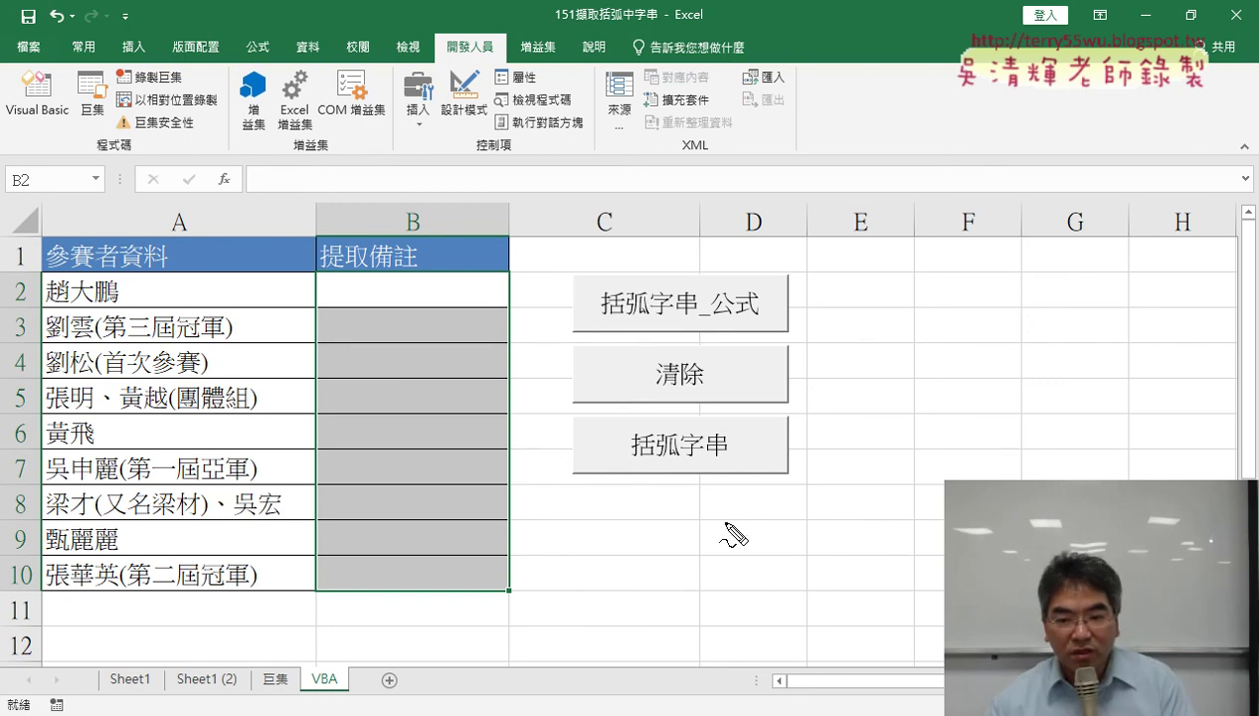
{"action": "mouse_move", "coordinate": [725, 522]}
{"action": "left_mouse_down"}
{"action": "mouse_move", "coordinate": [828, 485]}
{"action": "mouse_move", "coordinate": [689, 542]}
{"action": "left_mouse_up"}
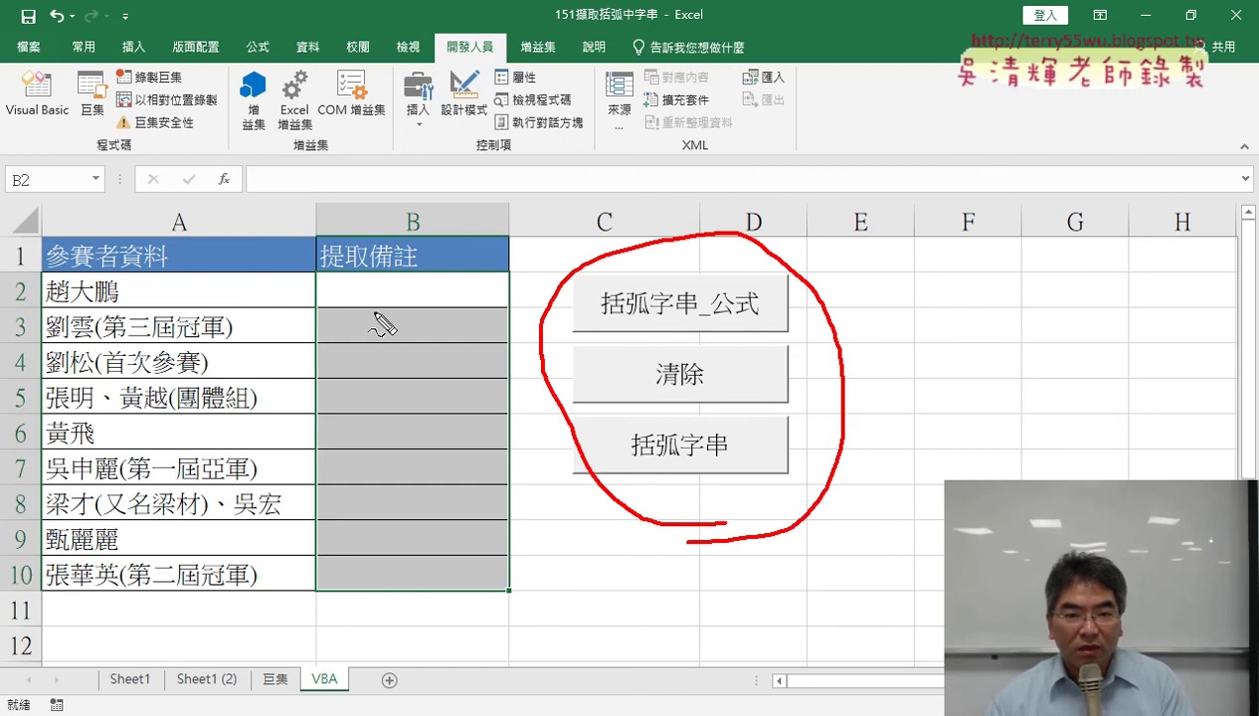
{"action": "mouse_move", "coordinate": [239, 204]}
{"action": "left_mouse_down"}
{"action": "mouse_move", "coordinate": [215, 155]}
{"action": "mouse_move", "coordinate": [247, 194]}
{"action": "left_mouse_up"}
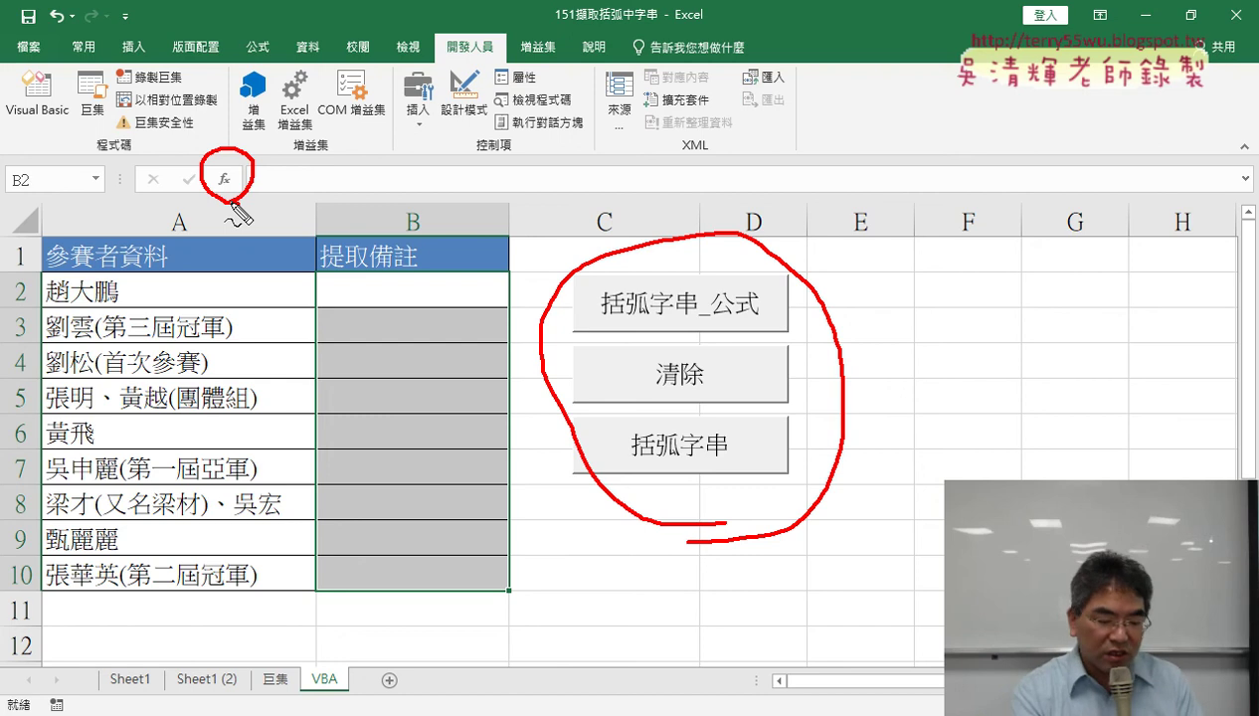
{"action": "key", "text": "Escape"}
{"action": "left_click", "coordinate": [853, 313]}
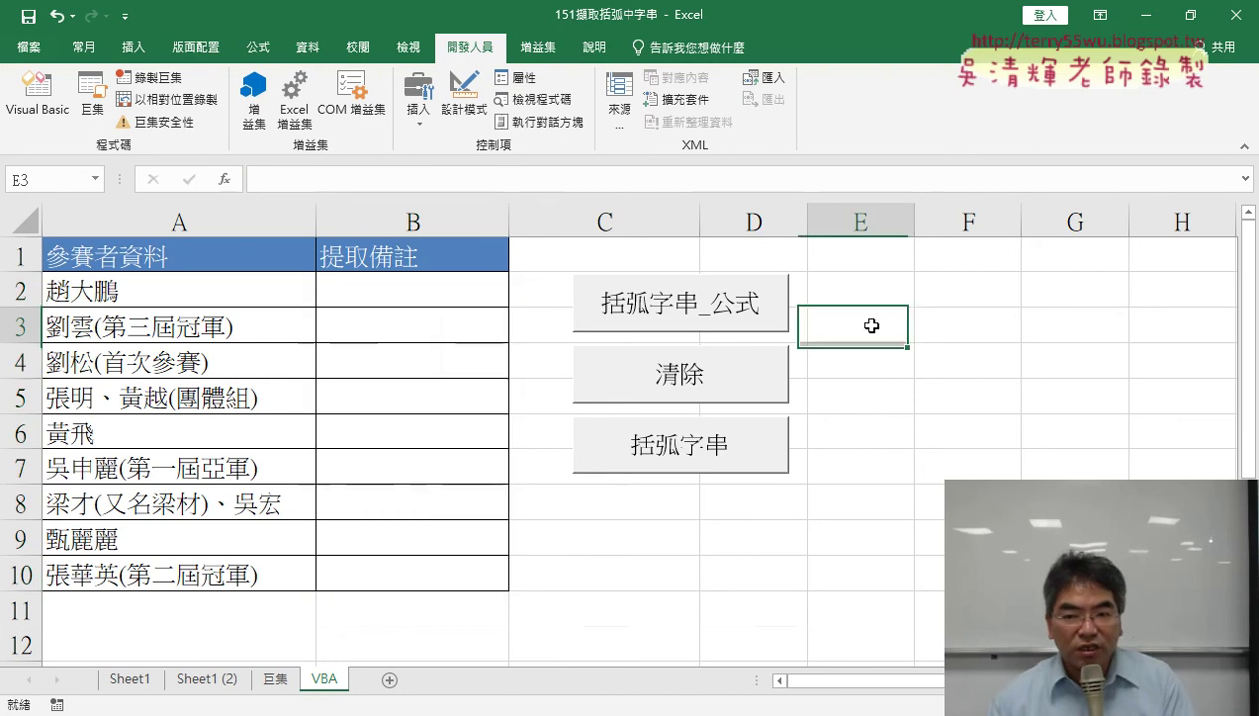
{"action": "left_click", "coordinate": [708, 318]}
{"action": "left_click", "coordinate": [431, 296]}
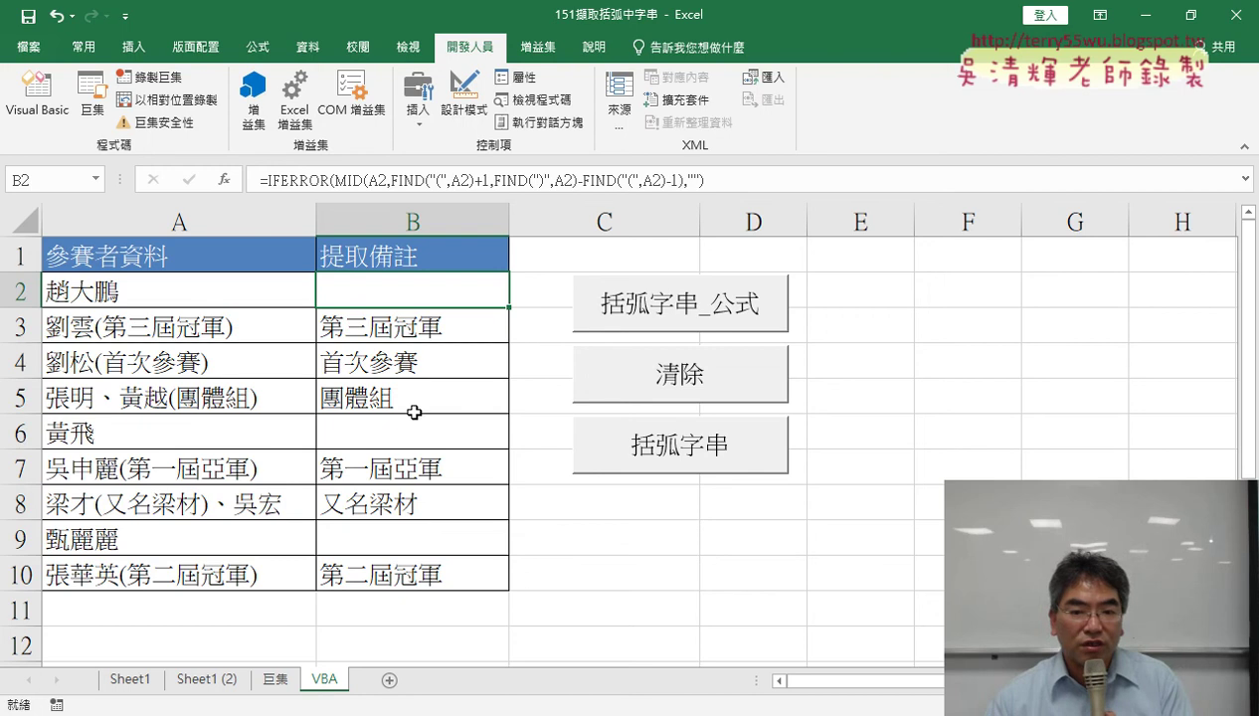
Step: Clear column B, rerun it with 括弧字串 to confirm B3 holds plain text, then clear again
{"action": "left_click", "coordinate": [679, 390]}
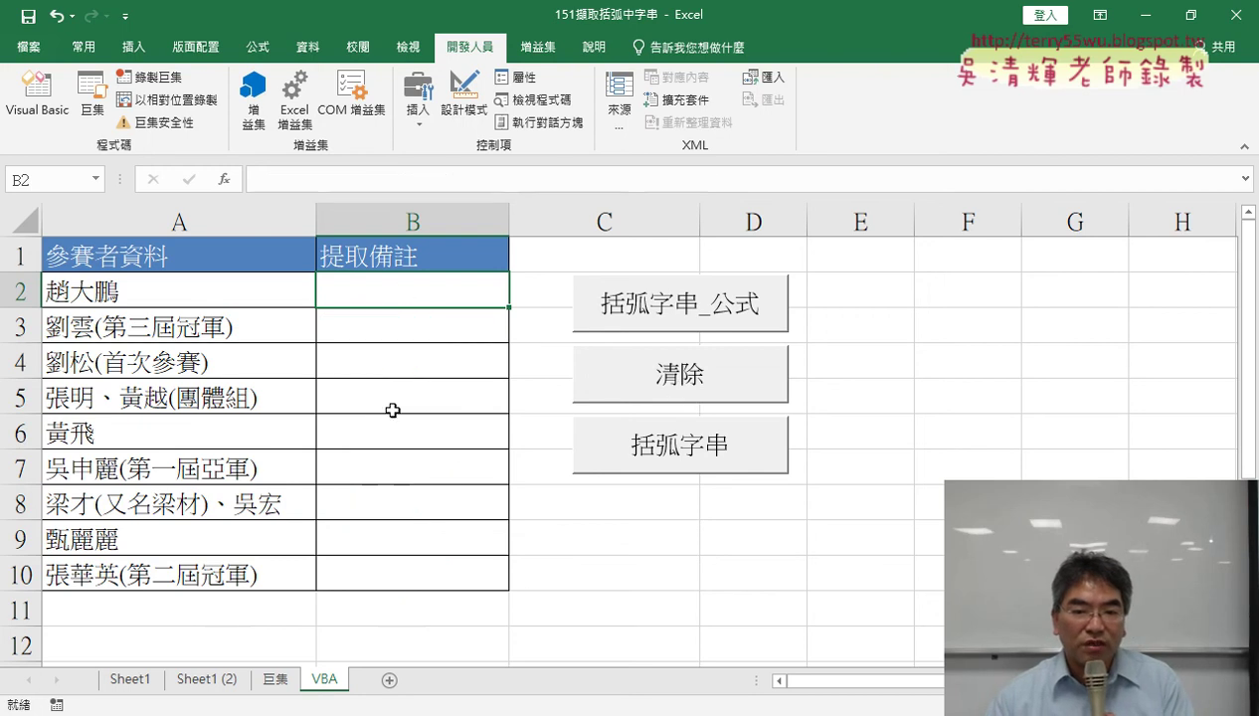
{"action": "left_click", "coordinate": [686, 435]}
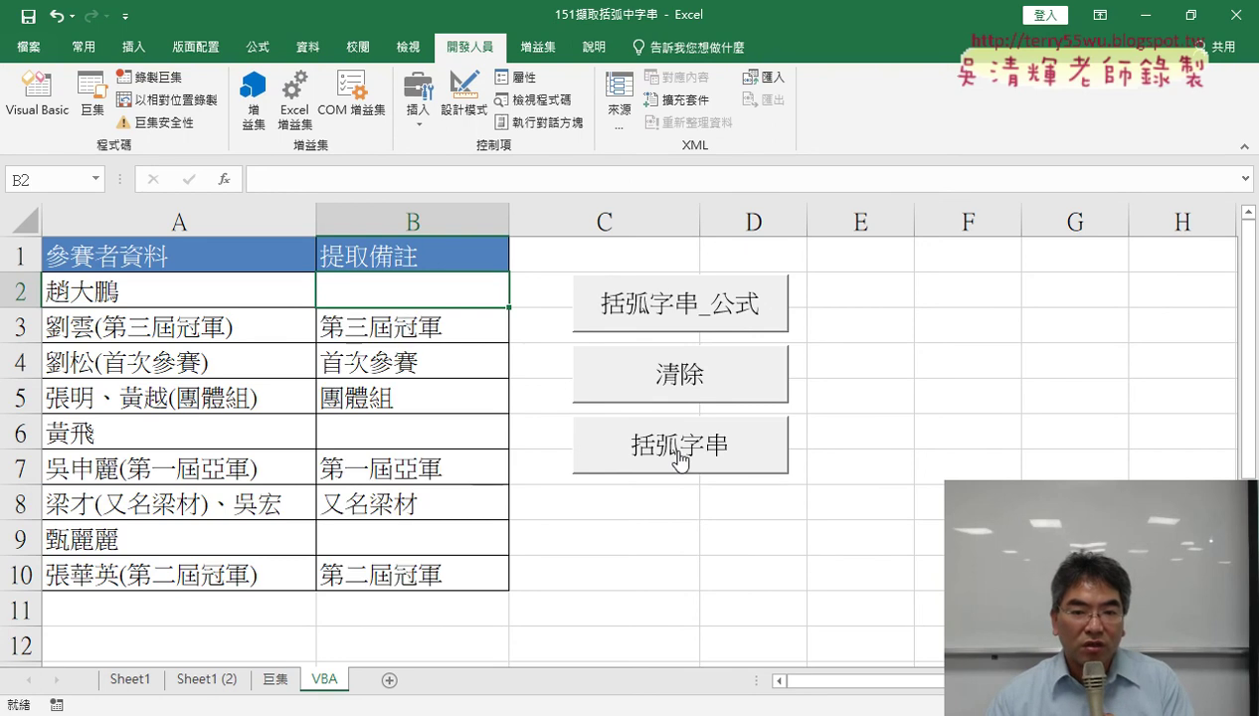
{"action": "left_click", "coordinate": [426, 325]}
{"action": "left_click_drag", "start_coordinate": [343, 180], "coordinate": [247, 182]}
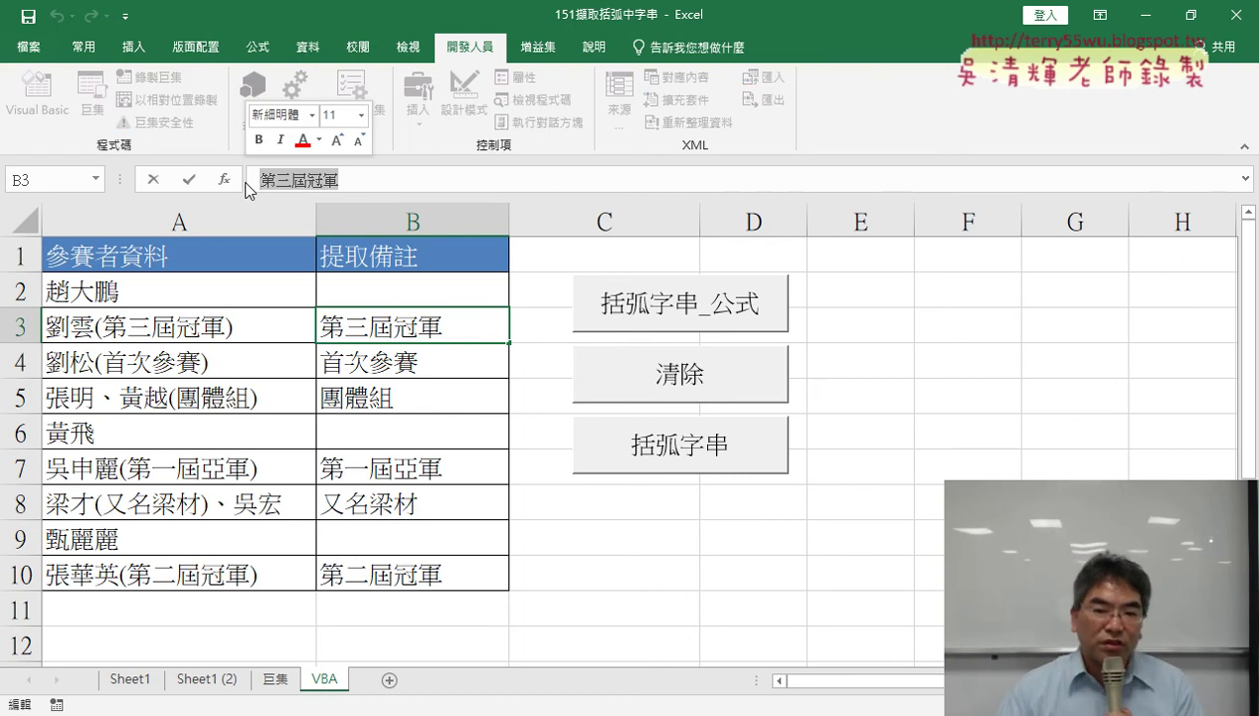
{"action": "left_click", "coordinate": [595, 360]}
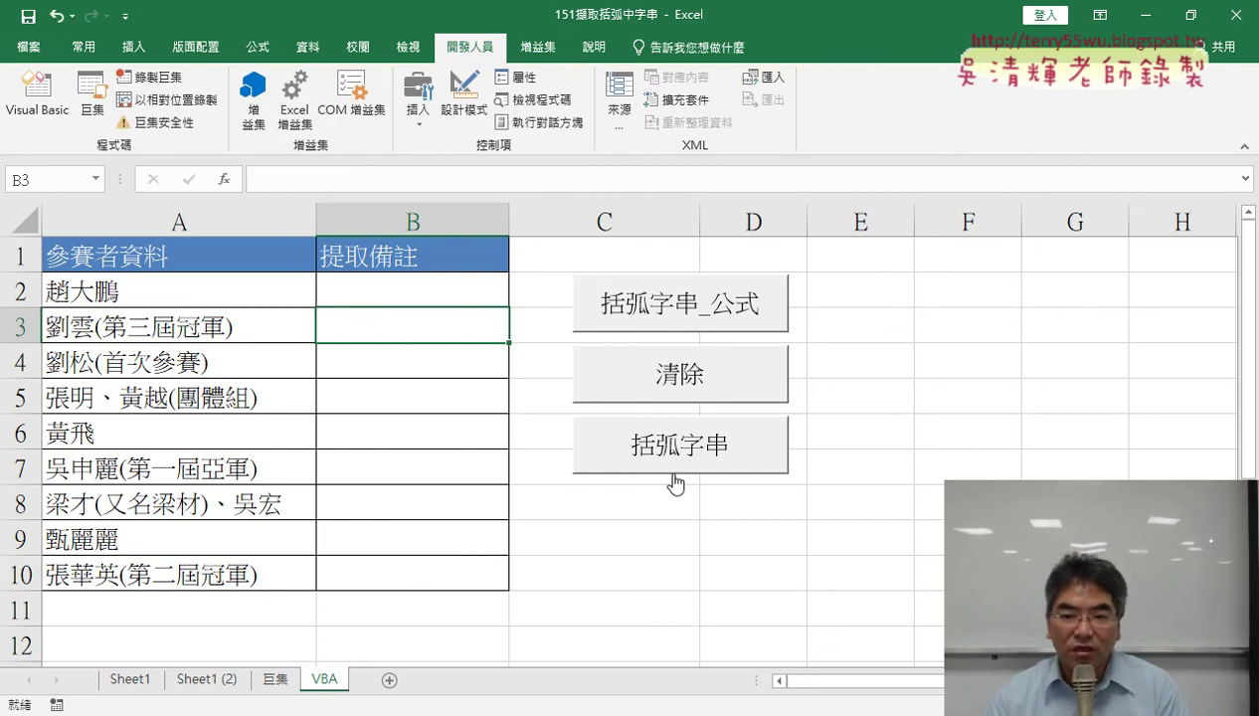
{"action": "left_click", "coordinate": [428, 283]}
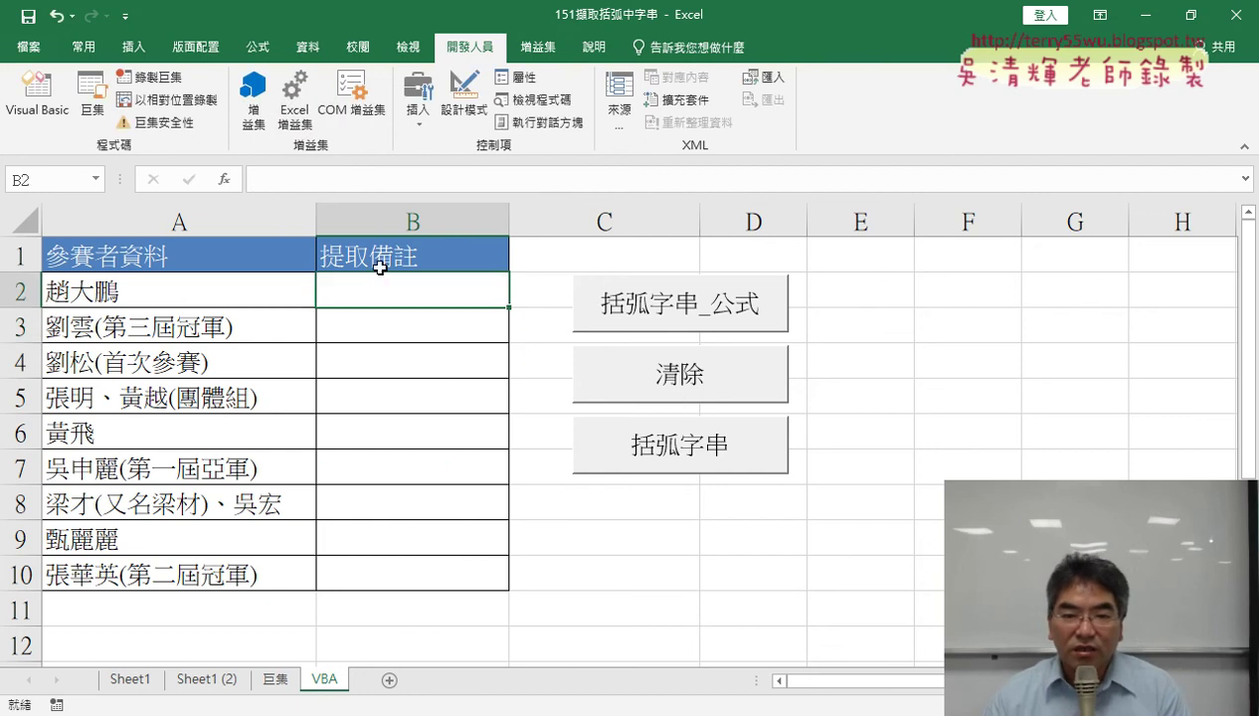
Step: Enter =括弧字串函數(A2) in B2 from the user-defined category and fill it down to B10
{"action": "left_click", "coordinate": [229, 183]}
{"action": "left_click", "coordinate": [863, 280]}
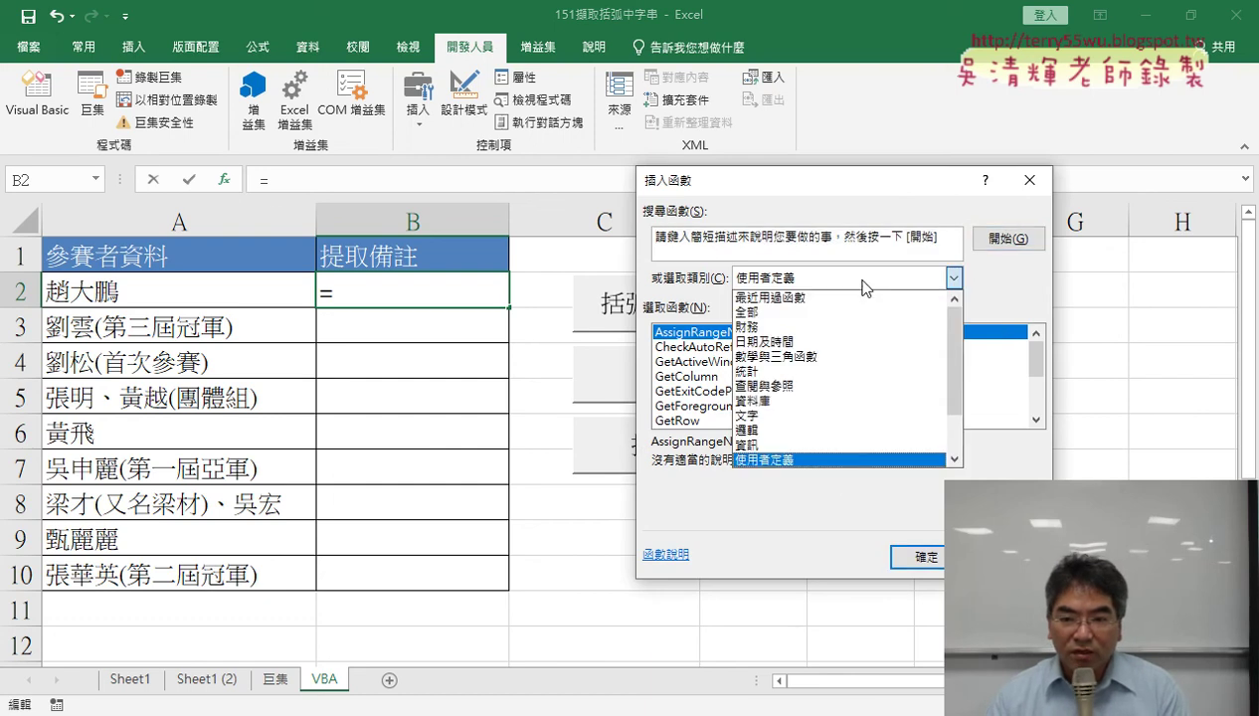
{"action": "left_click", "coordinate": [830, 460]}
{"action": "left_click_drag", "start_coordinate": [1036, 358], "coordinate": [1042, 392]}
{"action": "left_click", "coordinate": [671, 419]}
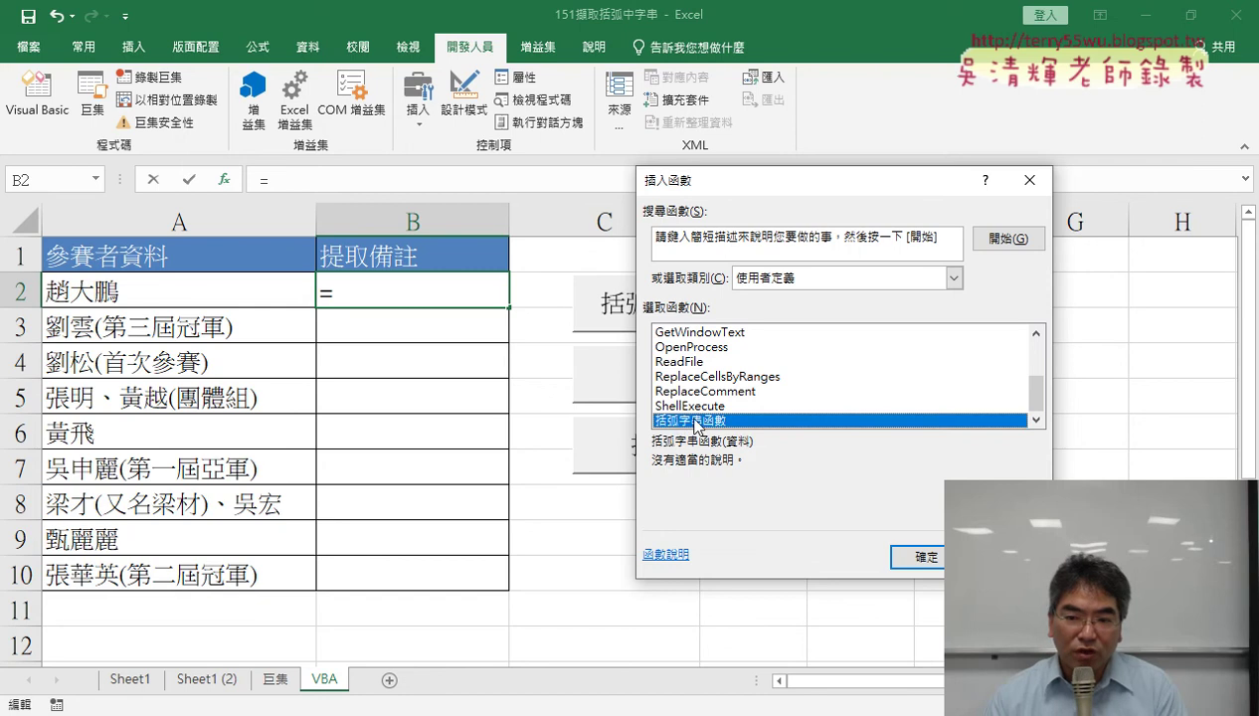
{"action": "left_click", "coordinate": [925, 557]}
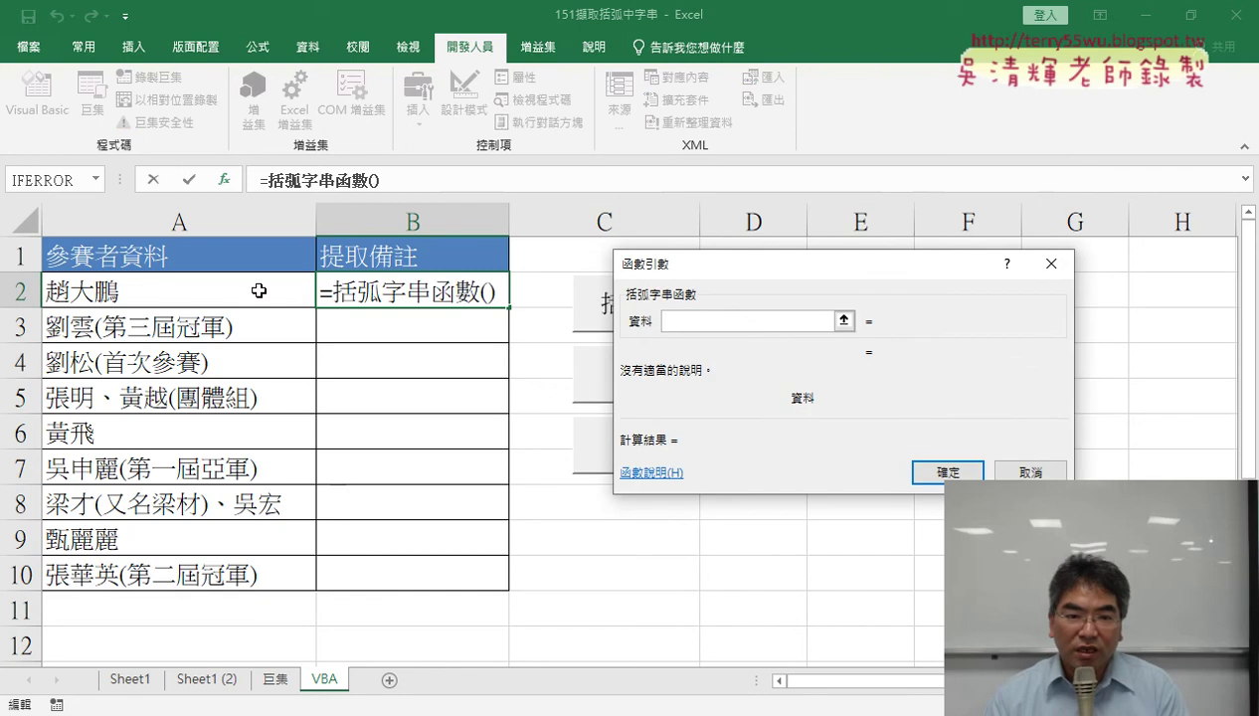
{"action": "left_click", "coordinate": [210, 288]}
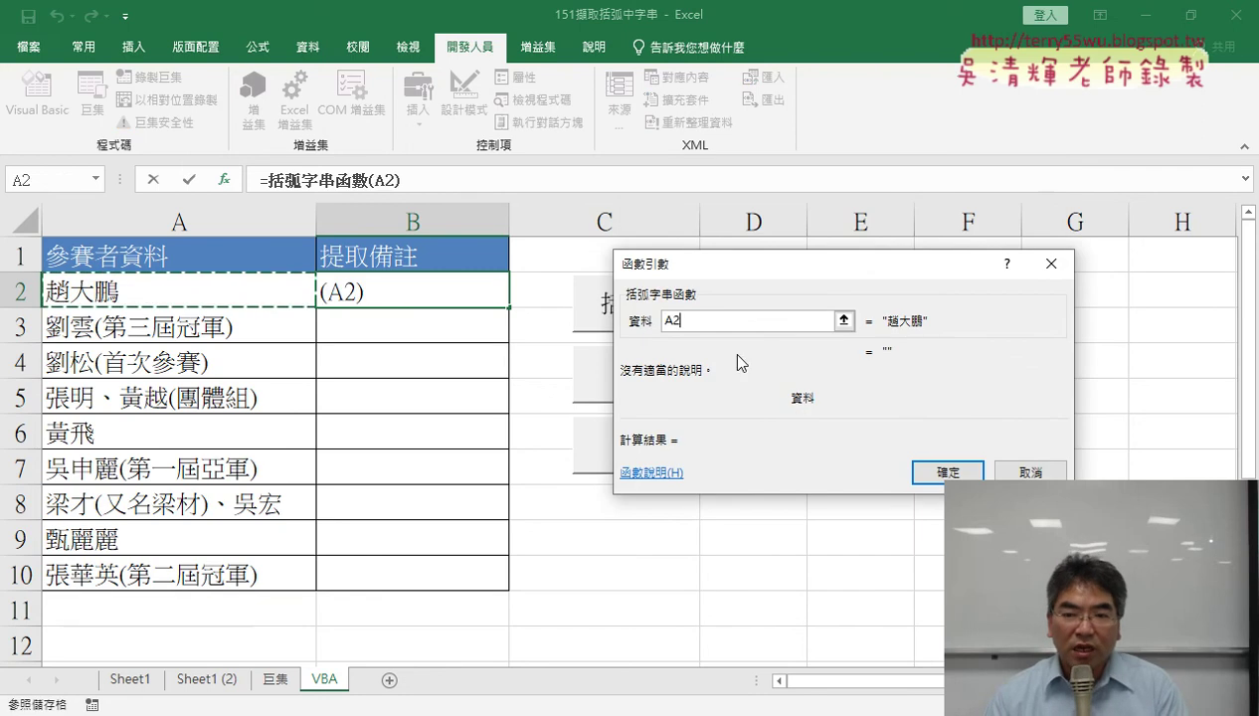
{"action": "left_click", "coordinate": [948, 473]}
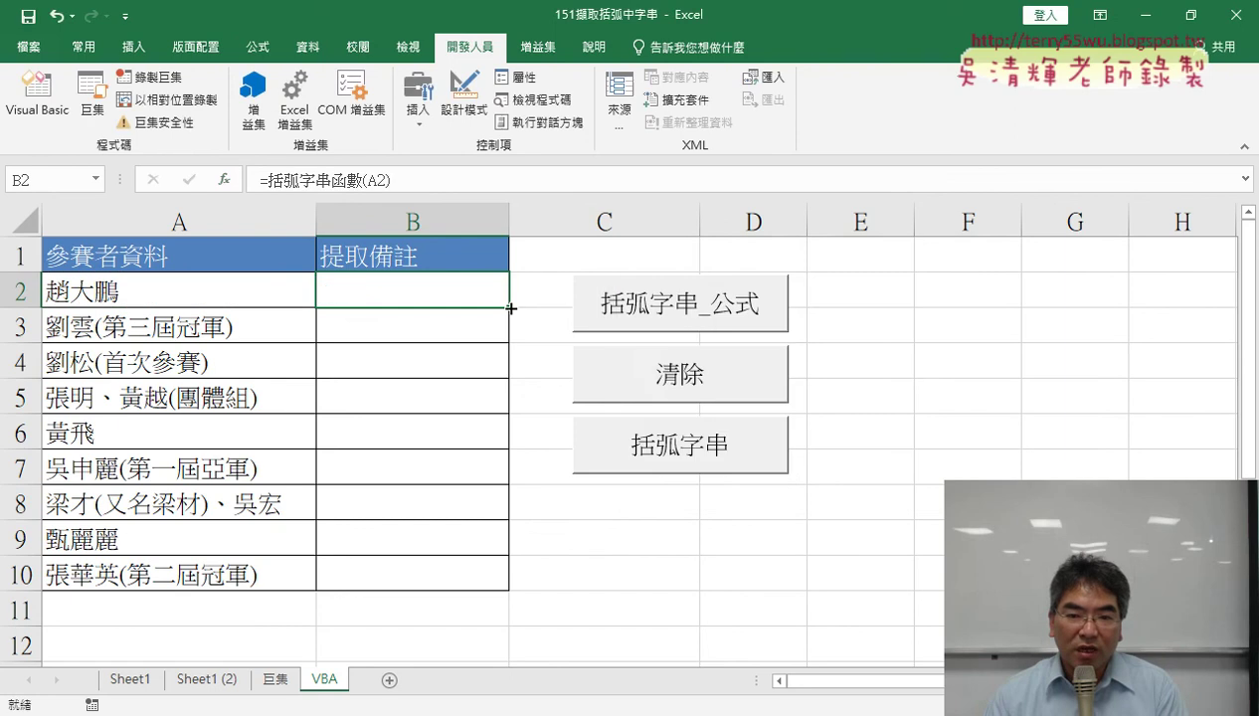
{"action": "double_click", "coordinate": [509, 307]}
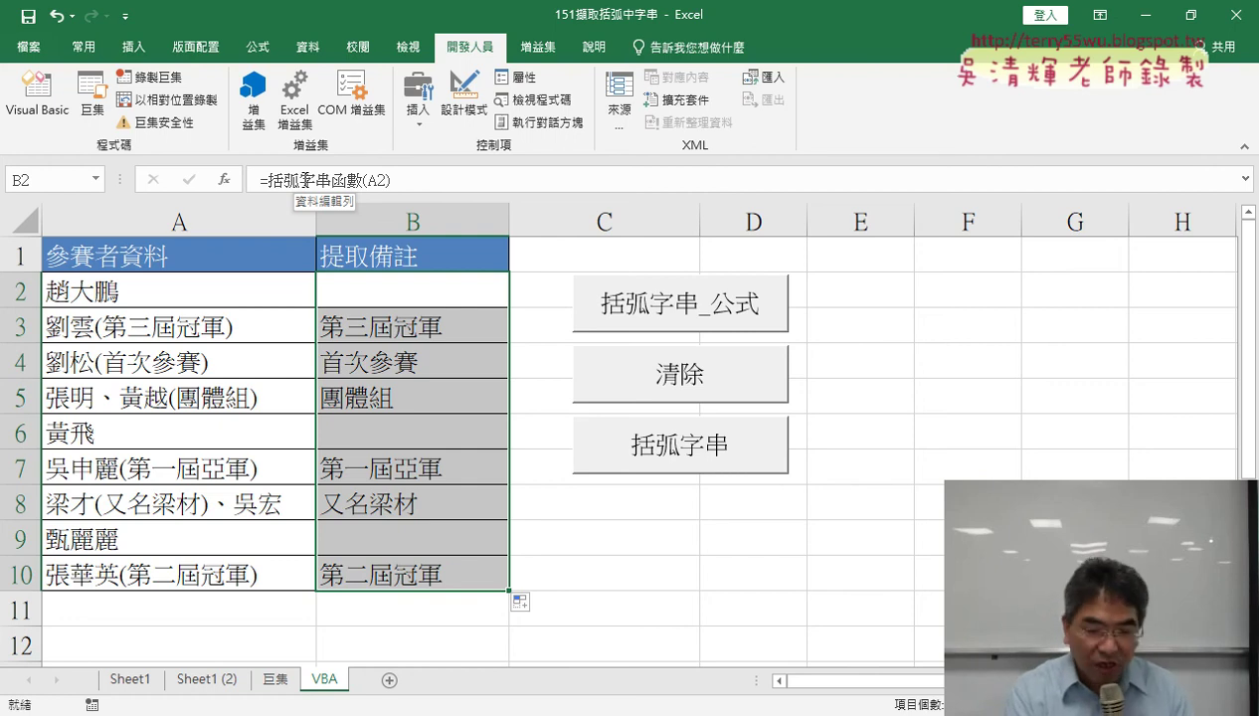
{"action": "left_click_drag", "start_coordinate": [695, 540], "coordinate": [731, 554]}
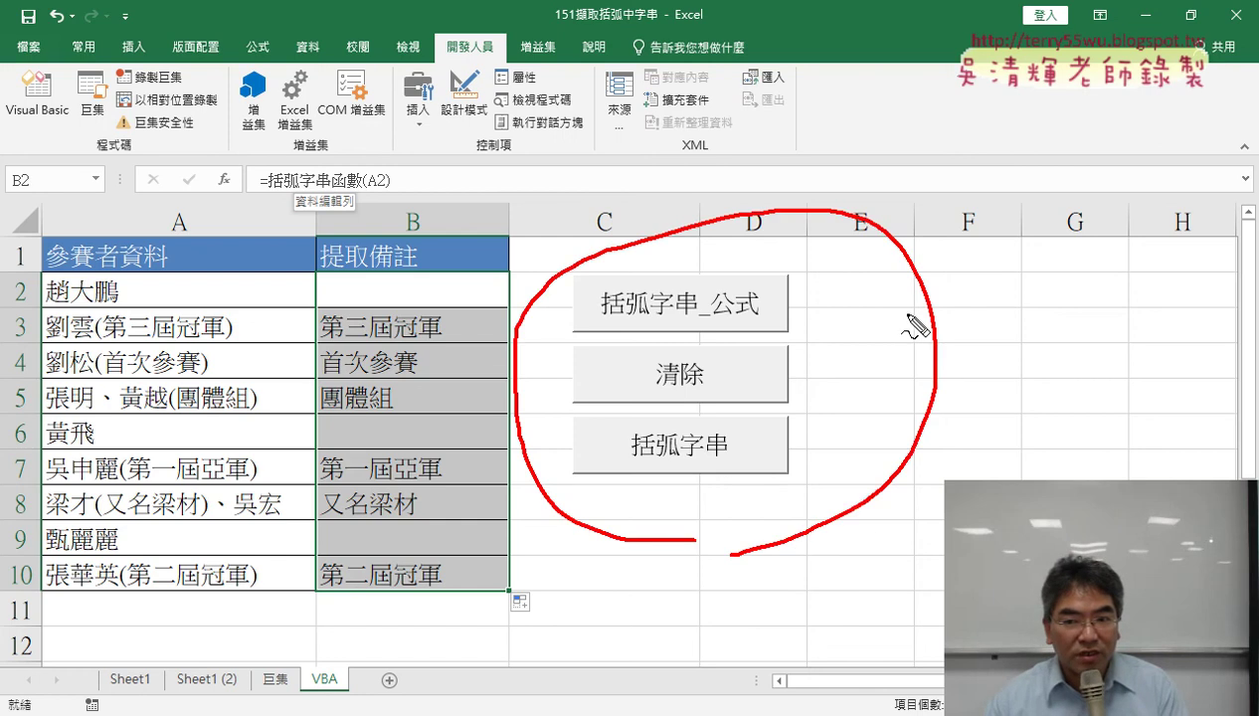
{"action": "mouse_move", "coordinate": [895, 309]}
{"action": "left_mouse_down"}
{"action": "mouse_move", "coordinate": [873, 351]}
{"action": "mouse_move", "coordinate": [935, 305]}
{"action": "mouse_move", "coordinate": [947, 350]}
{"action": "left_mouse_up"}
{"action": "left_click_drag", "start_coordinate": [982, 256], "coordinate": [983, 360]}
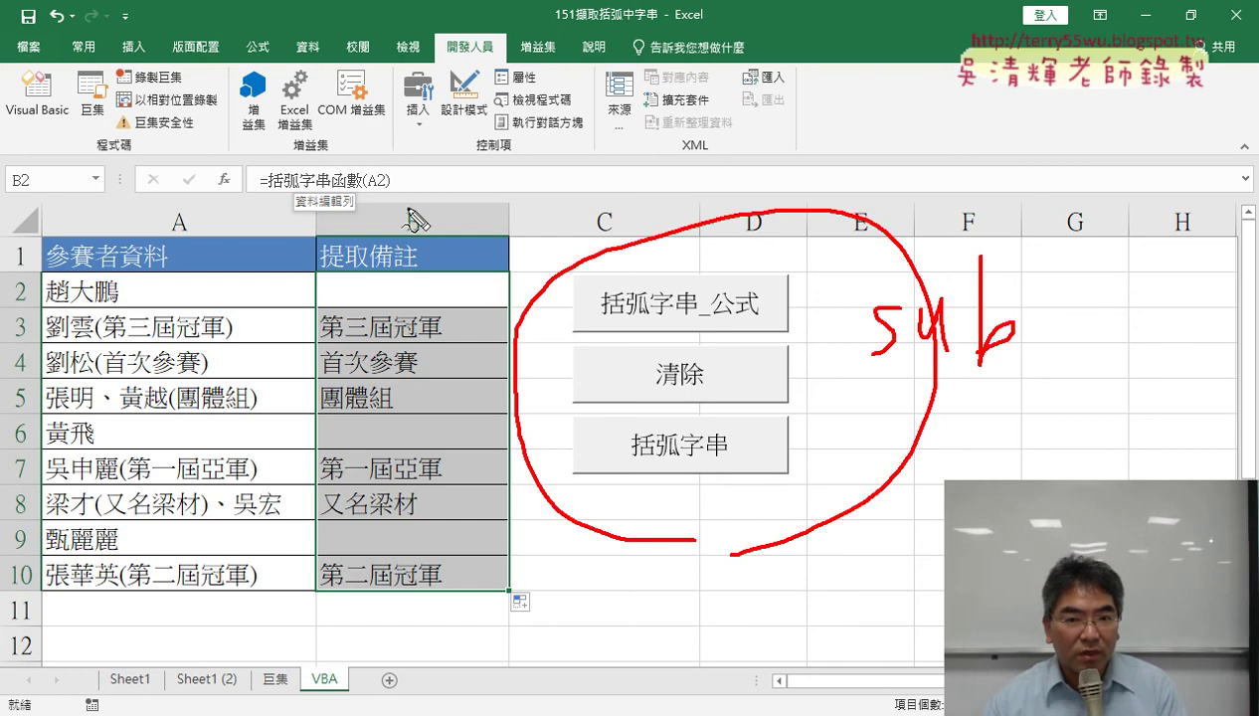
{"action": "mouse_move", "coordinate": [388, 169]}
{"action": "left_mouse_down"}
{"action": "mouse_move", "coordinate": [408, 185]}
{"action": "mouse_move", "coordinate": [363, 221]}
{"action": "left_mouse_up"}
{"action": "left_click_drag", "start_coordinate": [438, 91], "coordinate": [507, 92]}
{"action": "mouse_move", "coordinate": [472, 97]}
{"action": "left_mouse_down"}
{"action": "mouse_move", "coordinate": [471, 179]}
{"action": "mouse_move", "coordinate": [498, 137]}
{"action": "left_mouse_up"}
{"action": "mouse_move", "coordinate": [495, 140]}
{"action": "left_mouse_down"}
{"action": "mouse_move", "coordinate": [536, 179]}
{"action": "mouse_move", "coordinate": [562, 154]}
{"action": "mouse_move", "coordinate": [624, 179]}
{"action": "mouse_move", "coordinate": [681, 147]}
{"action": "left_mouse_up"}
{"action": "mouse_move", "coordinate": [662, 119]}
{"action": "left_mouse_down"}
{"action": "mouse_move", "coordinate": [665, 179]}
{"action": "mouse_move", "coordinate": [687, 119]}
{"action": "left_mouse_up"}
{"action": "mouse_move", "coordinate": [688, 139]}
{"action": "left_mouse_down"}
{"action": "mouse_move", "coordinate": [688, 197]}
{"action": "mouse_move", "coordinate": [736, 171]}
{"action": "mouse_move", "coordinate": [722, 159]}
{"action": "left_mouse_up"}
{"action": "mouse_move", "coordinate": [756, 184]}
{"action": "left_mouse_down"}
{"action": "mouse_move", "coordinate": [786, 179]}
{"action": "mouse_move", "coordinate": [498, 184]}
{"action": "left_mouse_up"}
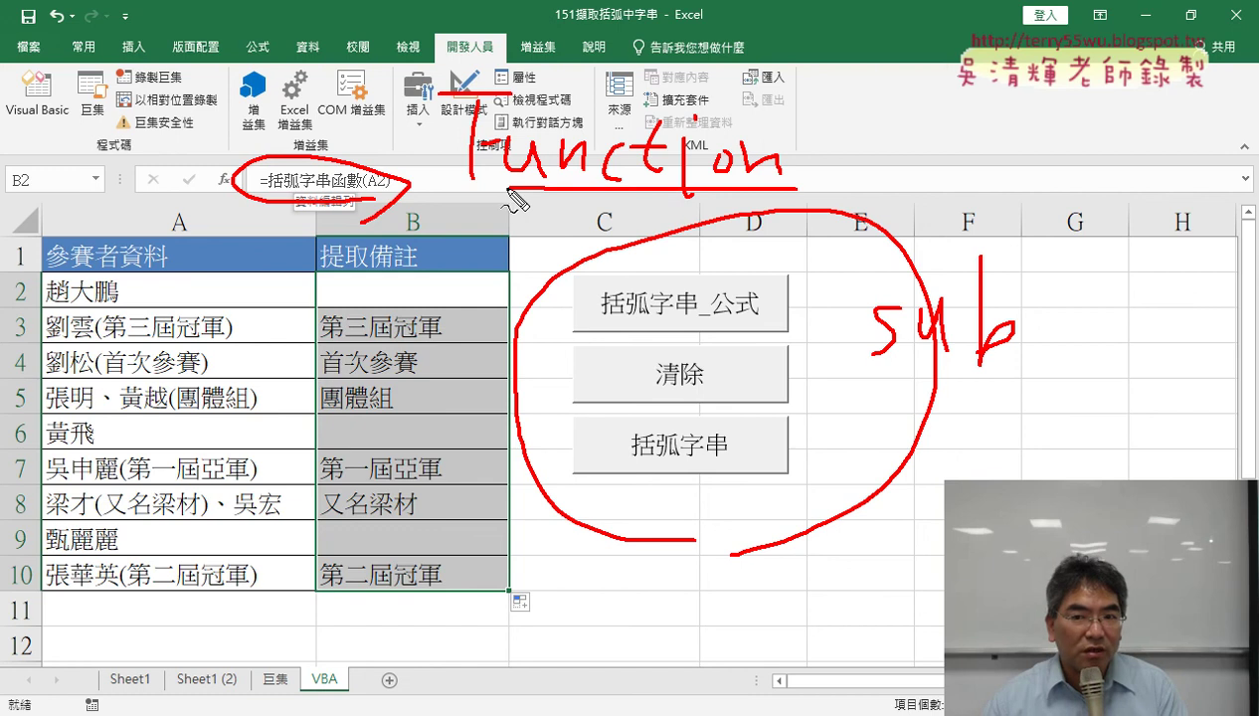
{"action": "key", "text": "Escape"}
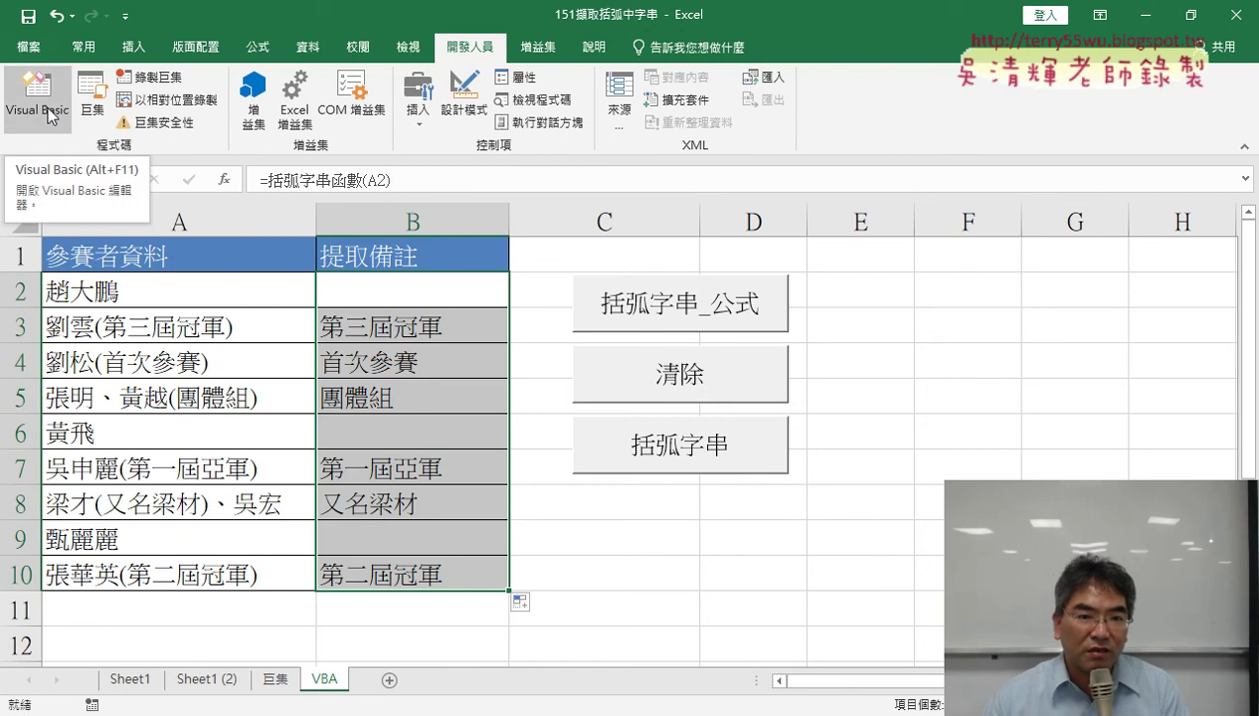
Step: Review the code of the three Sub procedures in the editor, then return to the worksheet with Alt+F11
{"action": "left_click", "coordinate": [51, 116]}
{"action": "left_click", "coordinate": [317, 152]}
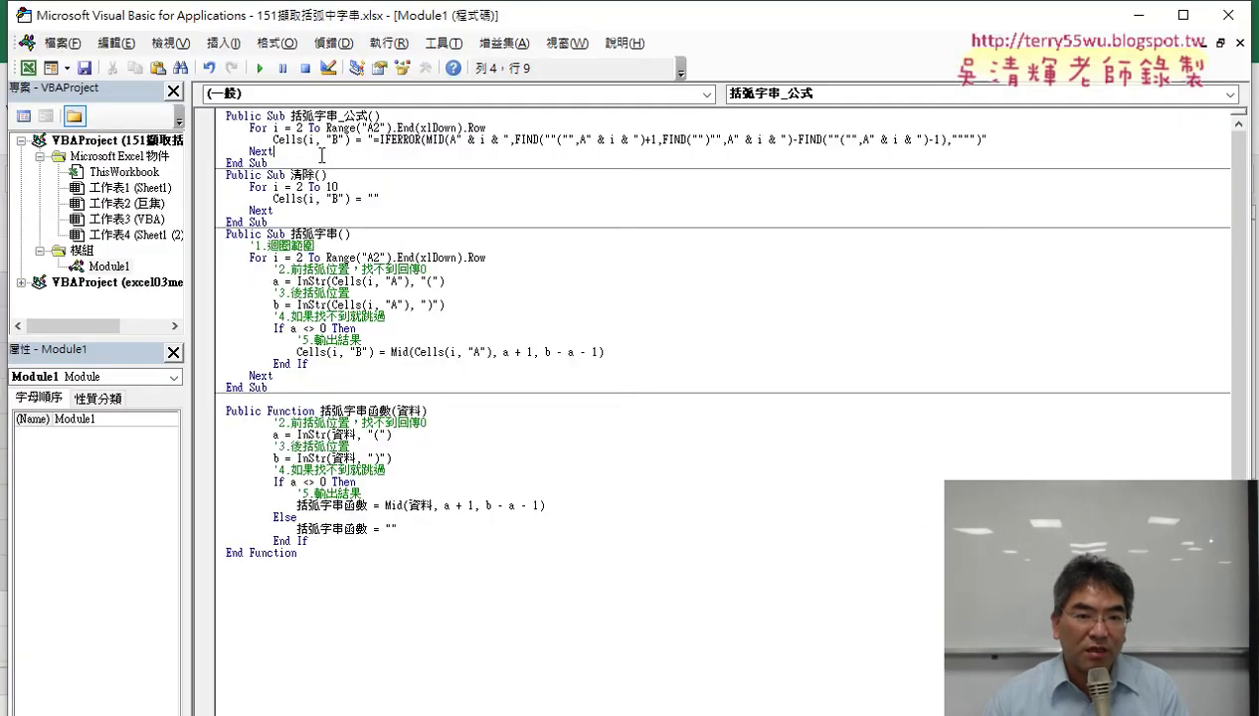
{"action": "left_click", "coordinate": [308, 193]}
{"action": "left_click", "coordinate": [308, 289]}
{"action": "left_click_drag", "start_coordinate": [298, 396], "coordinate": [197, 115]}
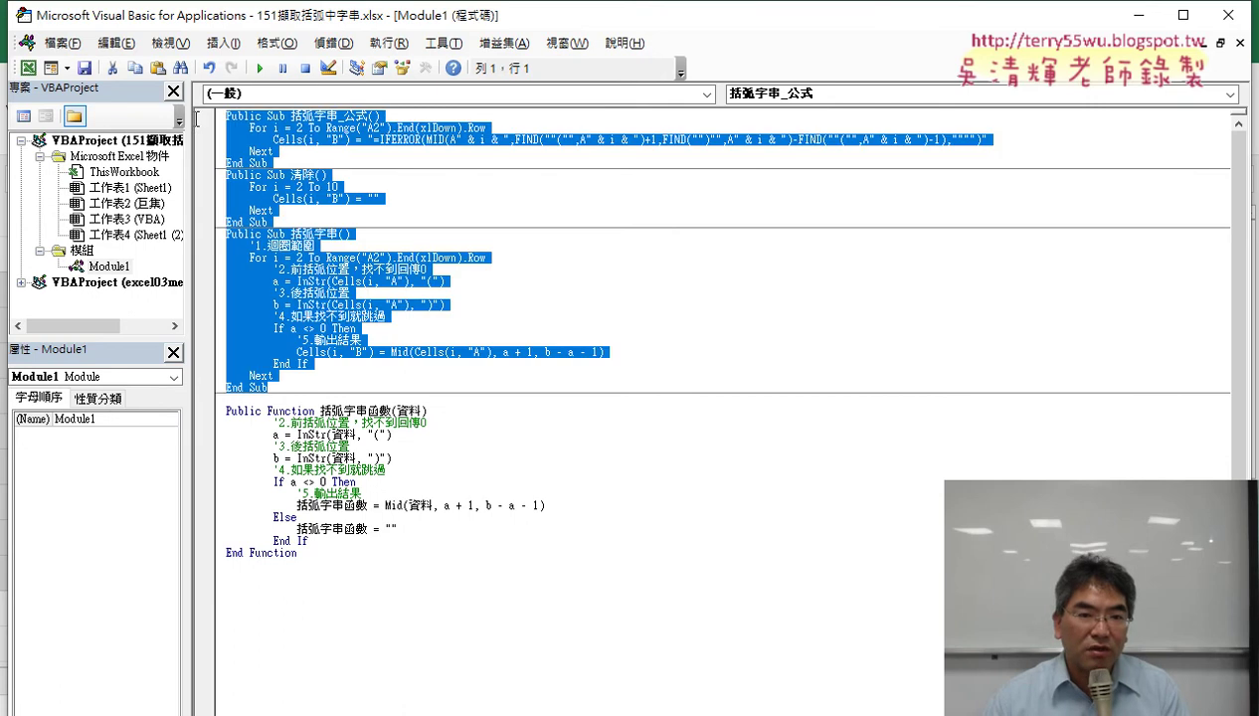
{"action": "mouse_move", "coordinate": [324, 565]}
{"action": "left_mouse_down"}
{"action": "mouse_move", "coordinate": [229, 481]}
{"action": "mouse_move", "coordinate": [217, 410]}
{"action": "left_mouse_up"}
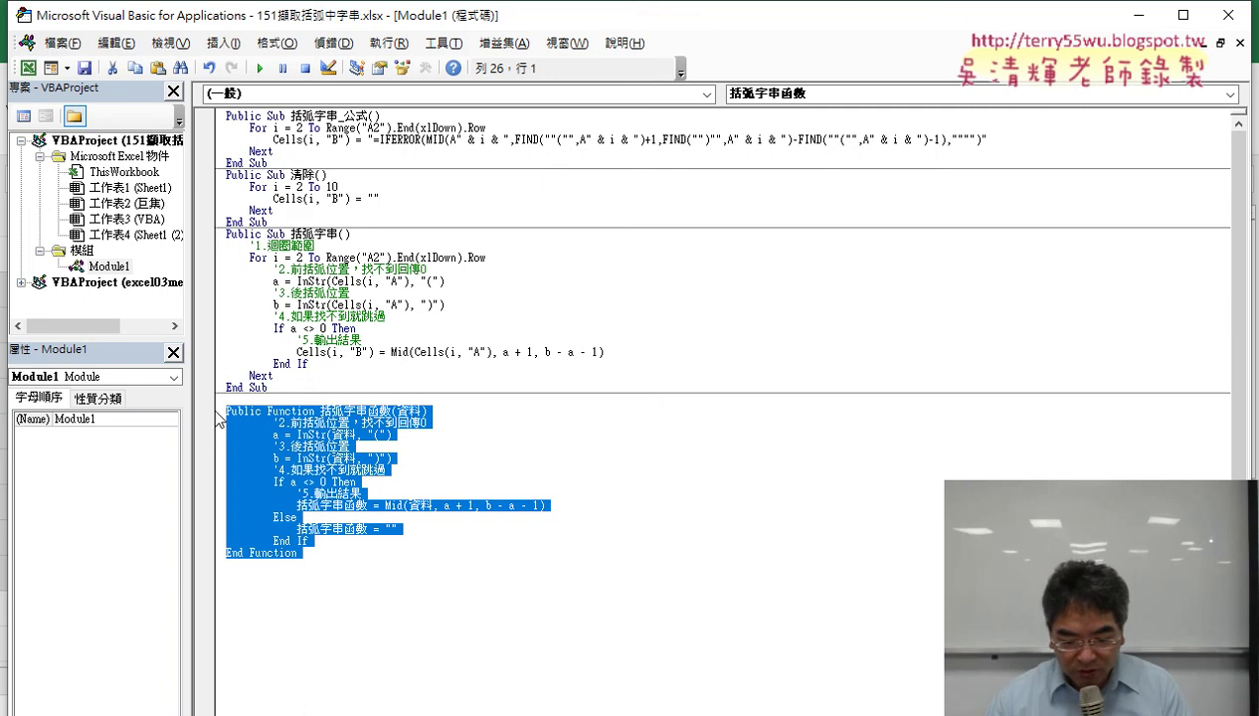
{"action": "key", "text": "alt+F11"}
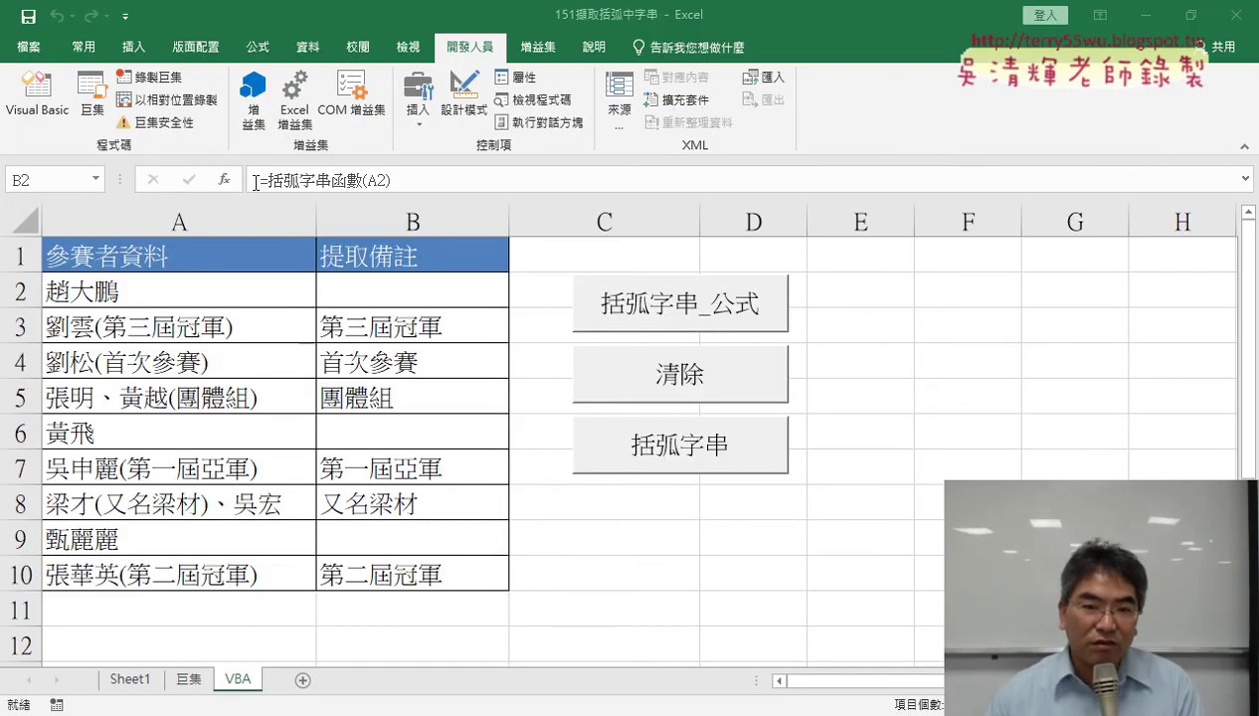
Step: Clear the results in B2:B10 with 清除 and refill them using the 括弧字串_公式 button
{"action": "key", "text": "ctrl+shift+Down"}
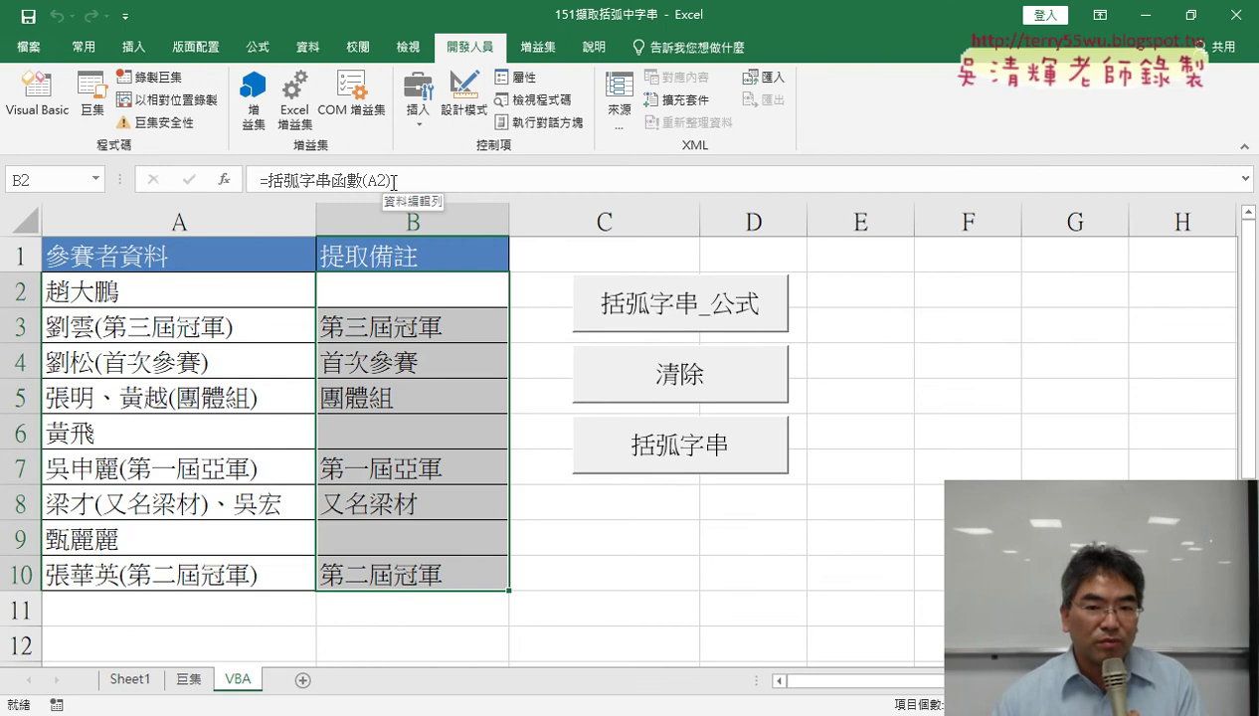
{"action": "left_click", "coordinate": [688, 393]}
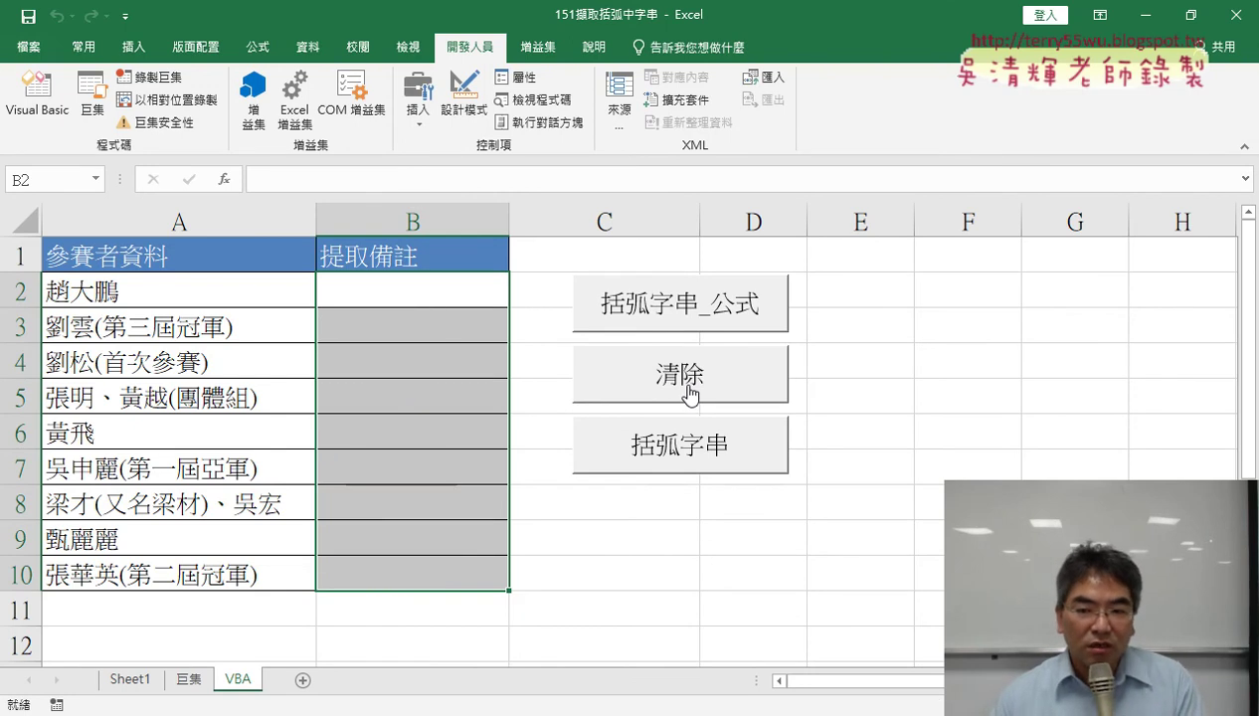
{"action": "left_click", "coordinate": [672, 318]}
{"action": "left_click", "coordinate": [414, 285]}
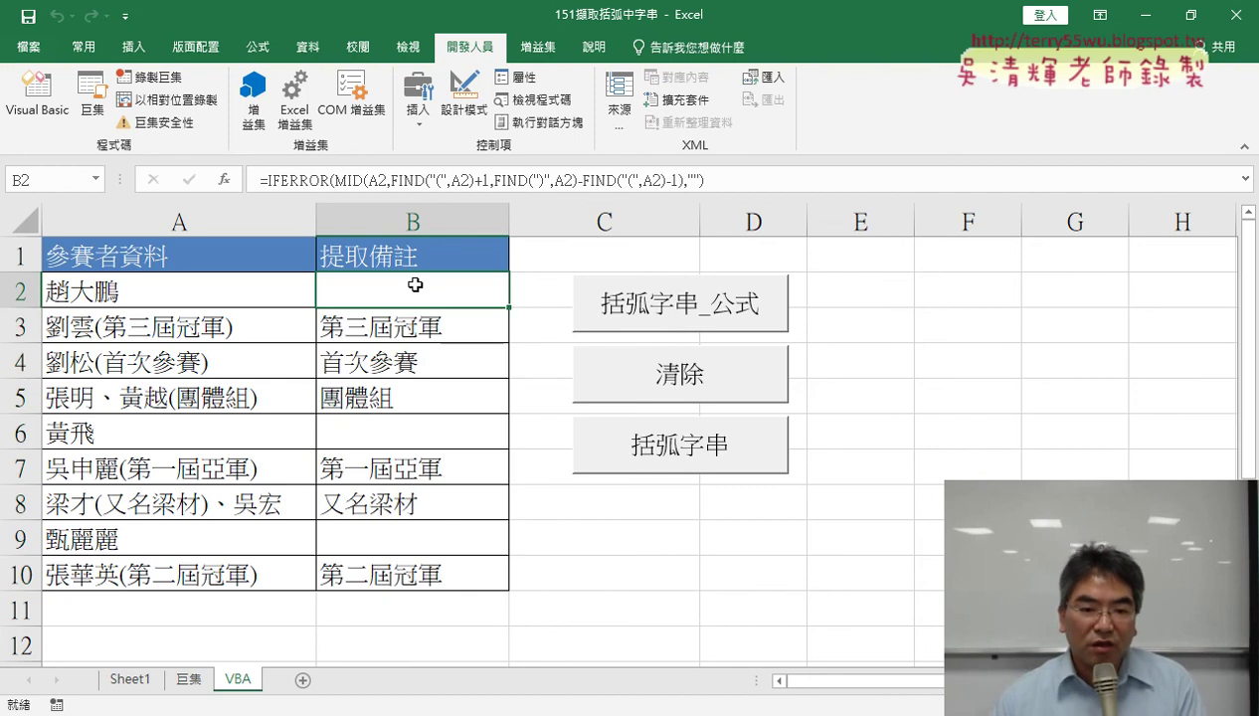
Step: Copy Sheet1 as Sheet1 (2) just before the VBA sheet, then show the VBA sheet
{"action": "left_click", "coordinate": [120, 685]}
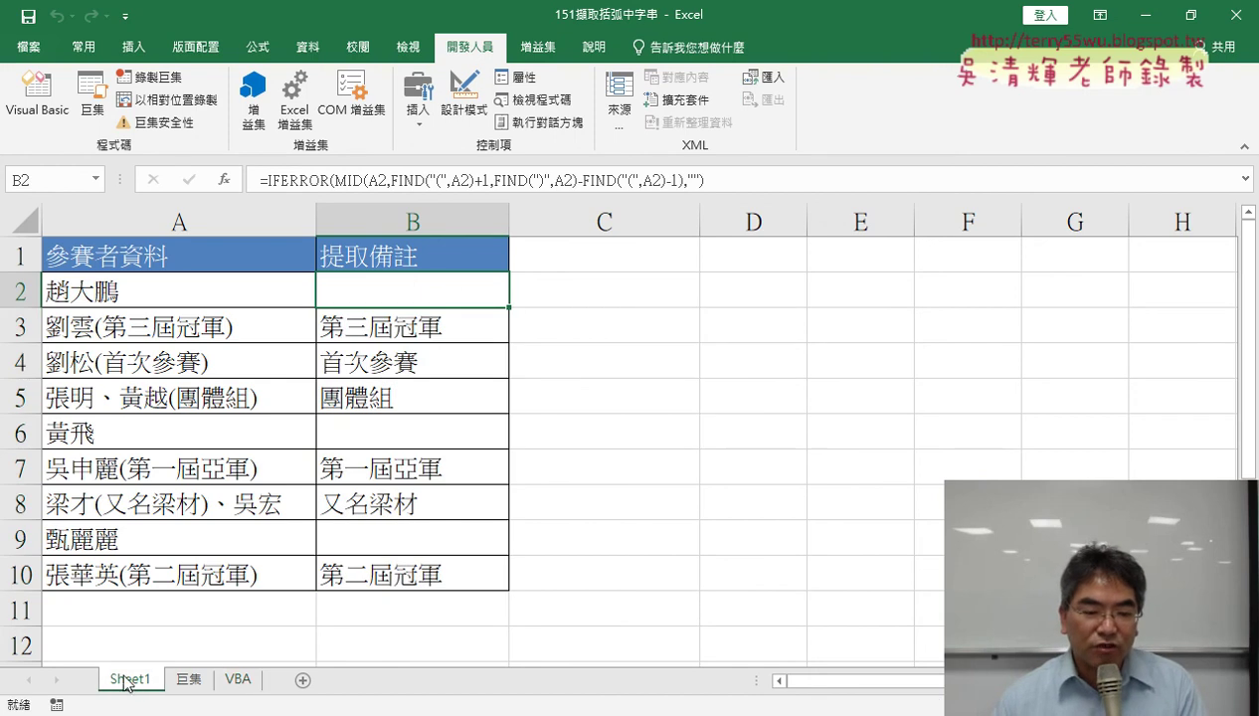
{"action": "left_click", "coordinate": [240, 683]}
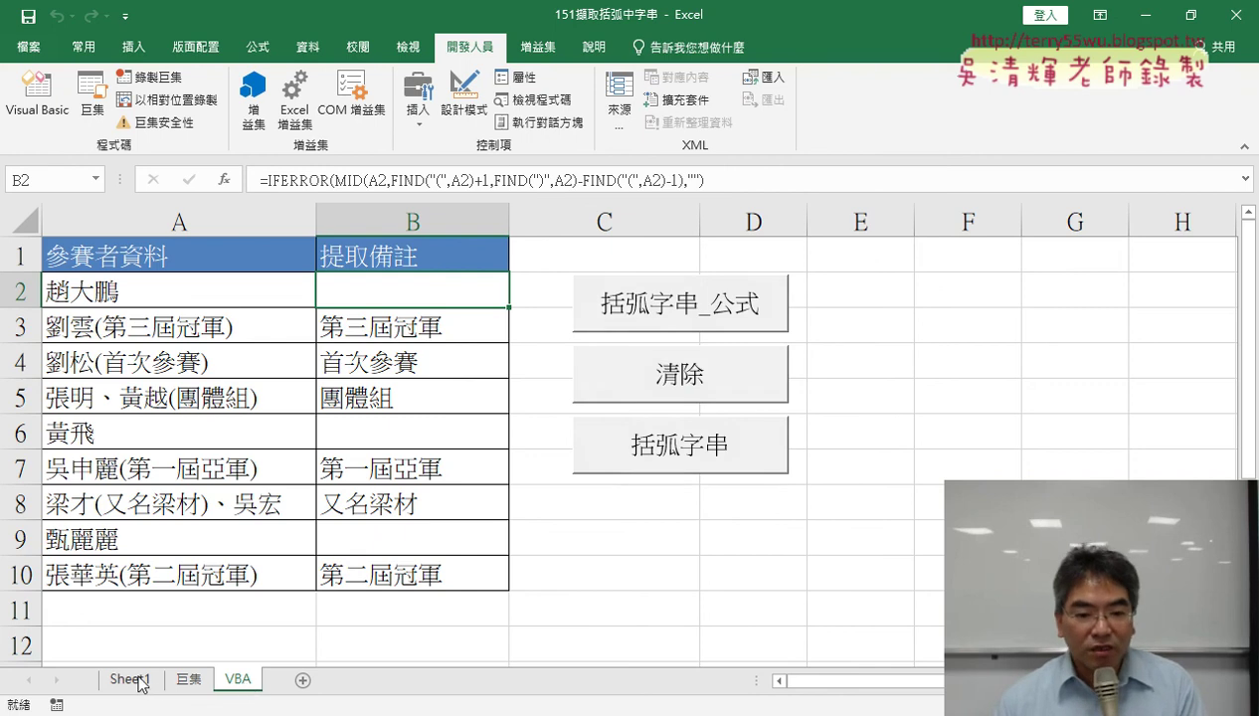
{"action": "left_click_drag", "start_coordinate": [129, 680], "coordinate": [241, 678]}
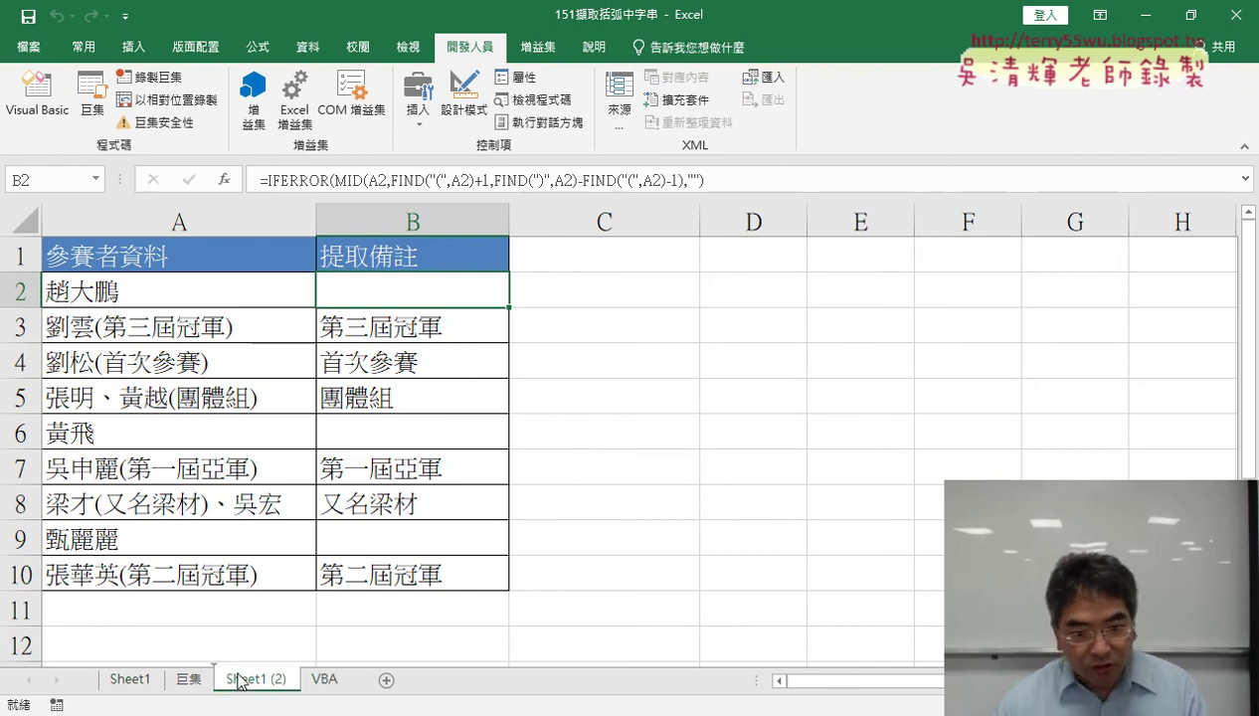
{"action": "left_click", "coordinate": [341, 684]}
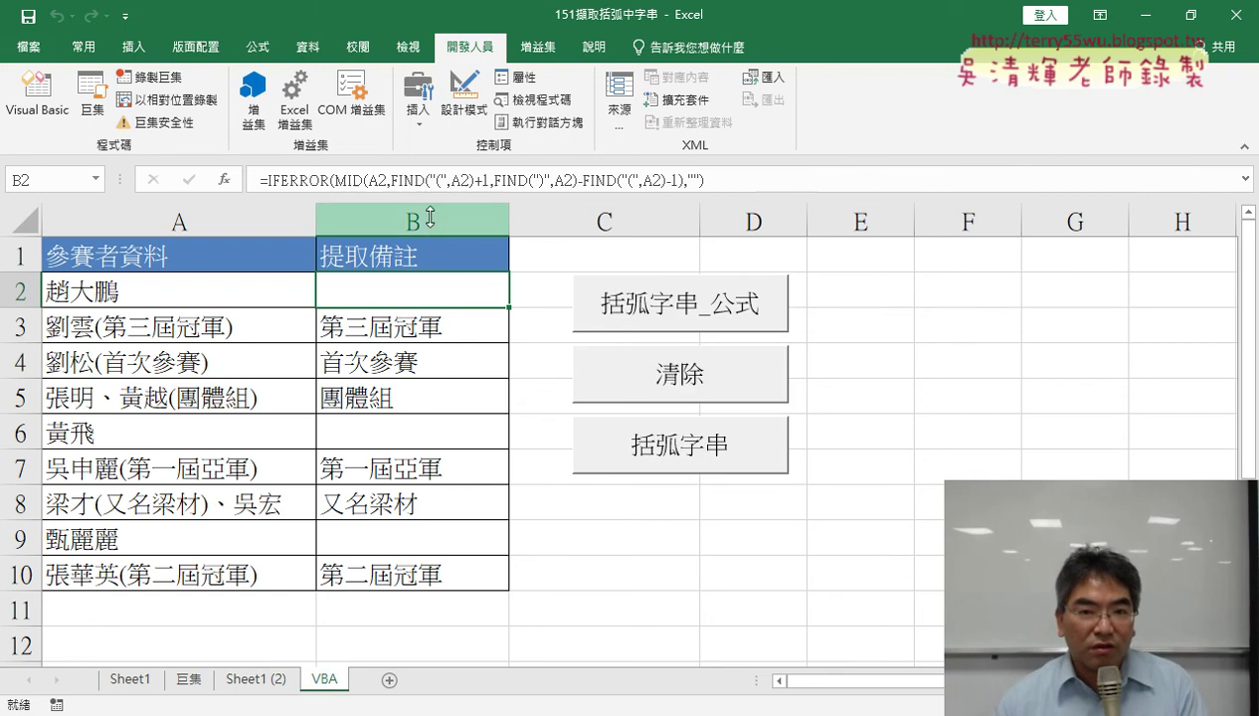
Step: In the VBA editor, remove Module1 choosing 否 to skip export, then shrink the editor window
{"action": "left_click", "coordinate": [46, 110]}
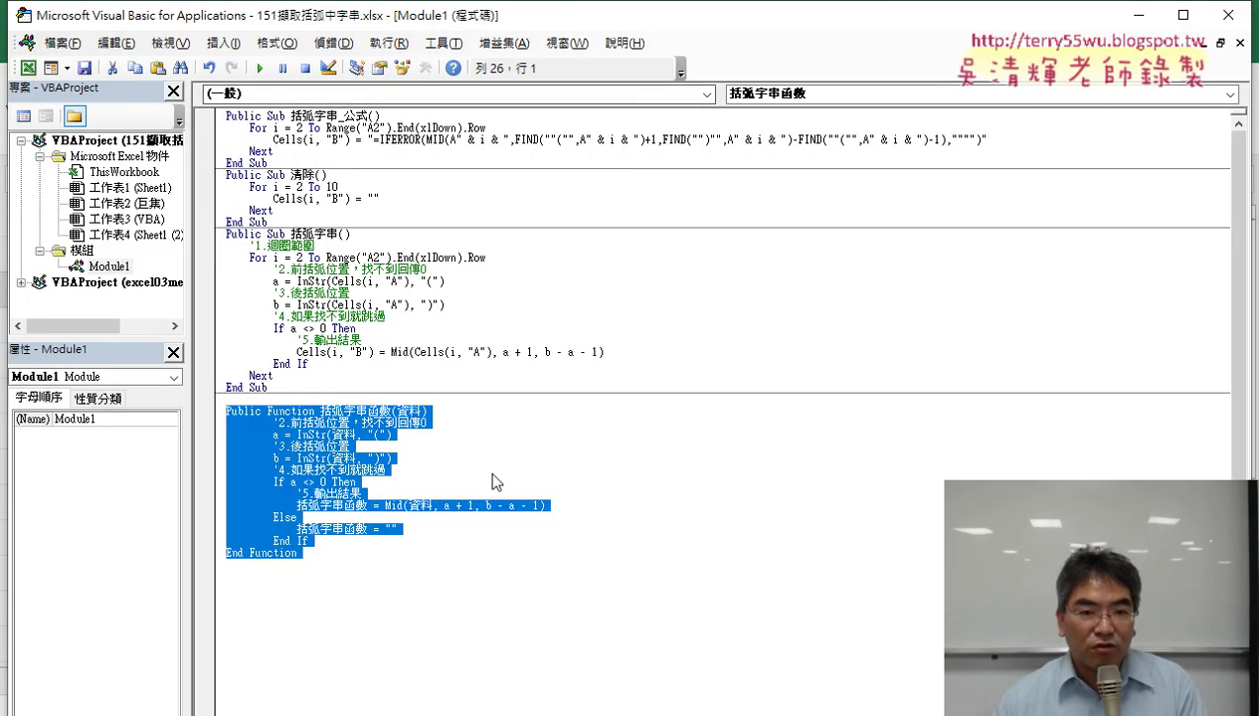
{"action": "left_click", "coordinate": [310, 149]}
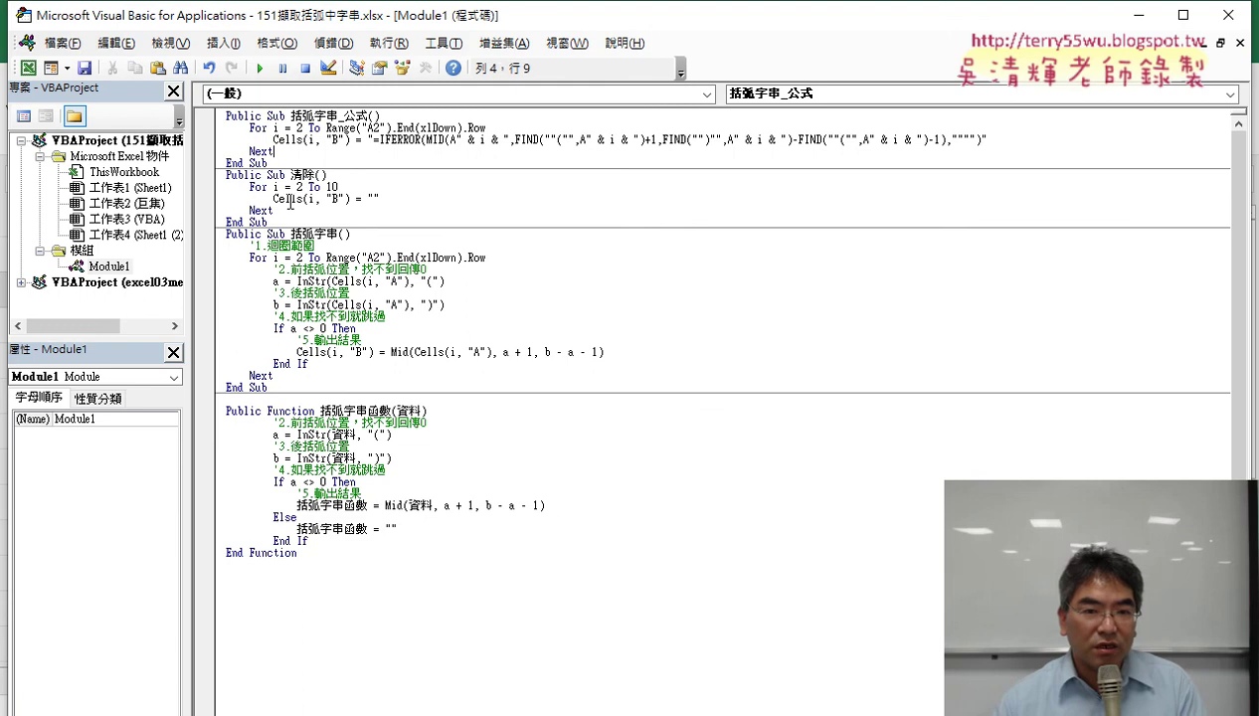
{"action": "left_click", "coordinate": [294, 277]}
{"action": "left_click", "coordinate": [323, 482]}
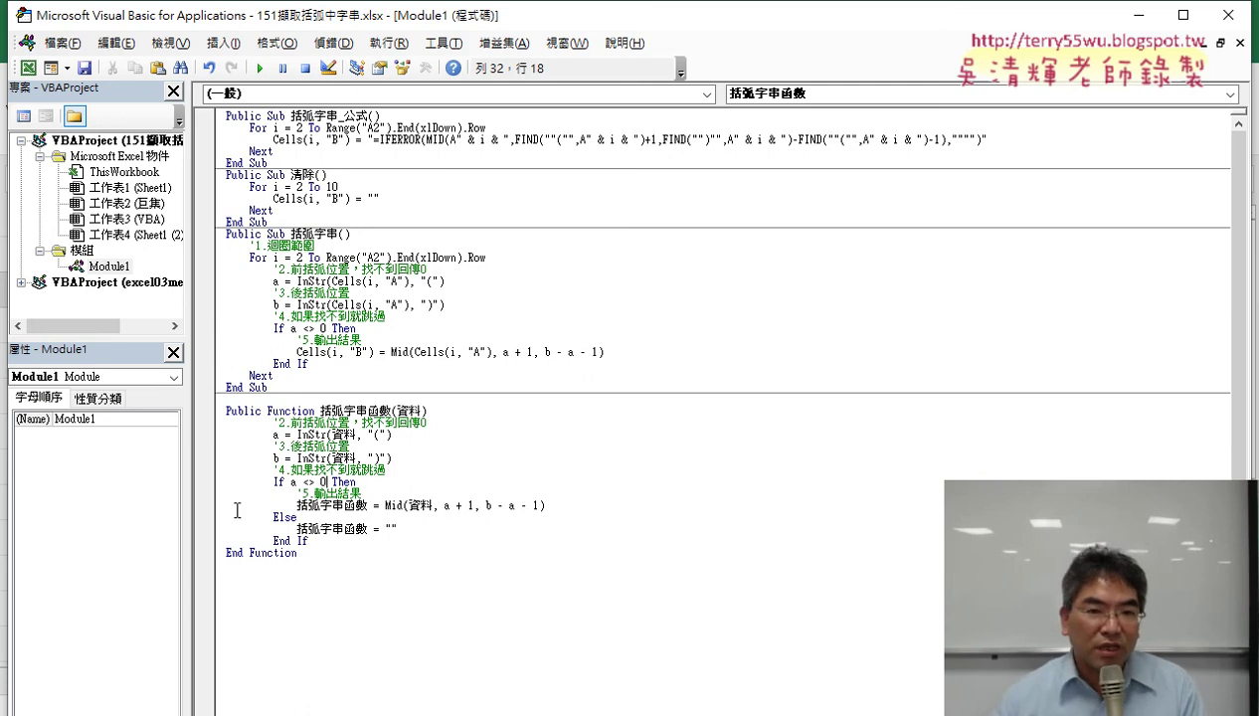
{"action": "right_click", "coordinate": [111, 267]}
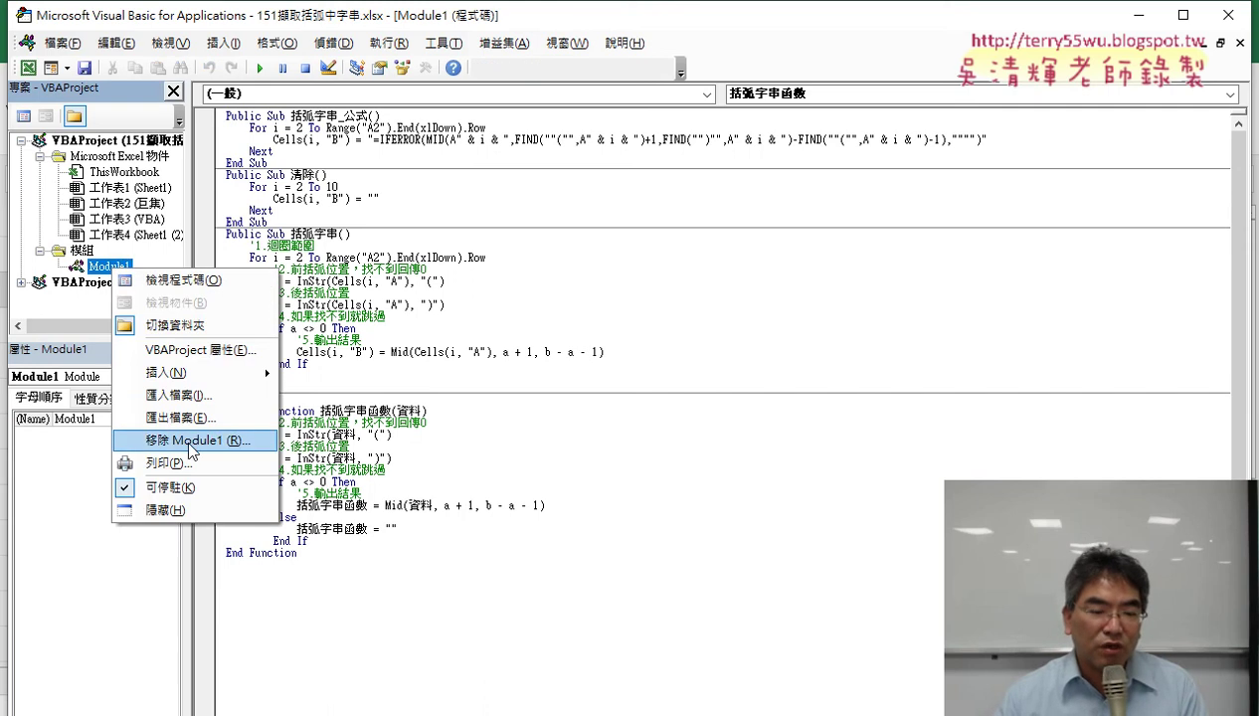
{"action": "left_click", "coordinate": [186, 439]}
{"action": "left_click", "coordinate": [611, 445]}
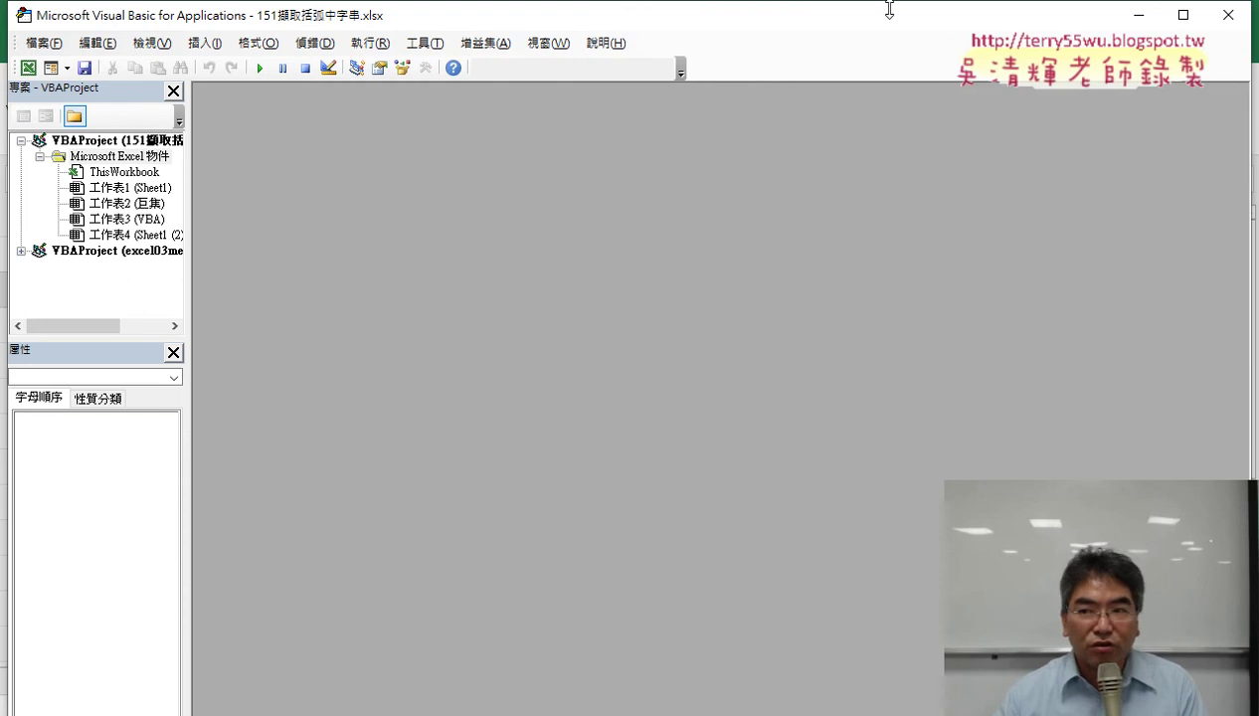
{"action": "left_click_drag", "start_coordinate": [497, 22], "coordinate": [722, 70]}
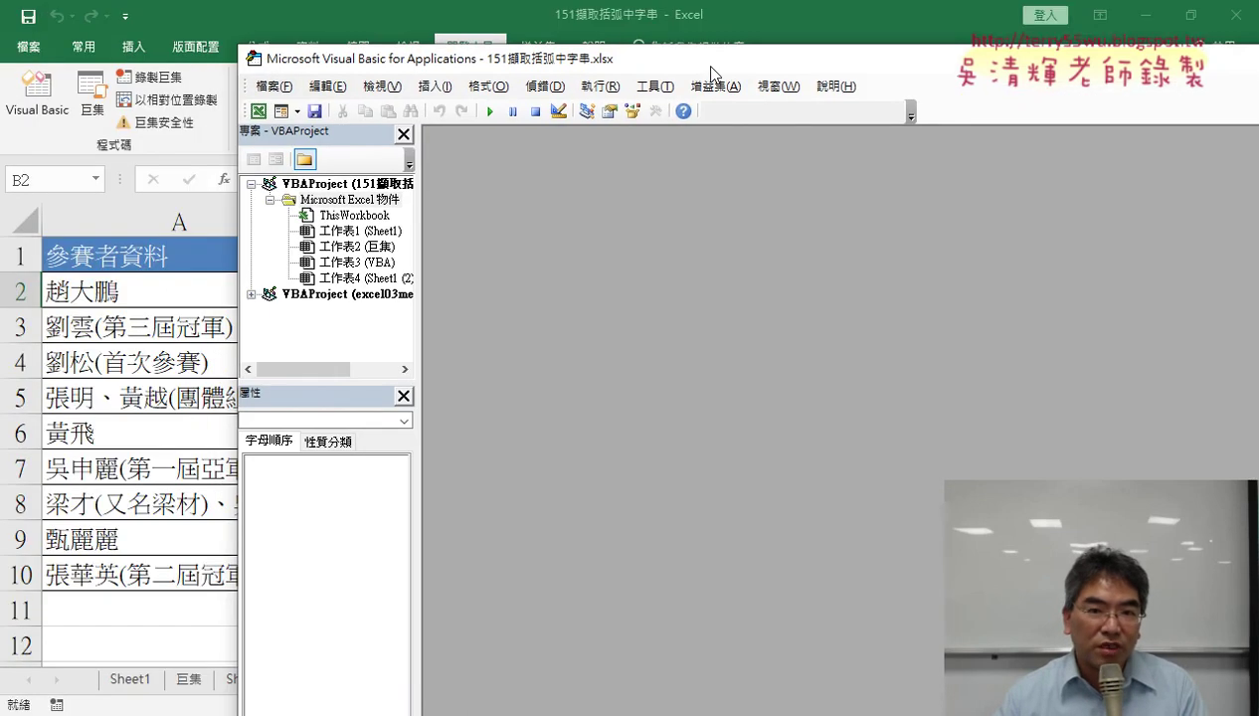
Step: Insert a blank Module1 through 插入 > 模組 on the 工作表1 (Sheet1) object's context menu
{"action": "left_click_drag", "start_coordinate": [230, 48], "coordinate": [242, 77]}
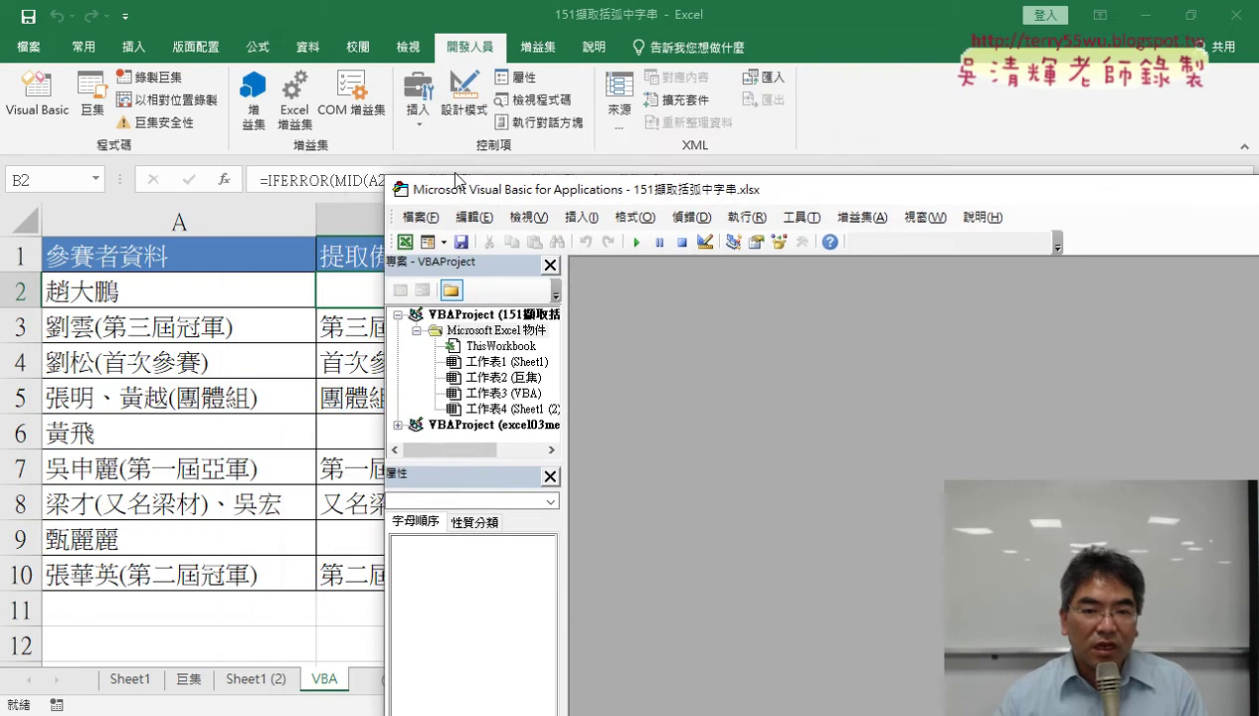
{"action": "right_click", "coordinate": [228, 245]}
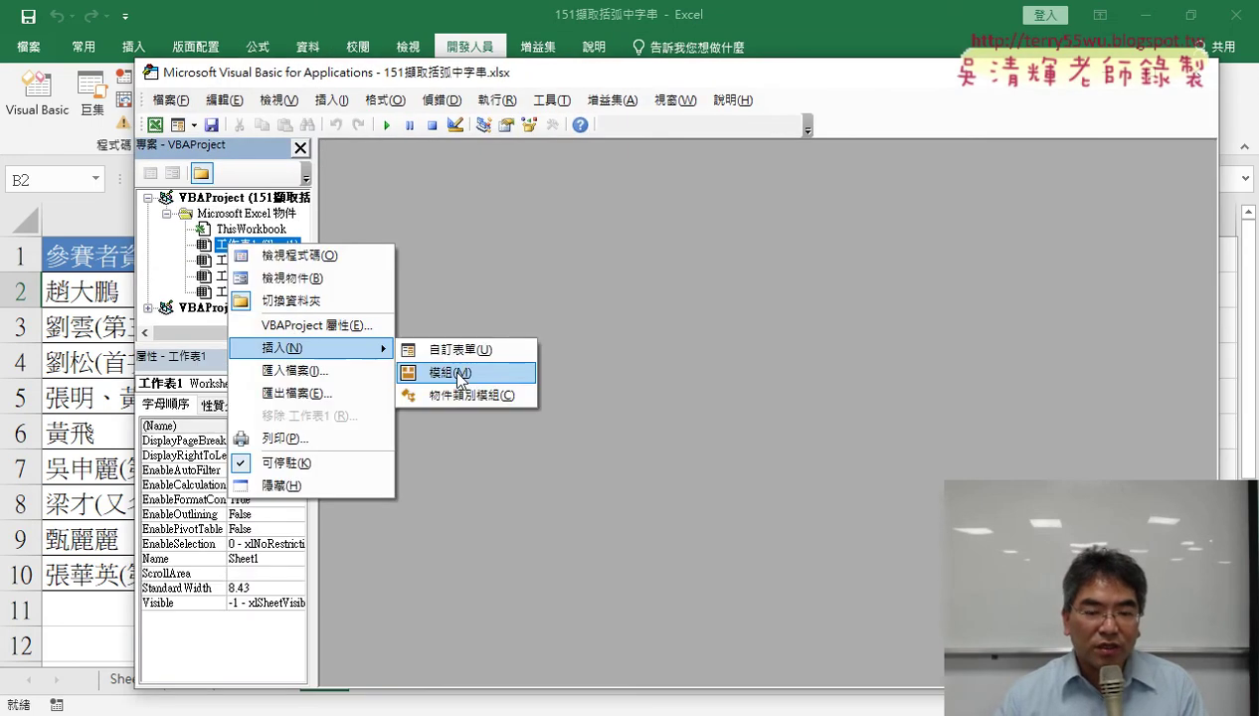
{"action": "mouse_move", "coordinate": [312, 348]}
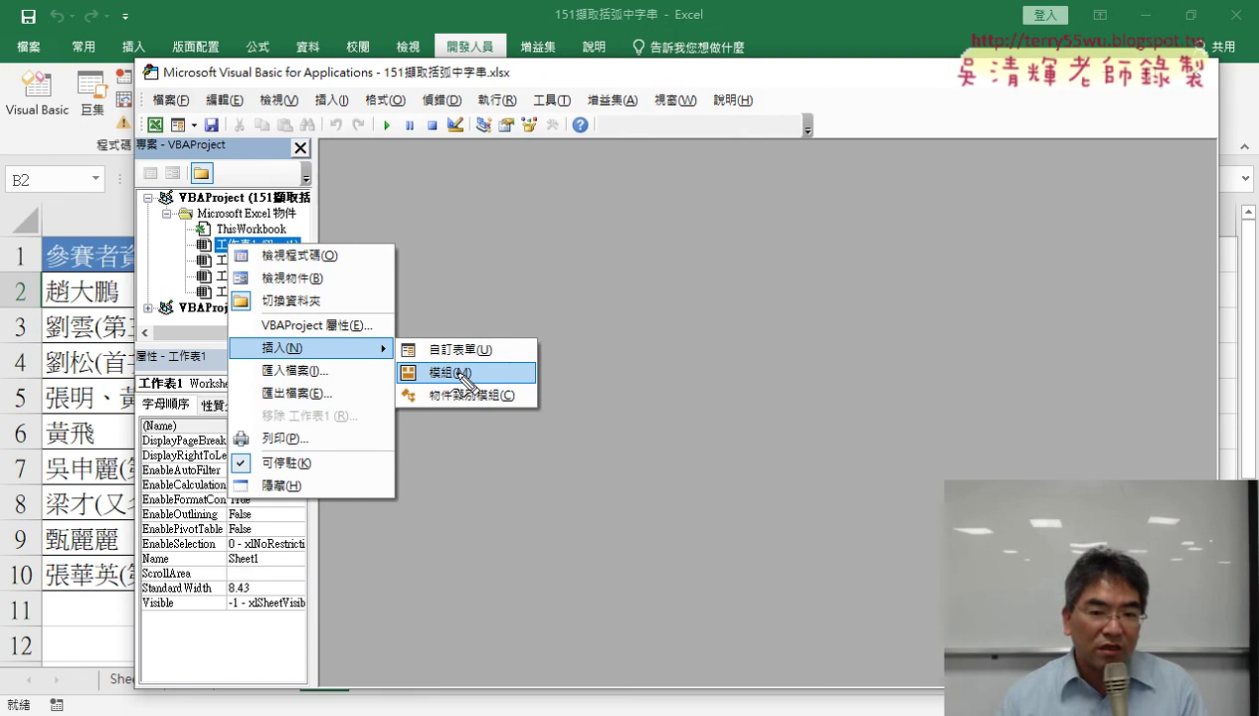
{"action": "left_click_drag", "start_coordinate": [330, 370], "coordinate": [338, 343]}
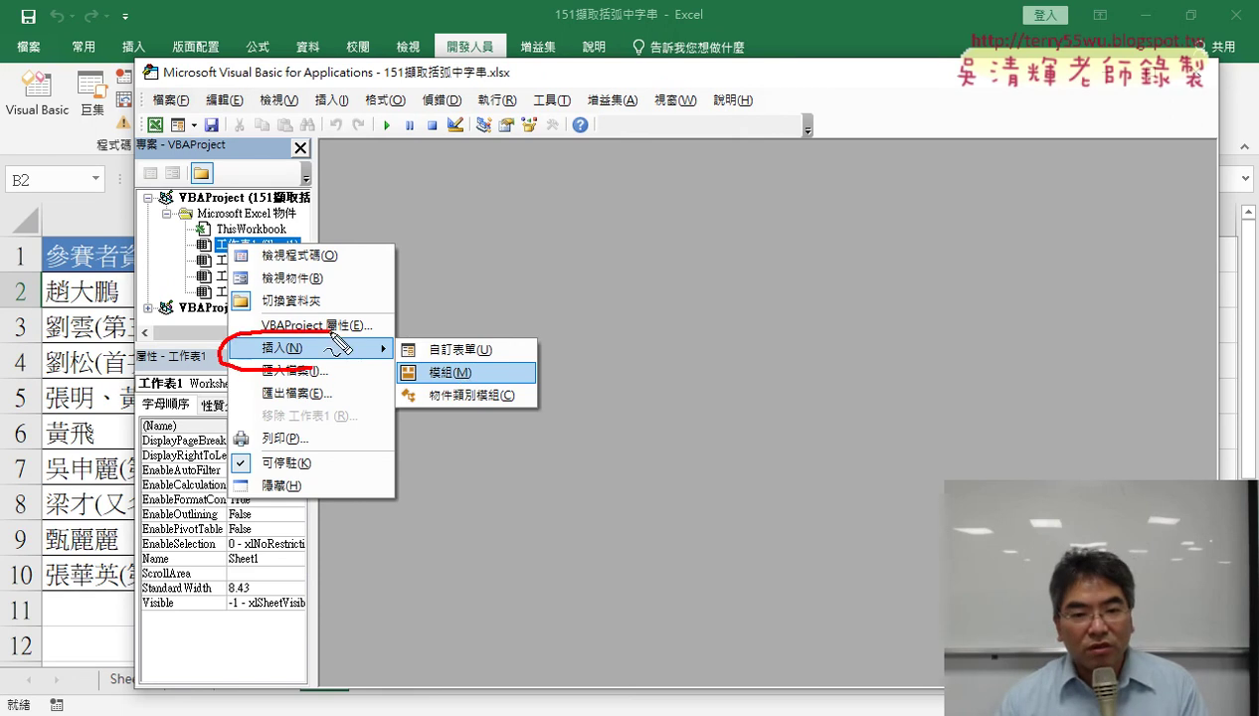
{"action": "mouse_move", "coordinate": [311, 203]}
{"action": "left_mouse_down"}
{"action": "mouse_move", "coordinate": [144, 202]}
{"action": "mouse_move", "coordinate": [312, 193]}
{"action": "left_mouse_up"}
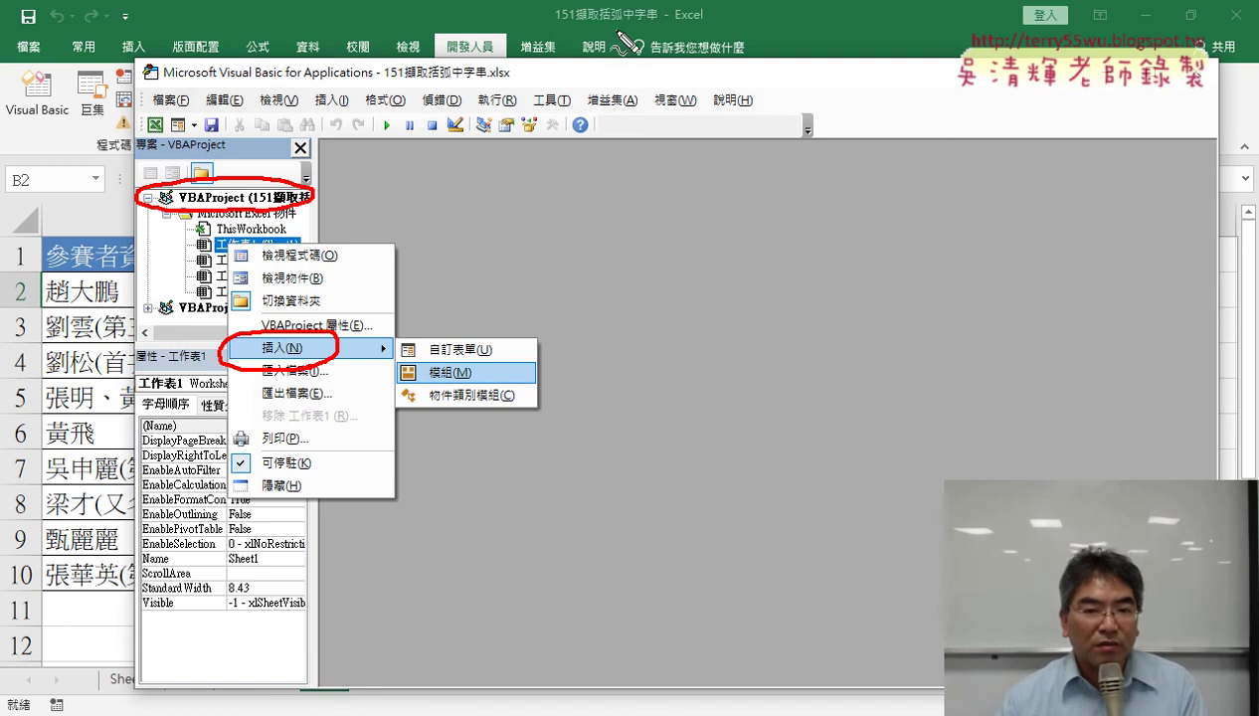
{"action": "left_click_drag", "start_coordinate": [460, 382], "coordinate": [456, 396]}
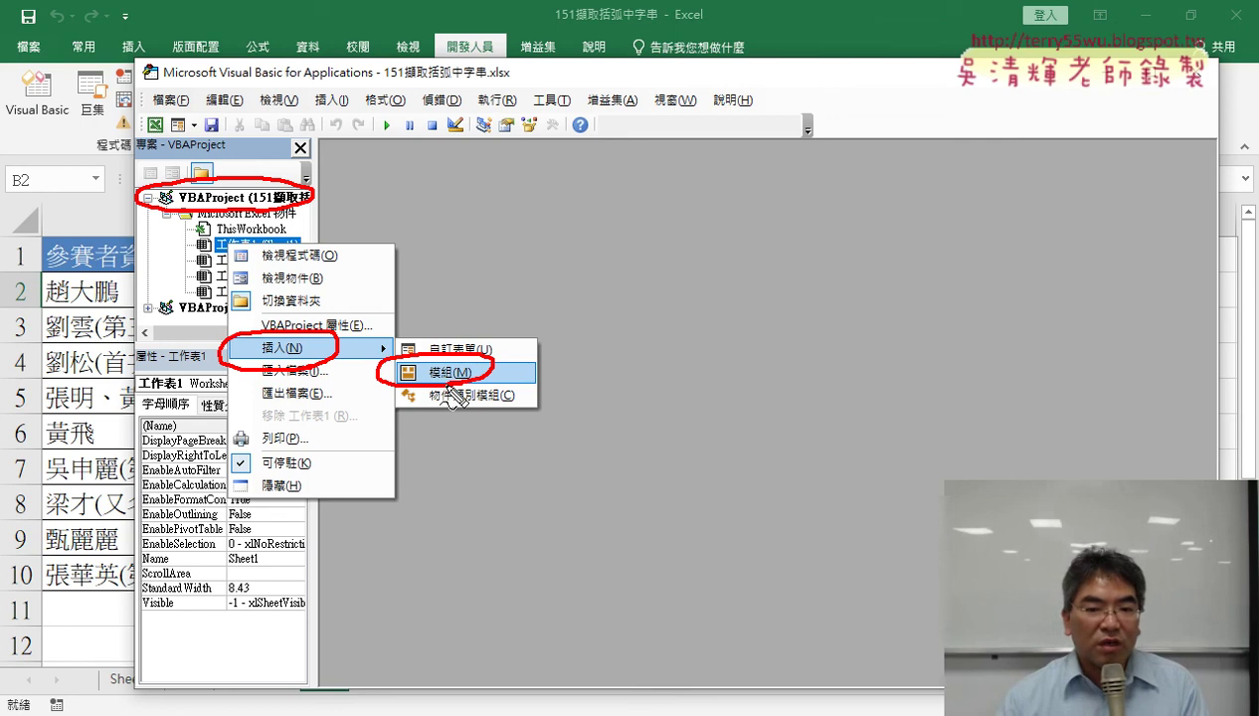
{"action": "key", "text": "Escape"}
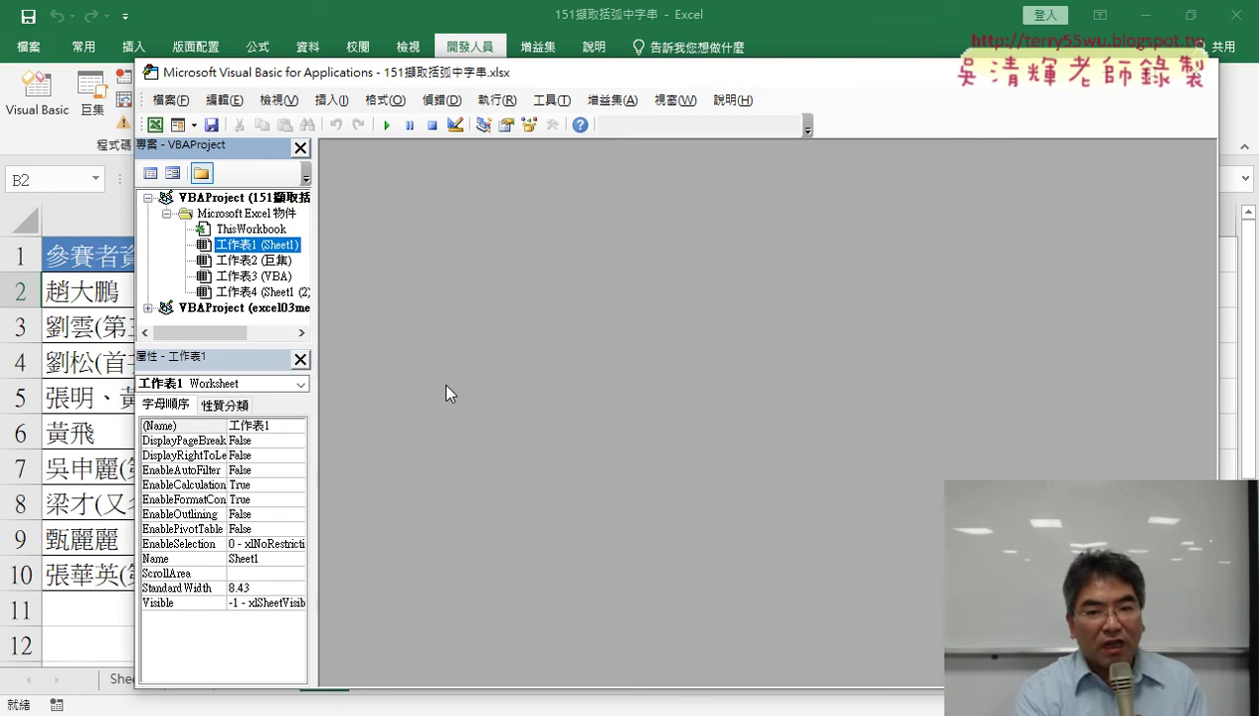
{"action": "right_click", "coordinate": [253, 249]}
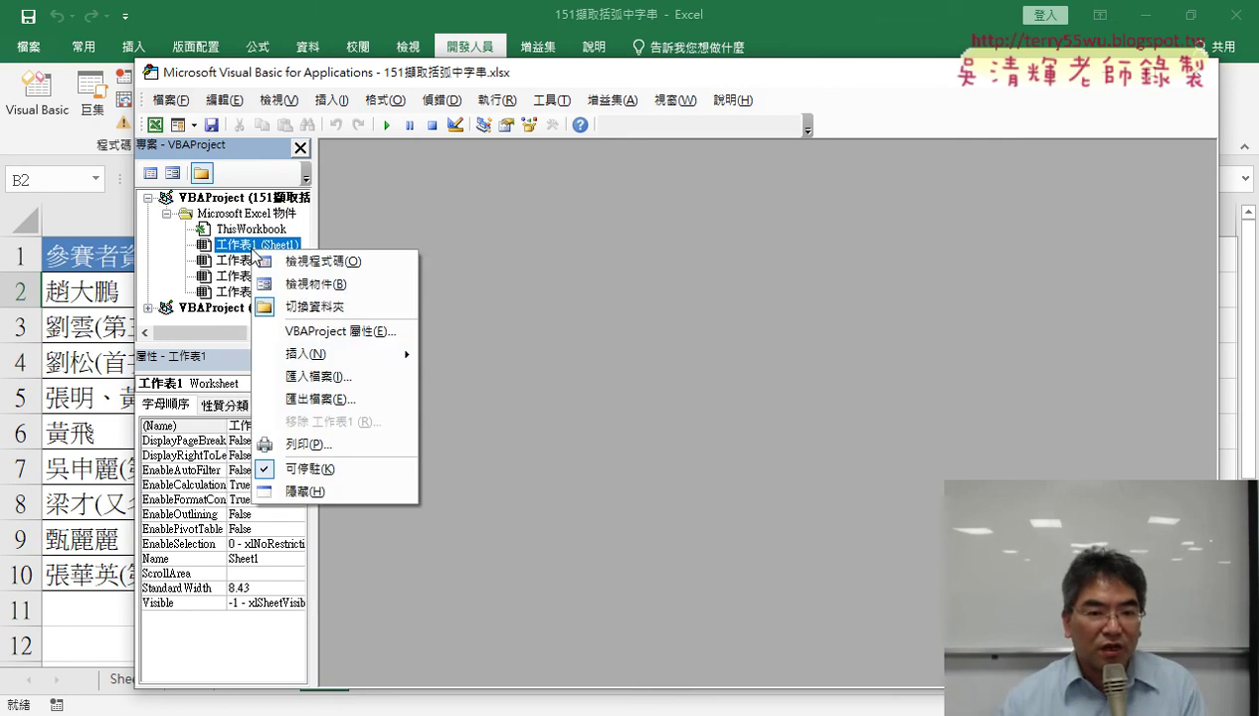
{"action": "left_click", "coordinate": [477, 379]}
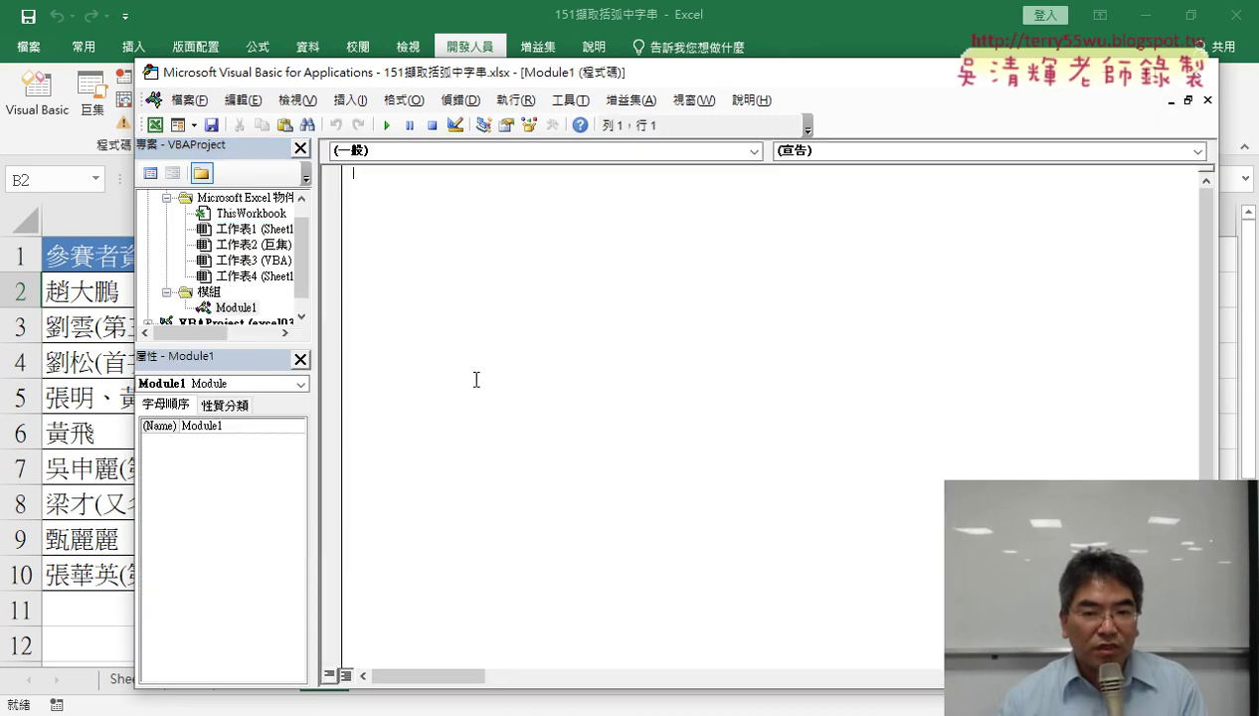
Step: Arrange the editor beside column B and type Sub 括弧字串_公式, correcting the IME candidate to 公式
{"action": "left_click_drag", "start_coordinate": [1218, 397], "coordinate": [543, 387]}
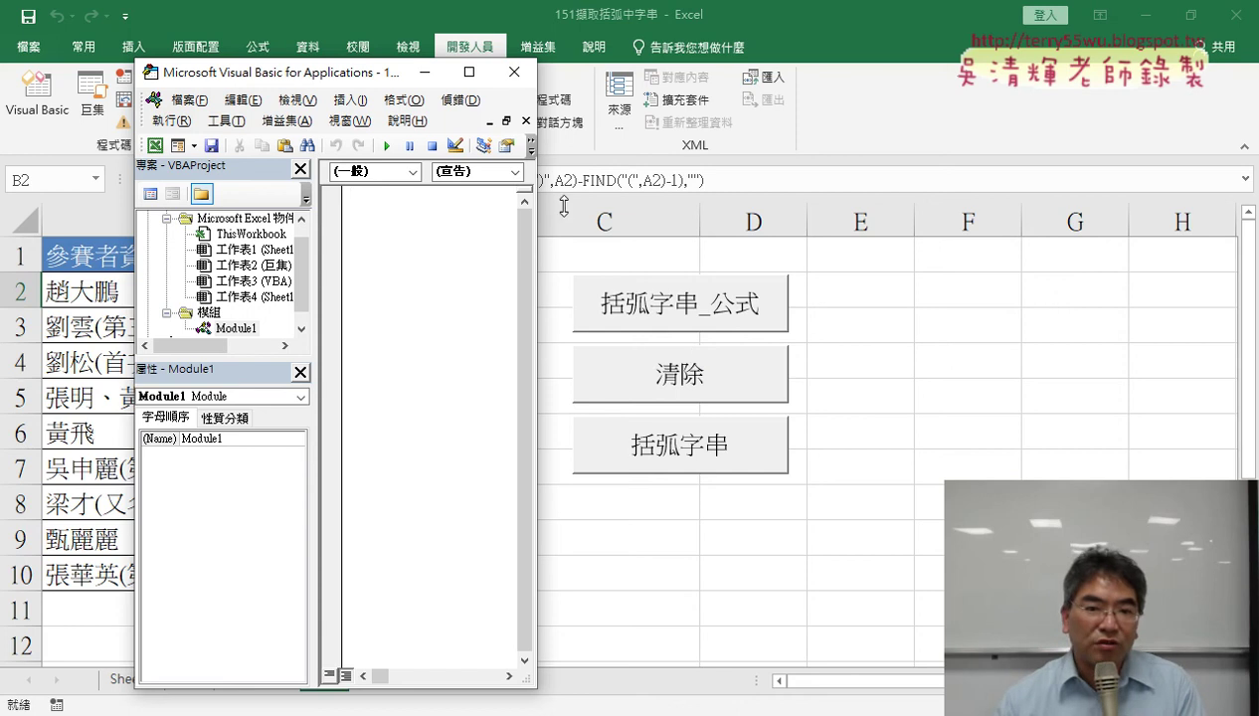
{"action": "left_click_drag", "start_coordinate": [330, 82], "coordinate": [207, 84]}
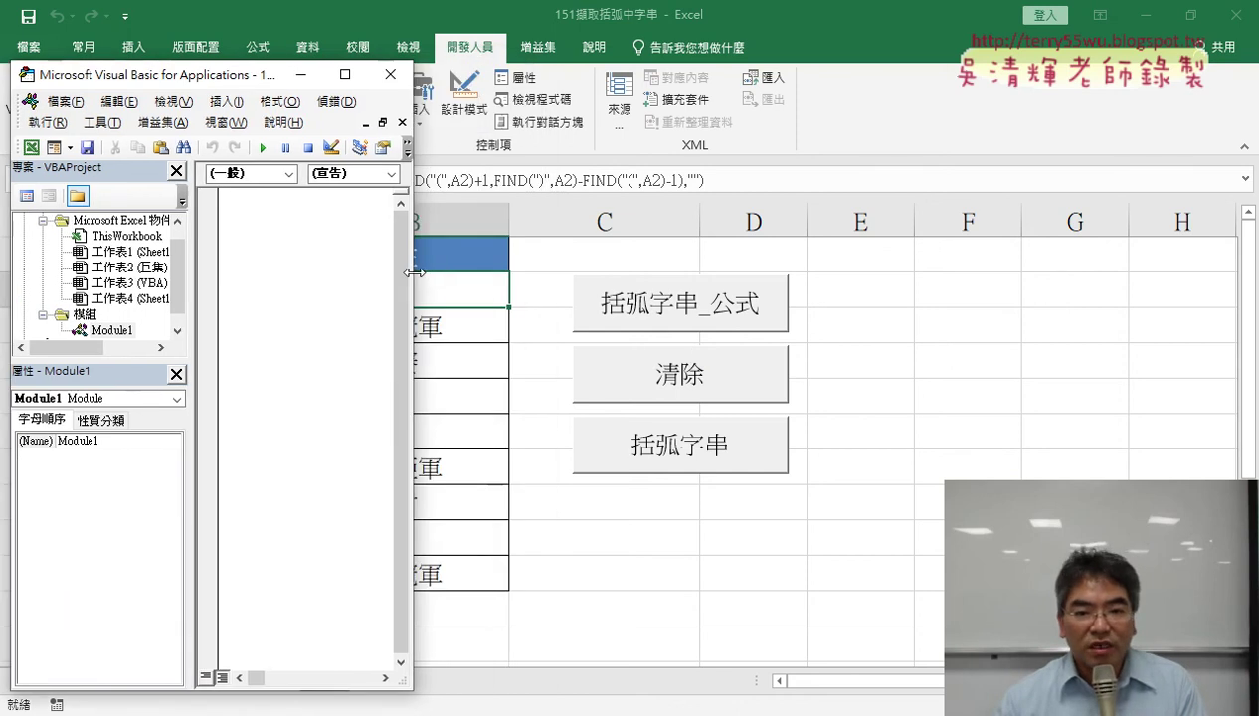
{"action": "left_click_drag", "start_coordinate": [412, 270], "coordinate": [567, 273]}
{"action": "left_click", "coordinate": [344, 230]}
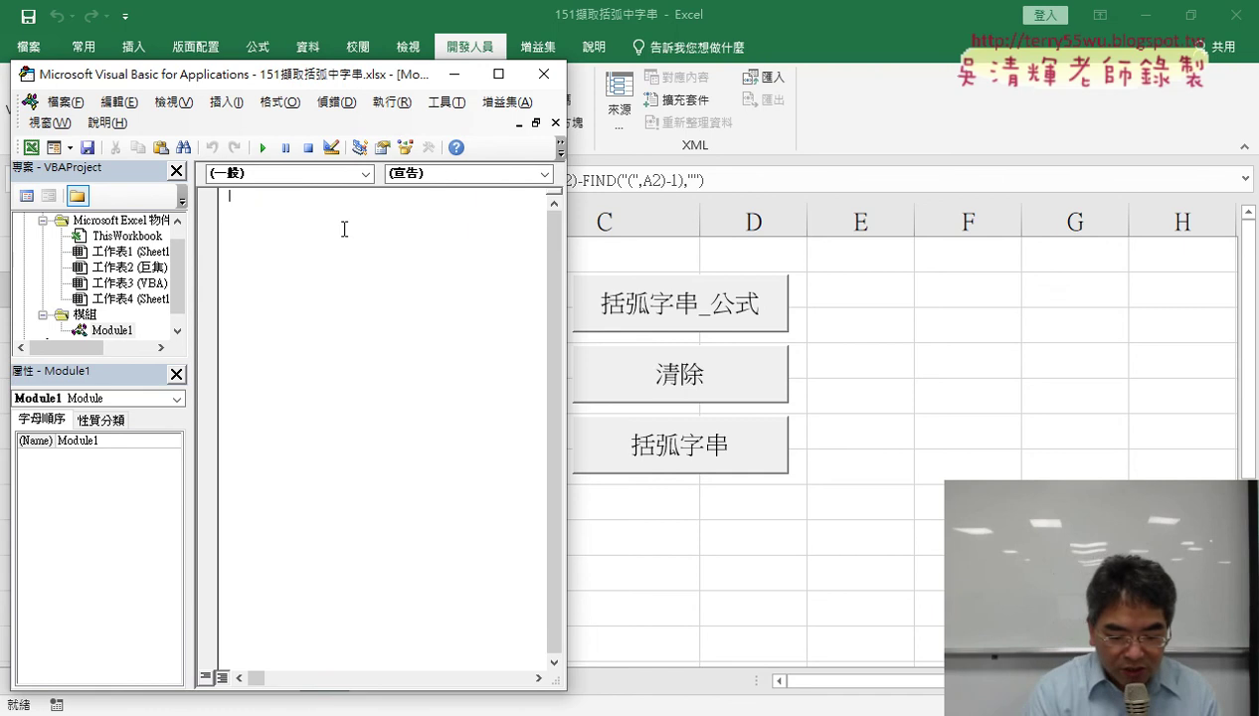
{"action": "type", "text": "ㄙ"}
{"action": "type", "text": "s"}
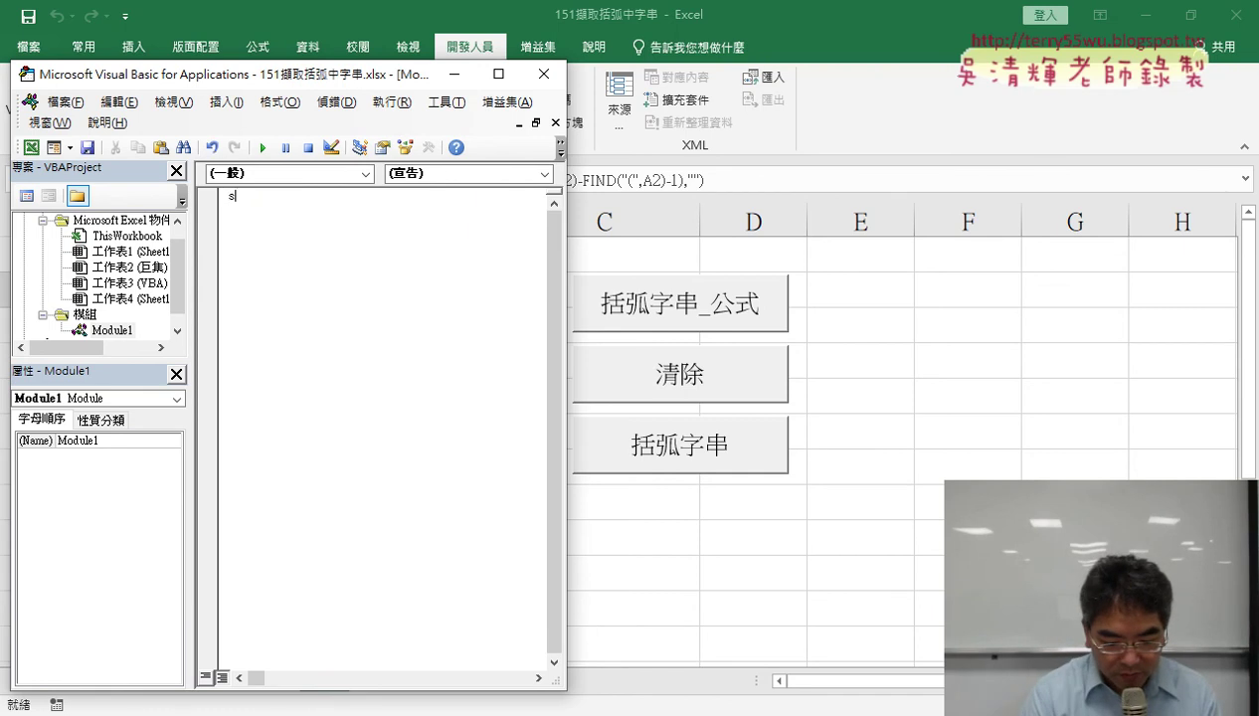
{"action": "type", "text": "ub ㄍㄨ"}
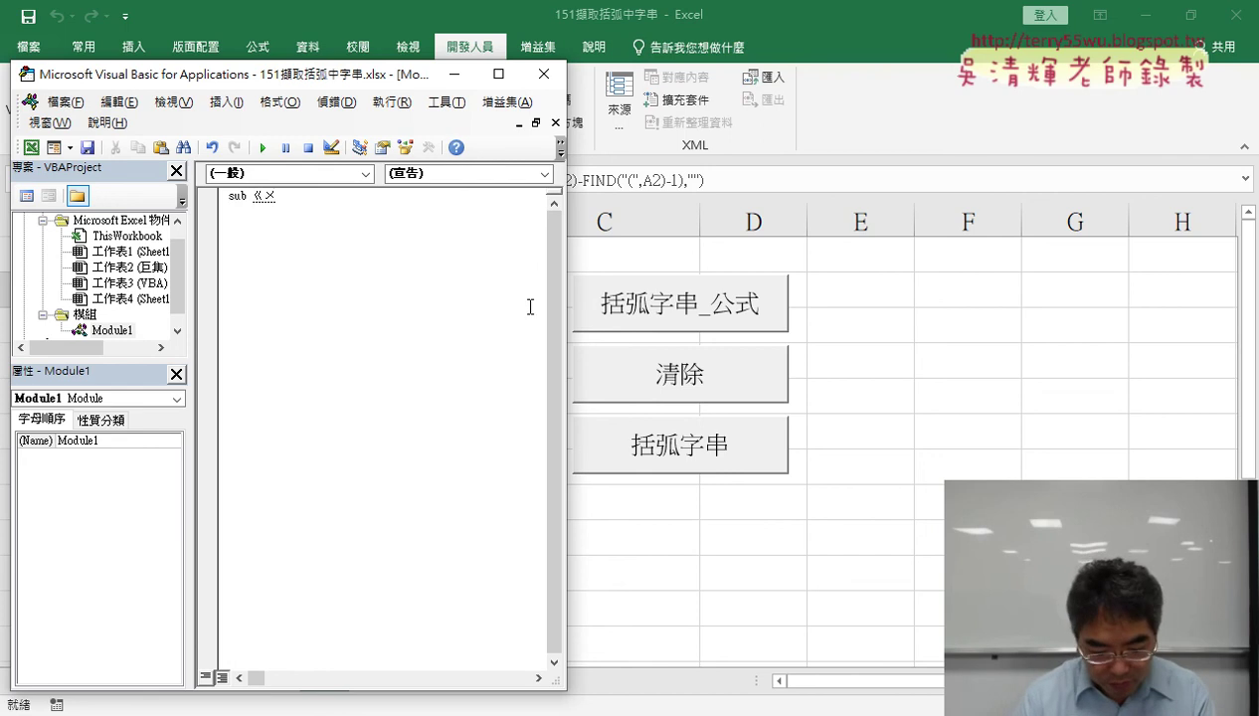
{"action": "type", "text": "括弧字串_"}
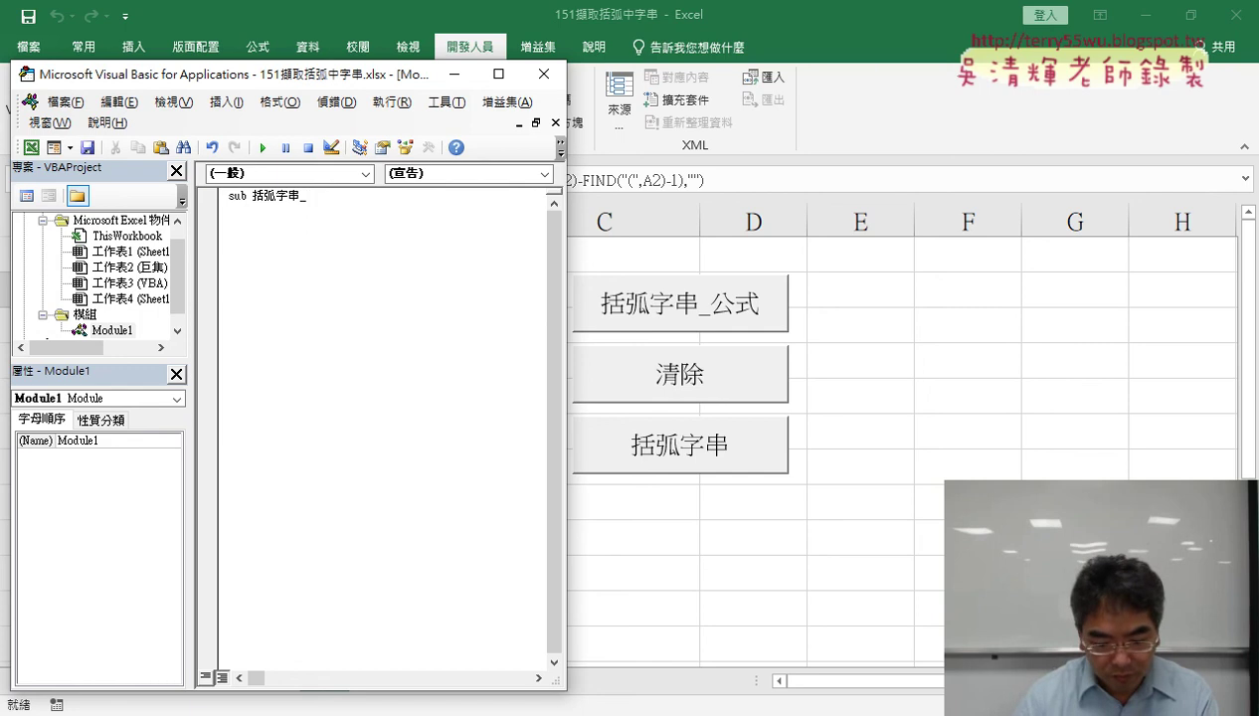
{"action": "type", "text": "攻勢"}
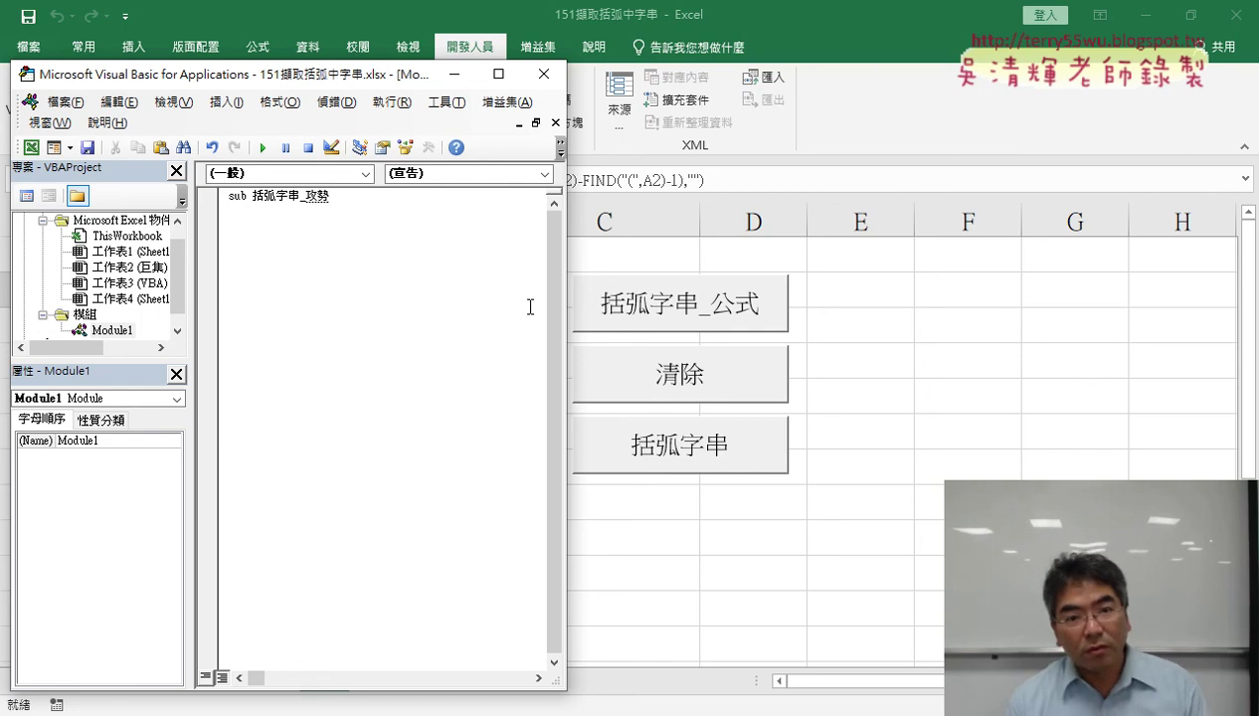
{"action": "key", "text": "Down"}
{"action": "key", "text": "Down"}
{"action": "key", "text": "Down"}
{"action": "key", "text": "Return"}
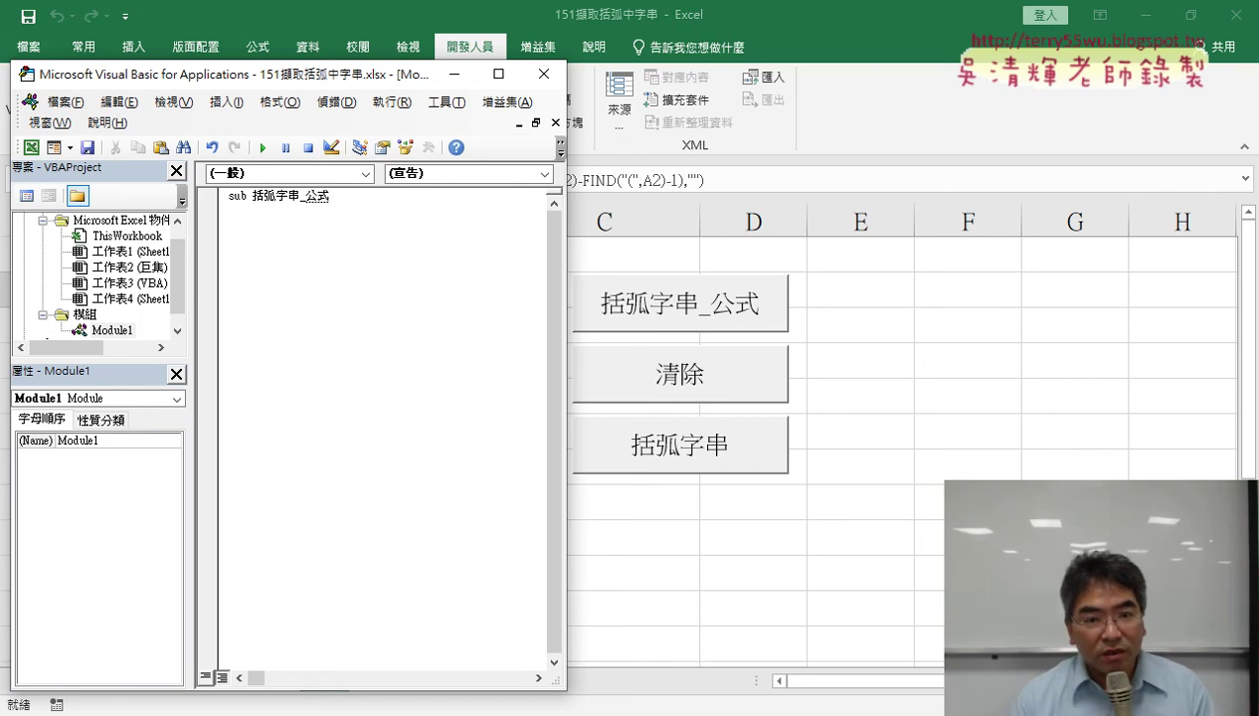
{"action": "key", "text": "Return"}
{"action": "key", "text": "Return"}
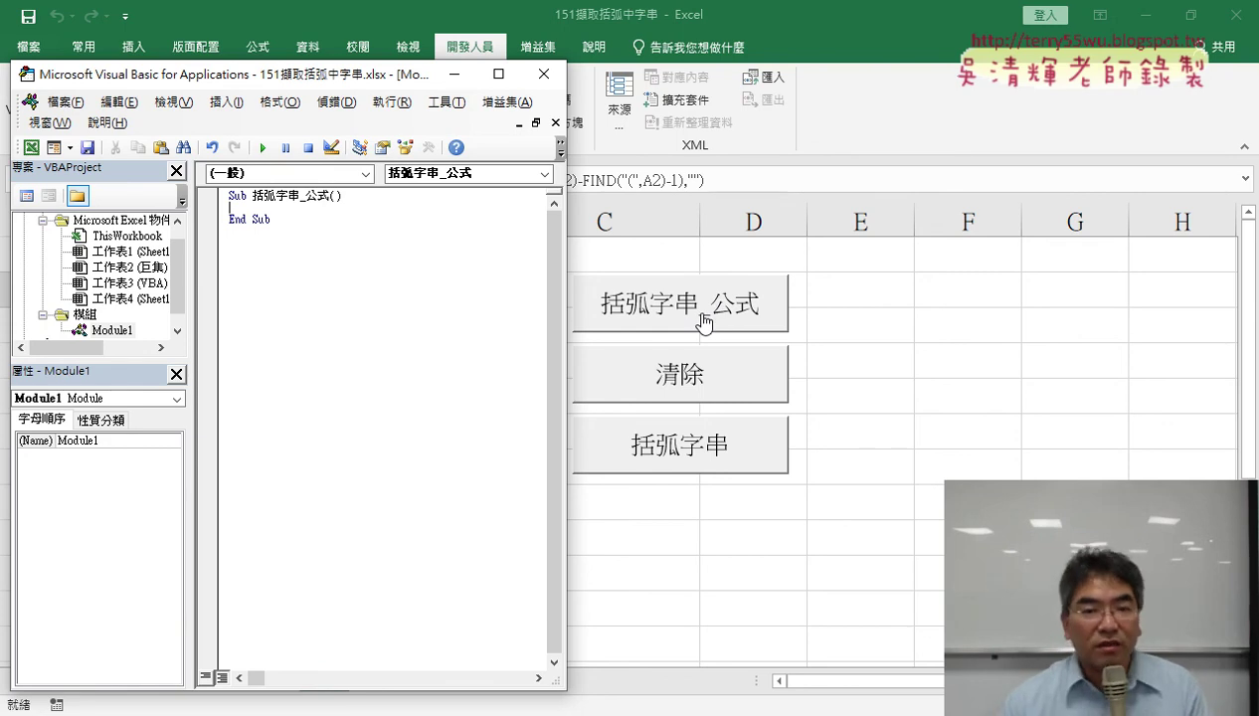
Step: Set the code font size to 12 on the Options dialog's Editor Format tab
{"action": "left_click", "coordinate": [447, 103]}
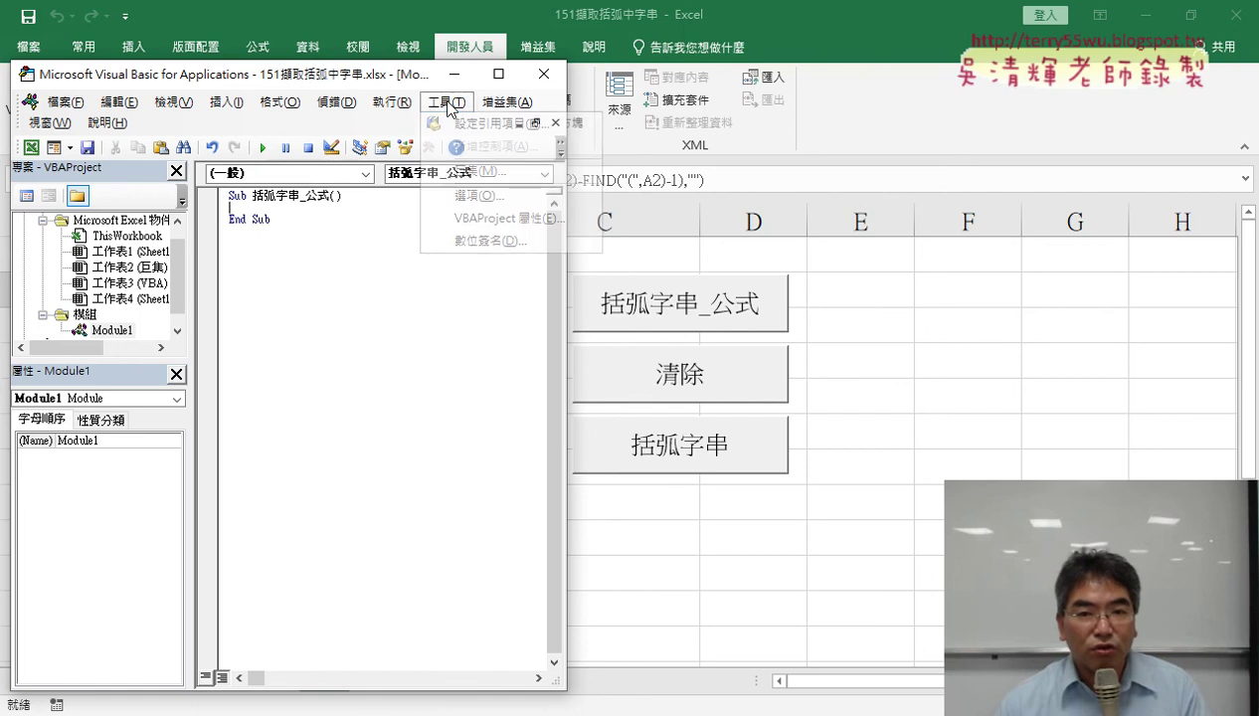
{"action": "left_click", "coordinate": [475, 197]}
{"action": "left_click", "coordinate": [510, 174]}
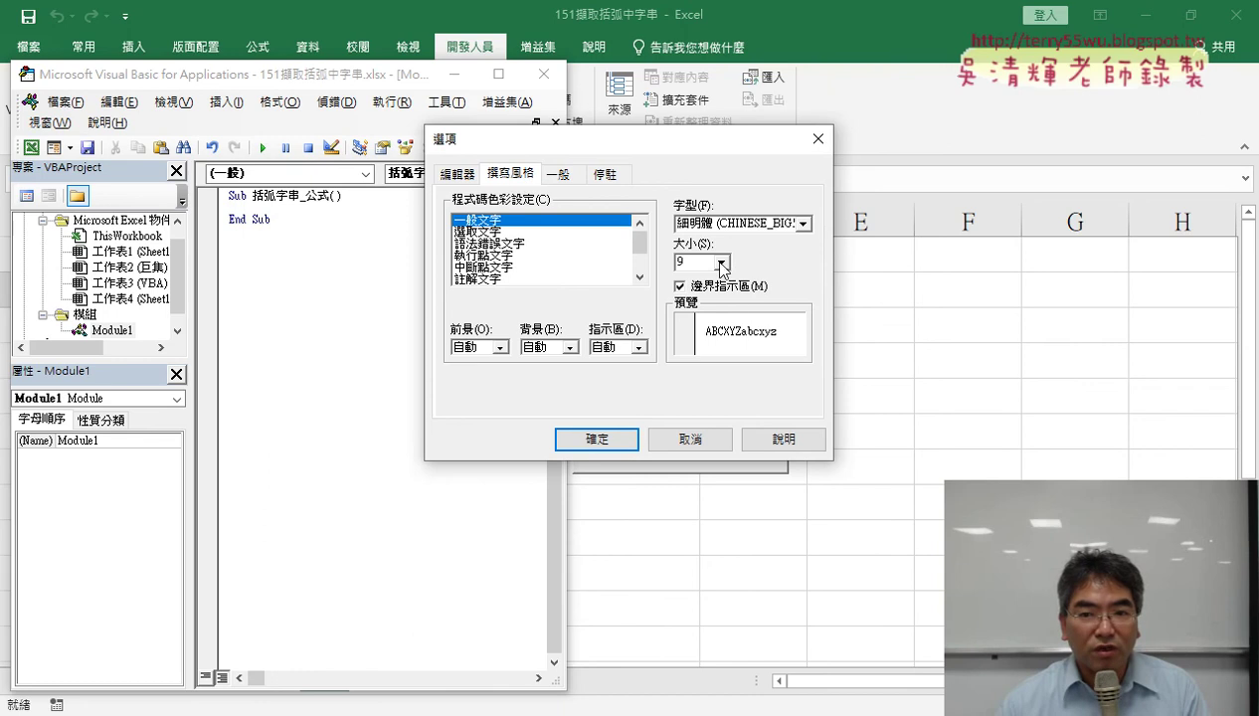
{"action": "left_click", "coordinate": [721, 263]}
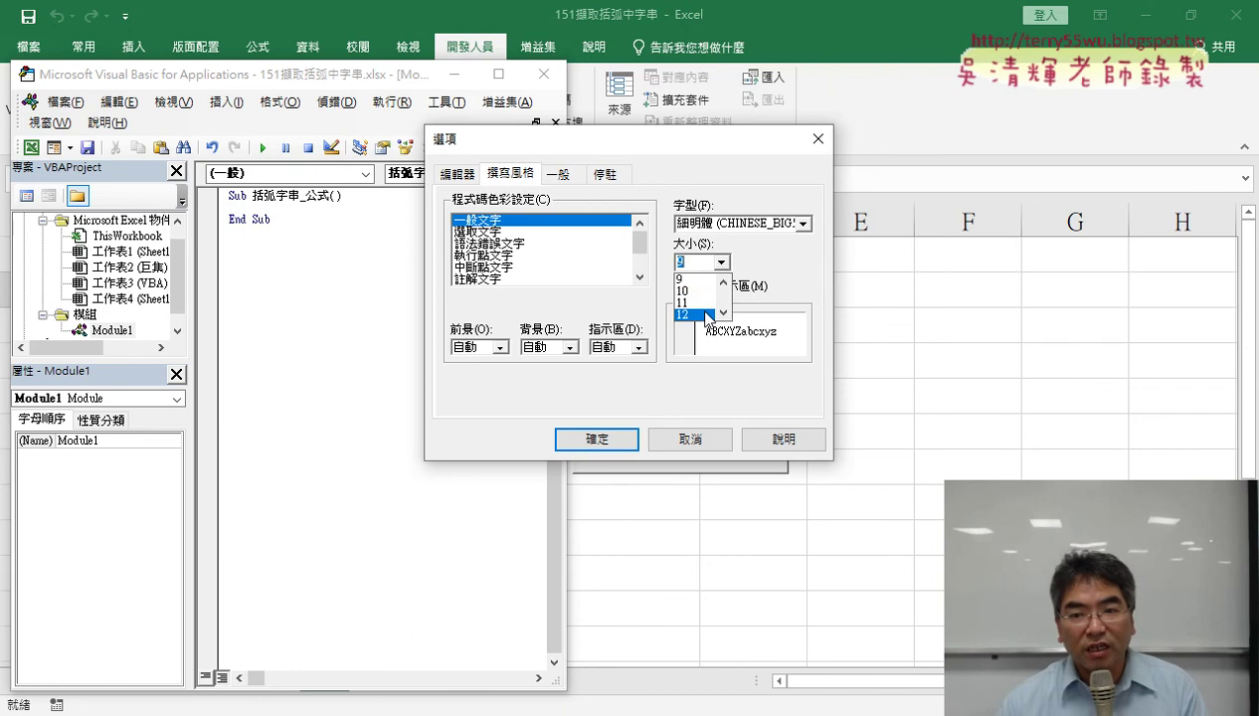
{"action": "left_click", "coordinate": [697, 315]}
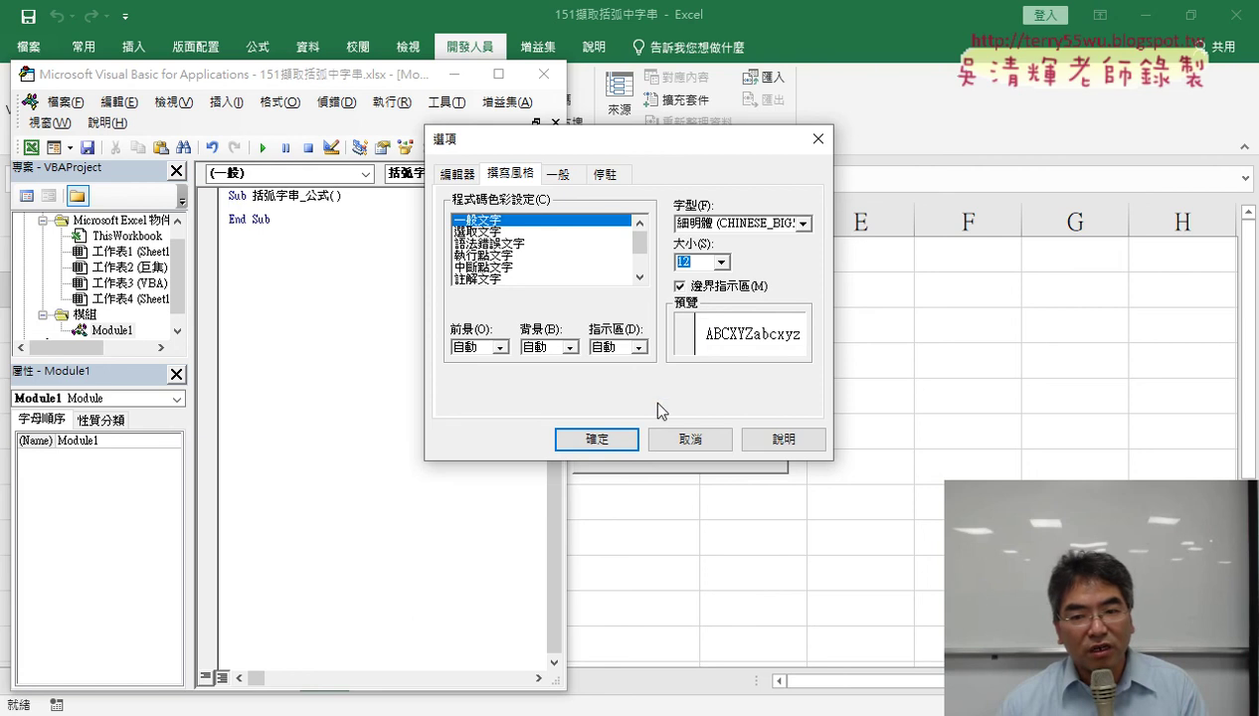
{"action": "left_click", "coordinate": [626, 439]}
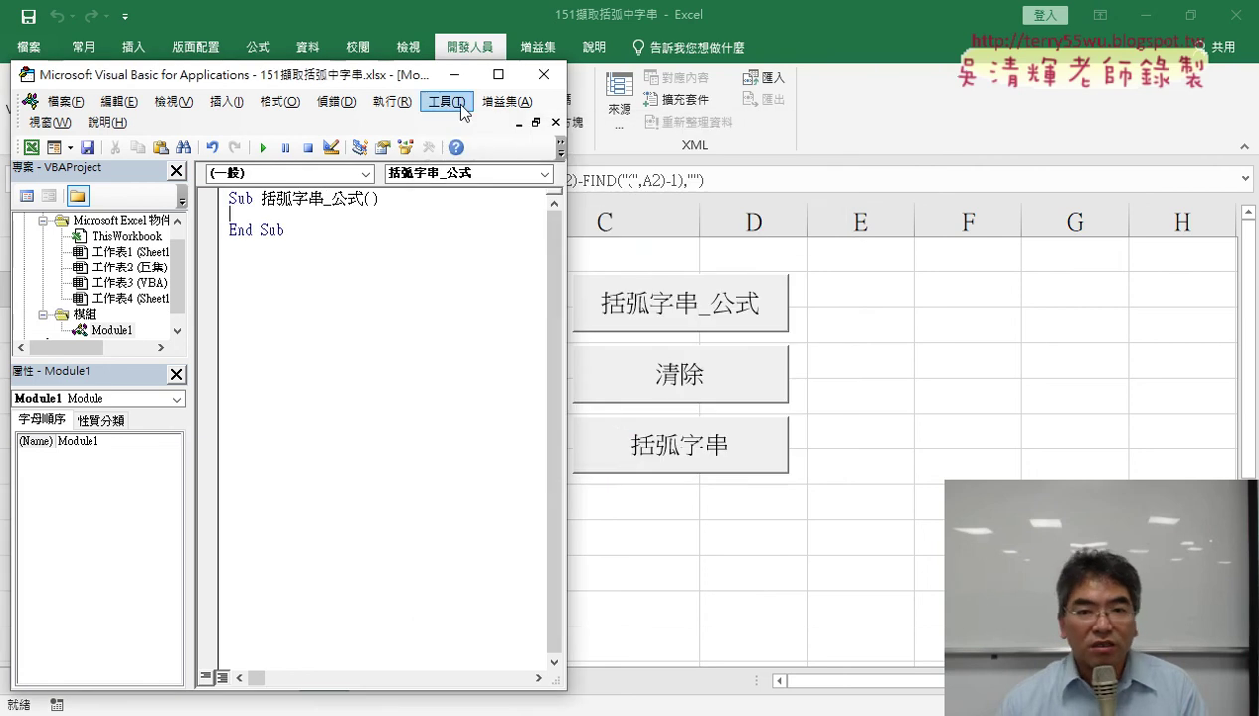
Step: Reopen Options to view the font settings, cancel, and move the code window over the sheet
{"action": "left_click", "coordinate": [446, 102]}
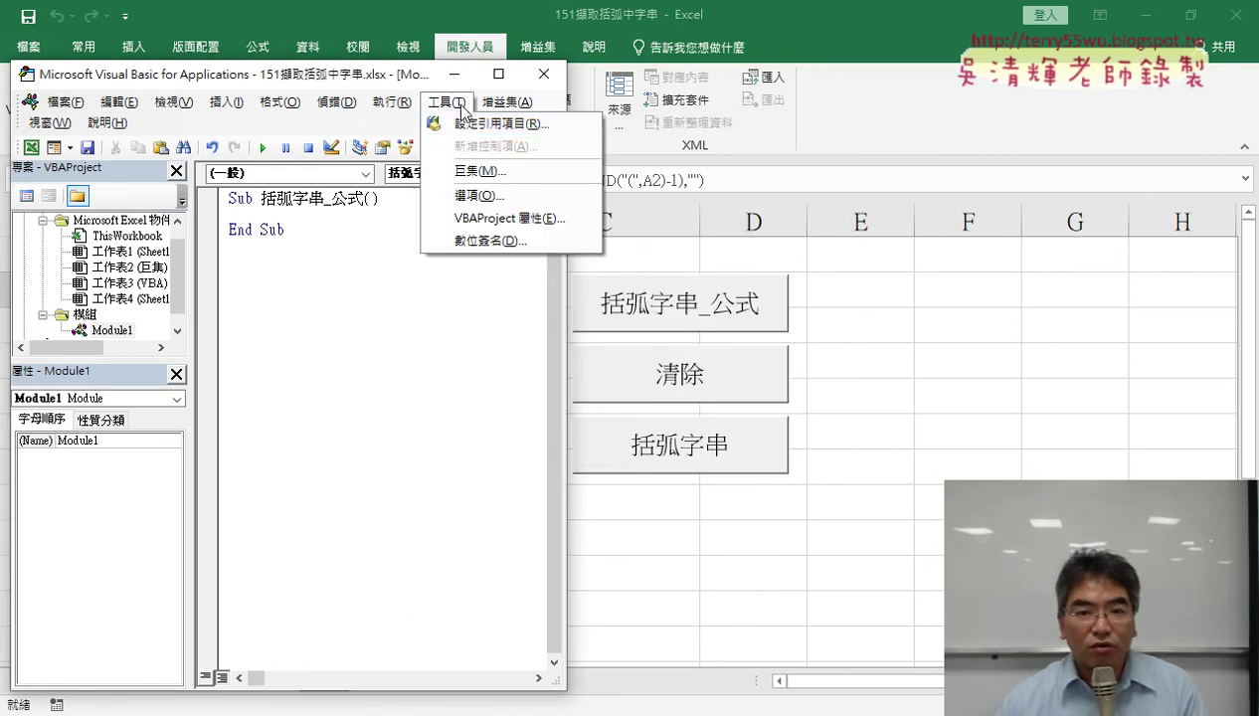
{"action": "left_click", "coordinate": [484, 196]}
{"action": "left_click", "coordinate": [514, 174]}
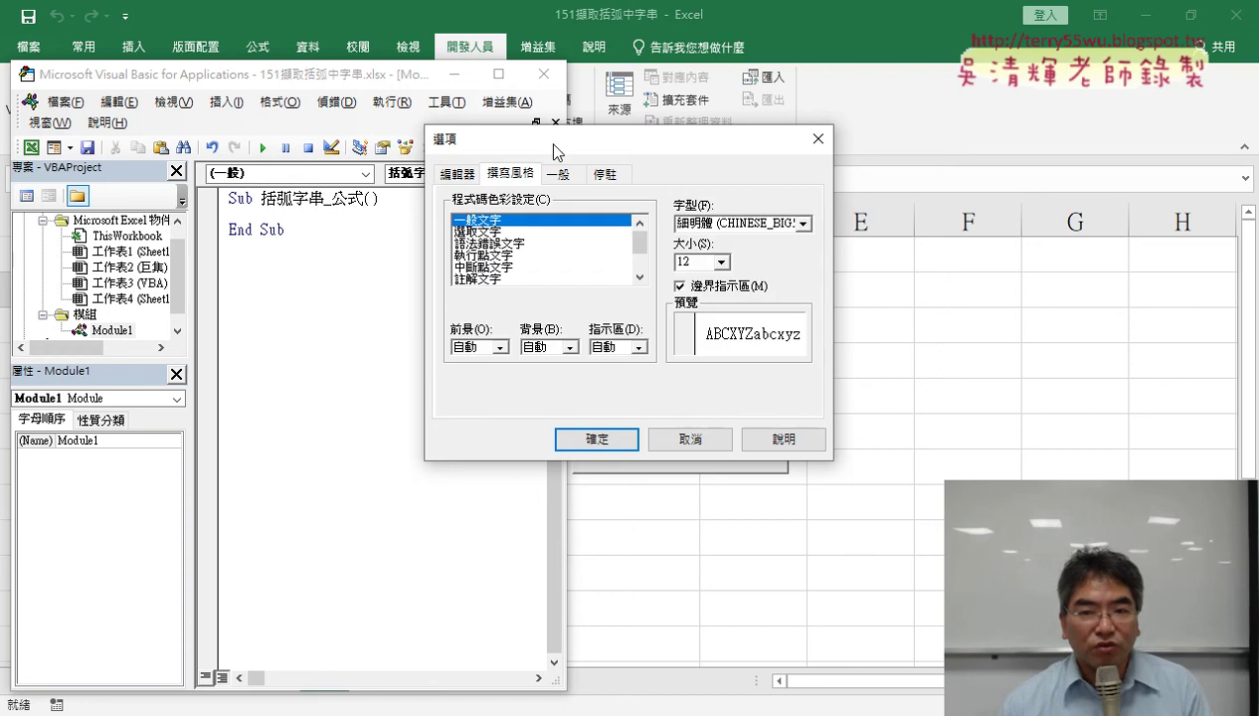
{"action": "left_click_drag", "start_coordinate": [514, 132], "coordinate": [666, 147]}
{"action": "left_click", "coordinate": [861, 455]}
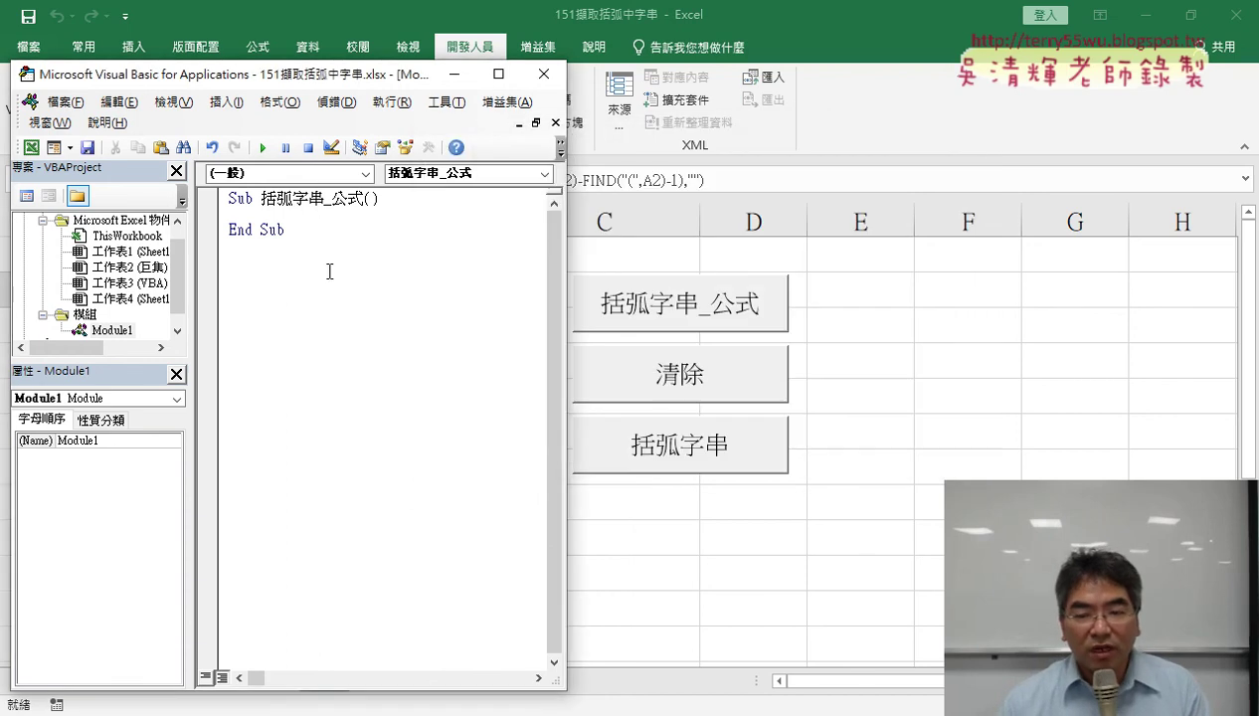
{"action": "left_click_drag", "start_coordinate": [346, 79], "coordinate": [912, 87]}
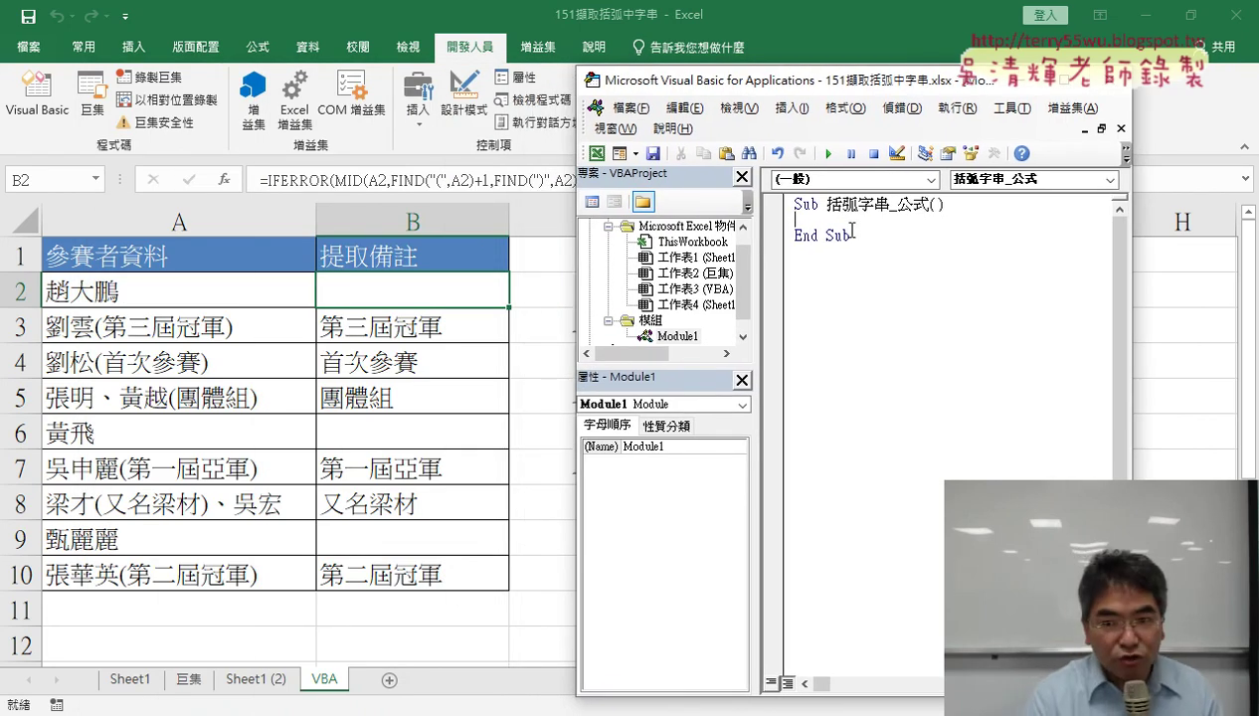
Step: Write an empty For i = 2 To 10 … Next loop and place the cursor inside it
{"action": "key", "text": "Tab"}
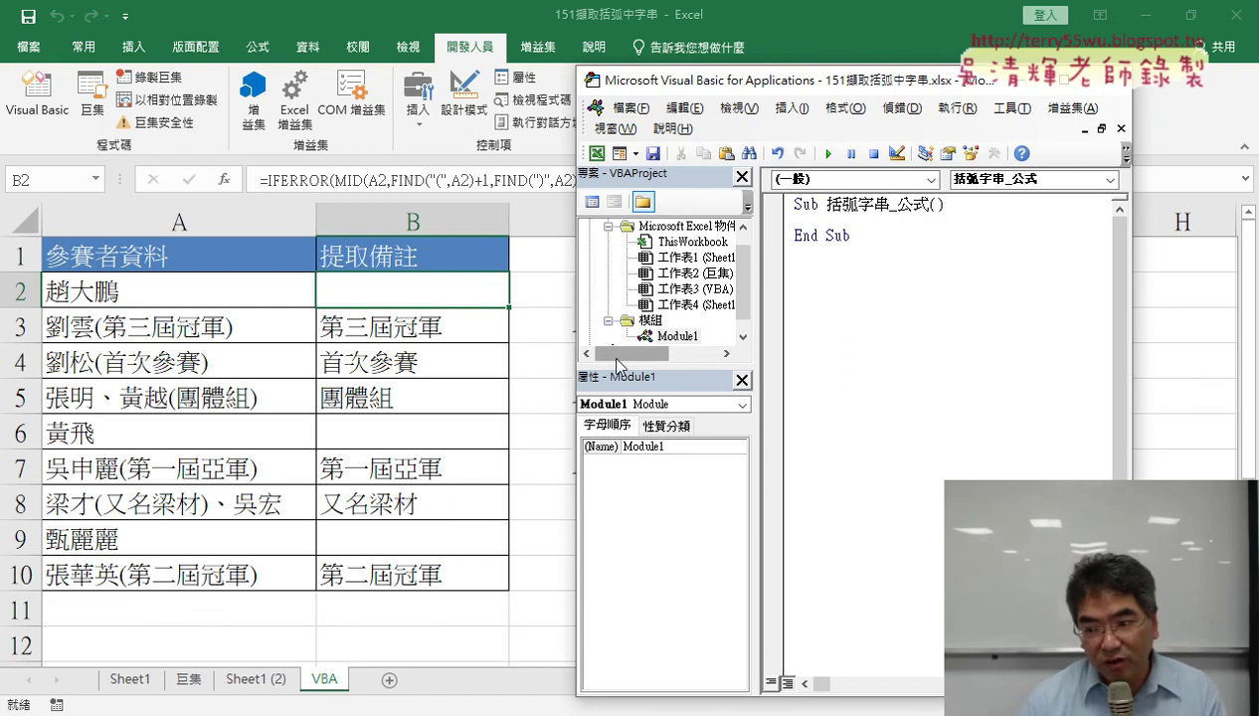
{"action": "type", "text": "for i=2 to 10"}
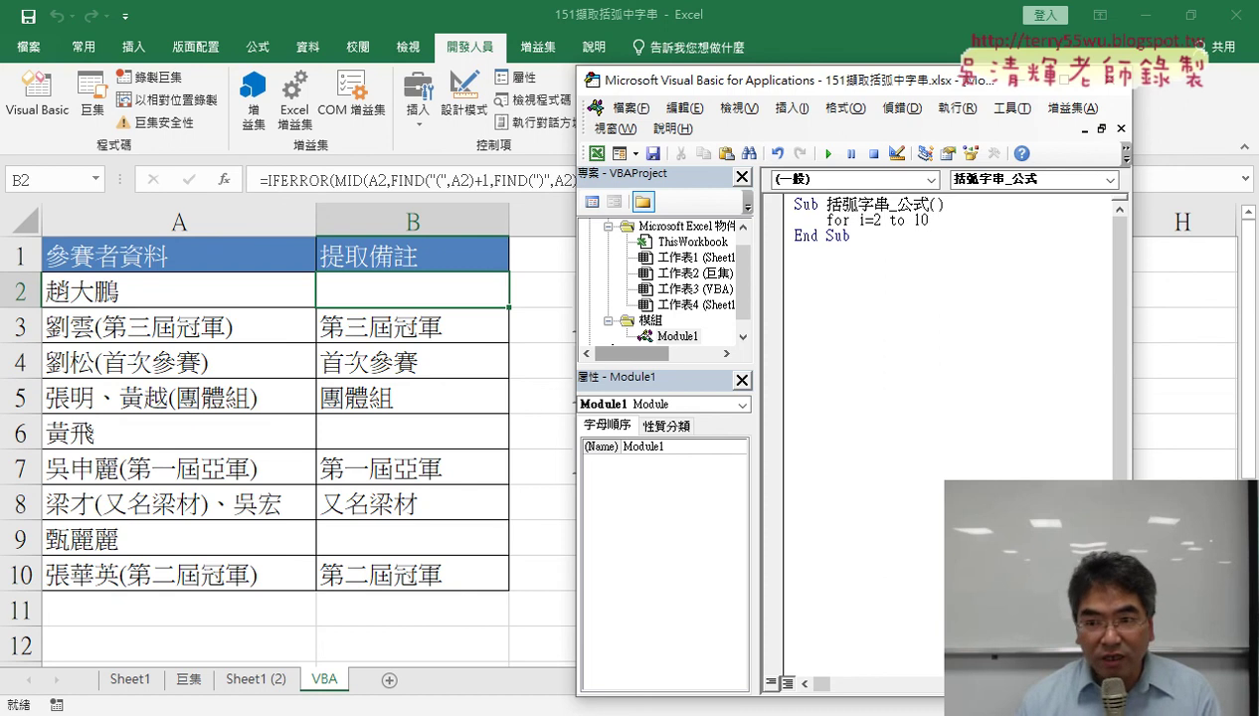
{"action": "key", "text": "Return"}
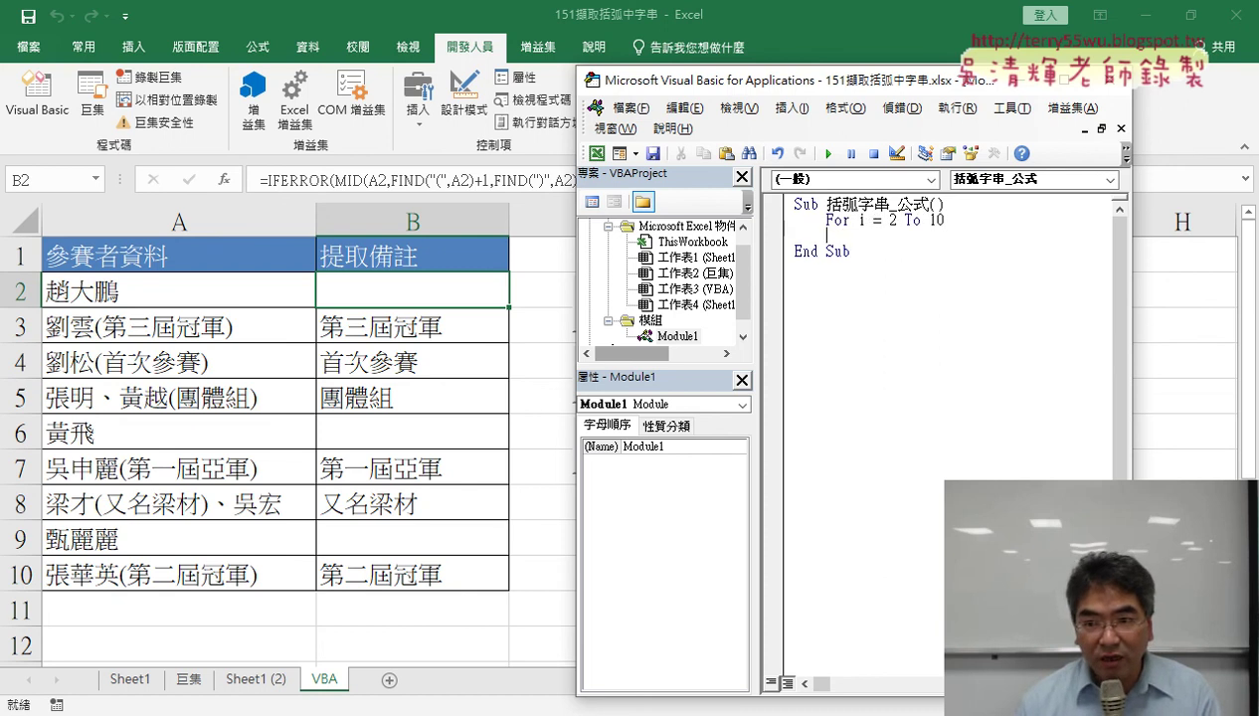
{"action": "type", "text": "next"}
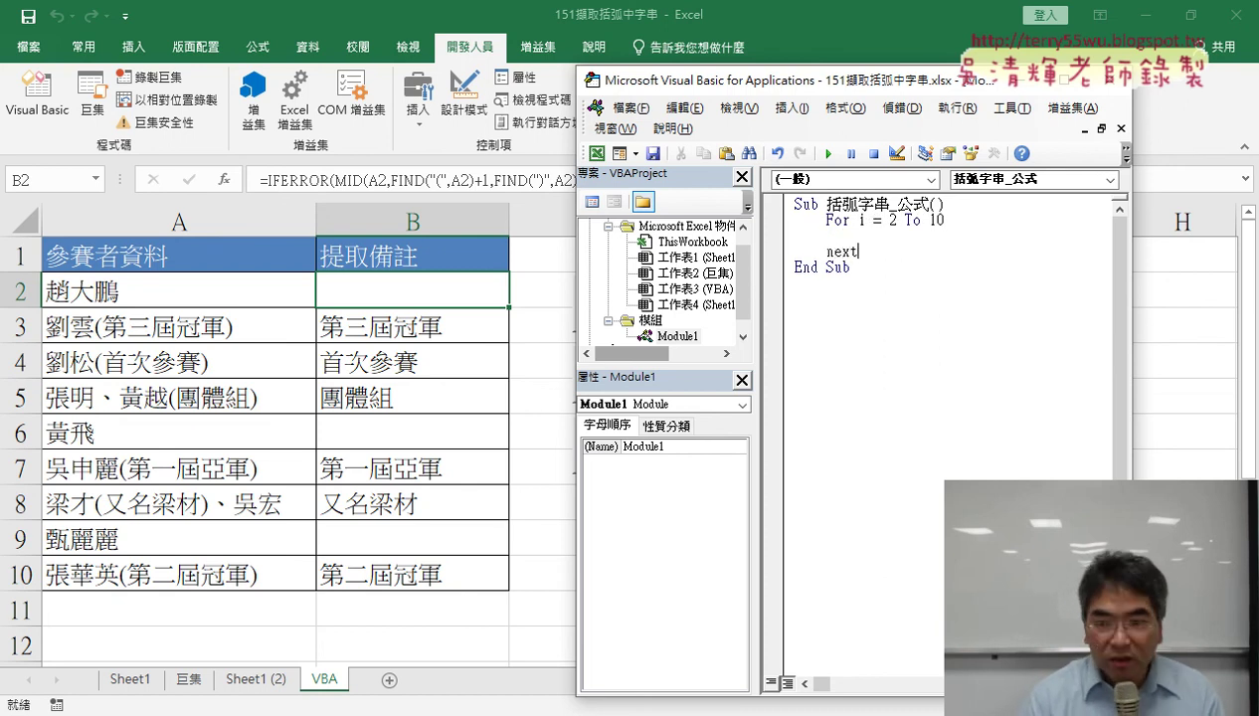
{"action": "key", "text": "Tab"}
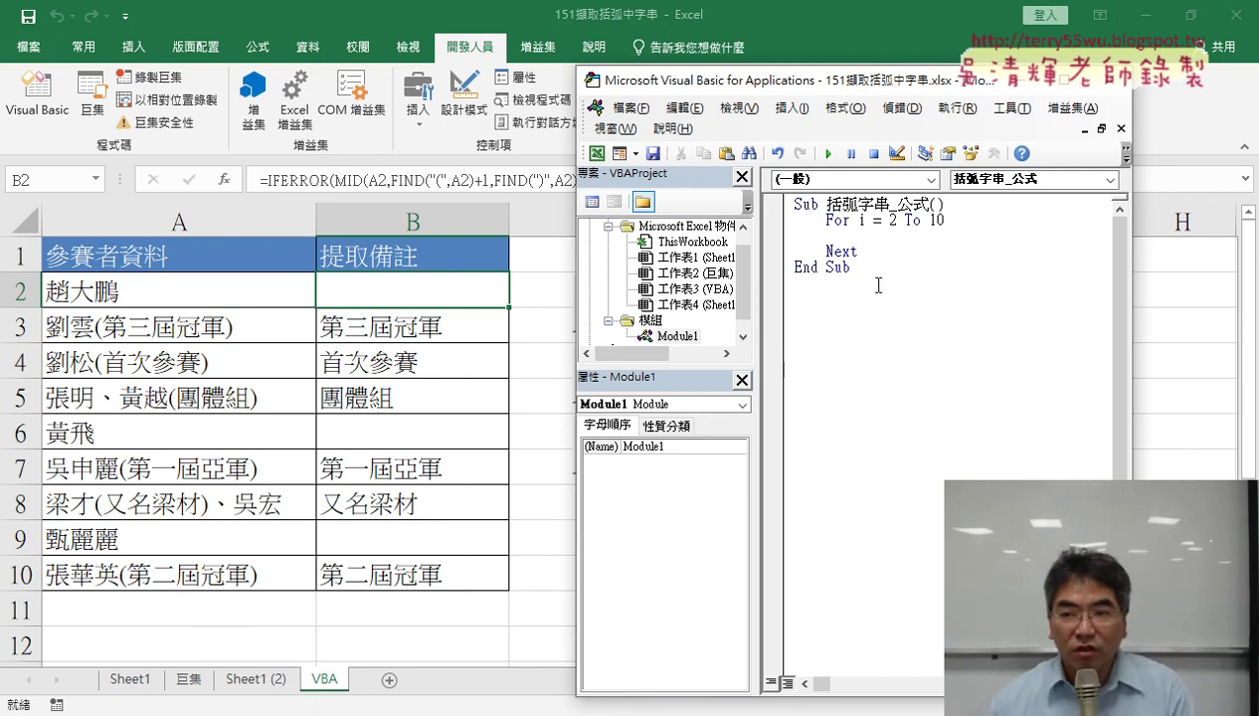
{"action": "double_click", "coordinate": [939, 219]}
{"action": "left_click", "coordinate": [907, 235]}
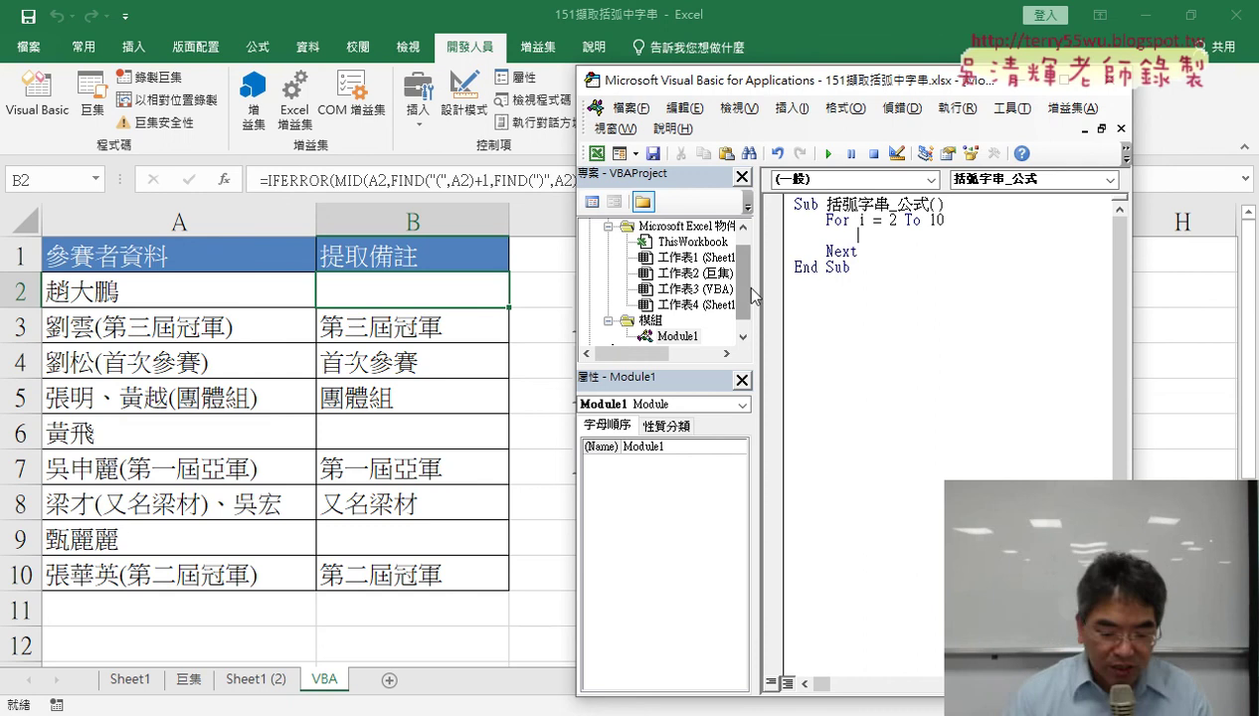
Step: Add the statement Cells(i, "B") = "" inside the loop and let the editor reformat it
{"action": "type", "text": "cell"}
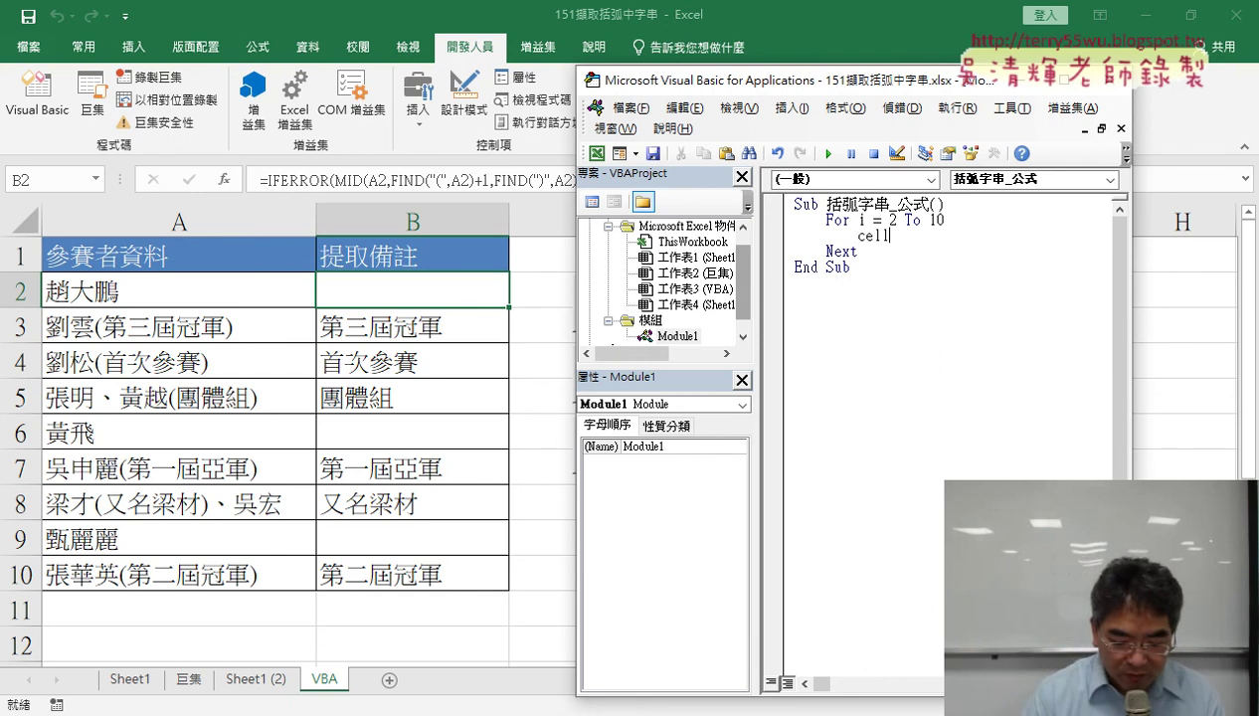
{"action": "type", "text": "s"}
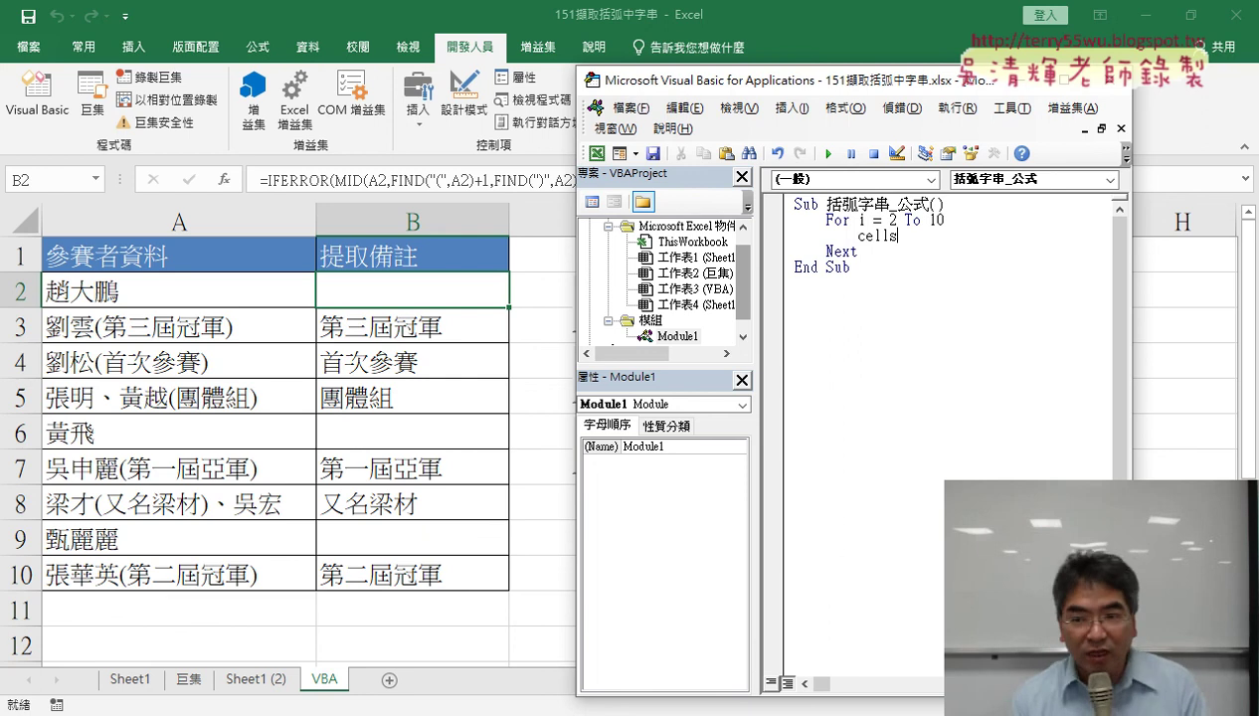
{"action": "type", "text": "("}
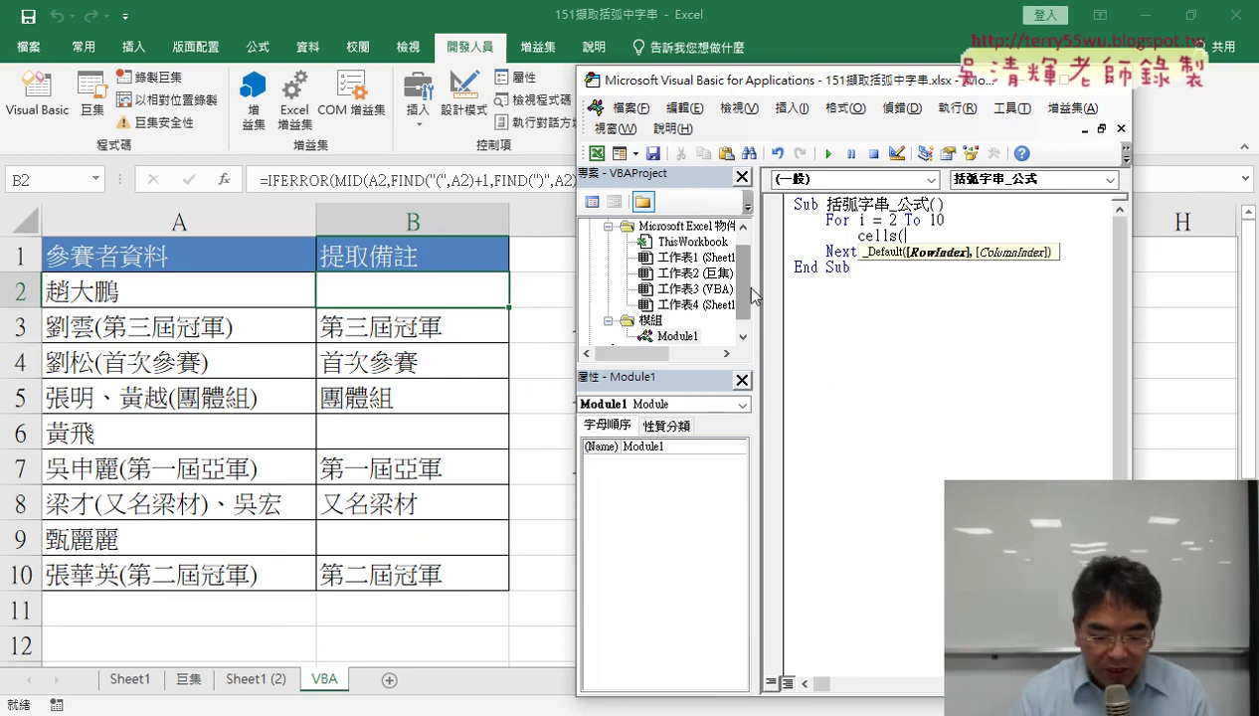
{"action": "type", "text": "i"}
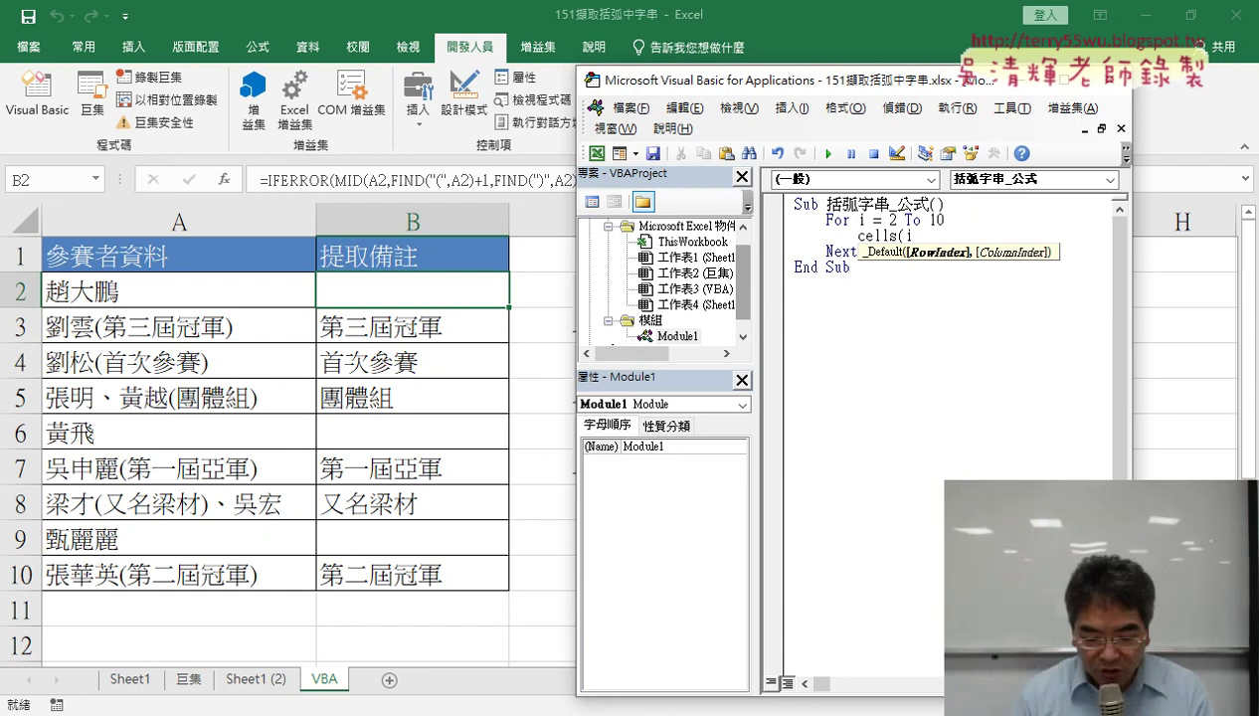
{"action": "type", "text": ","}
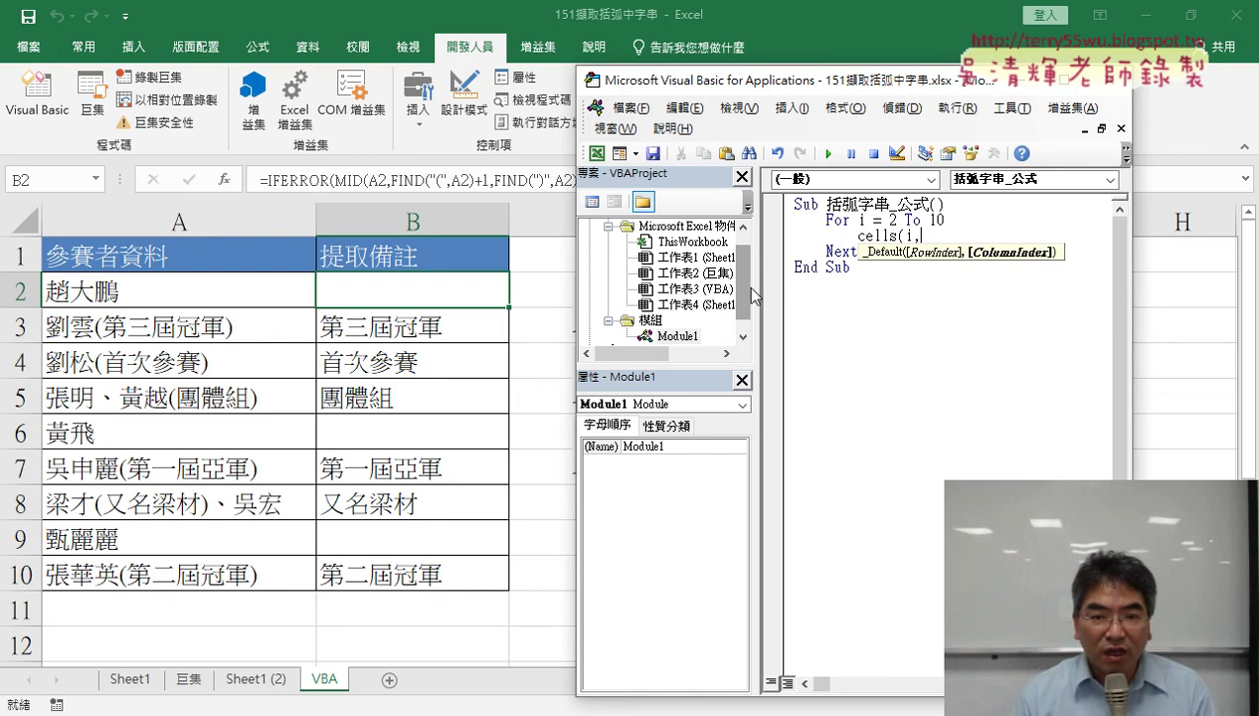
{"action": "type", "text": "\""}
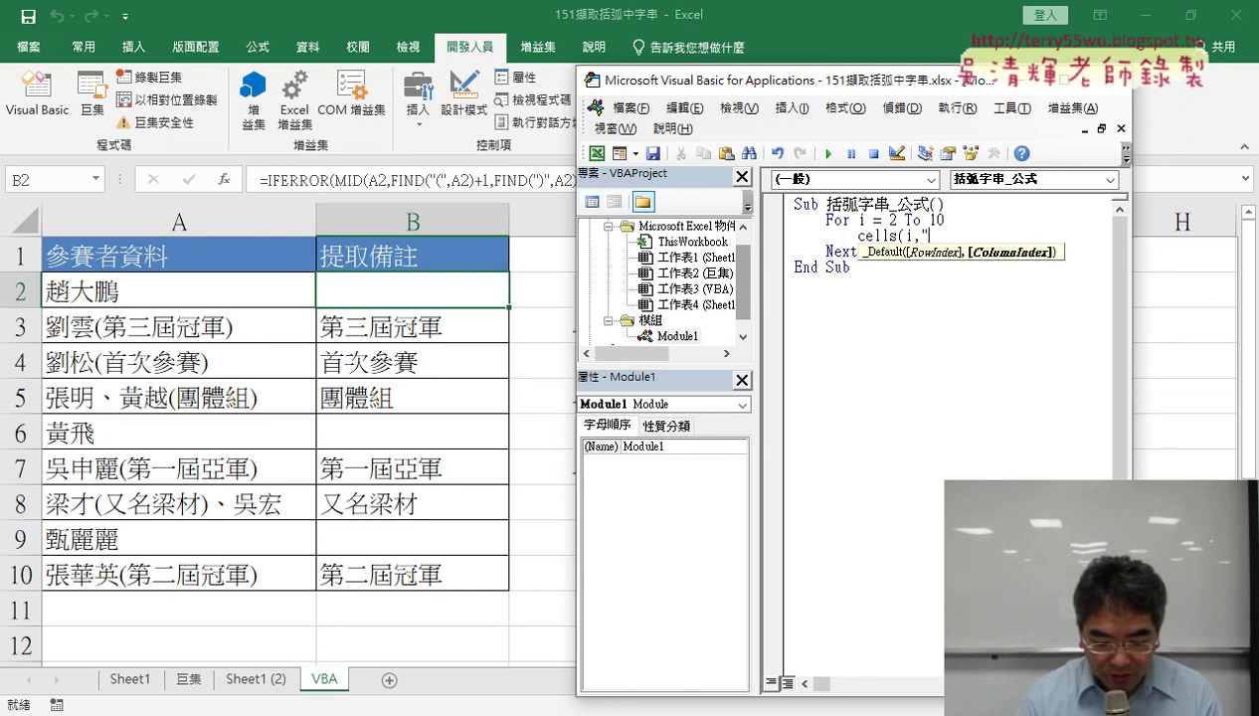
{"action": "type", "text": "B\""}
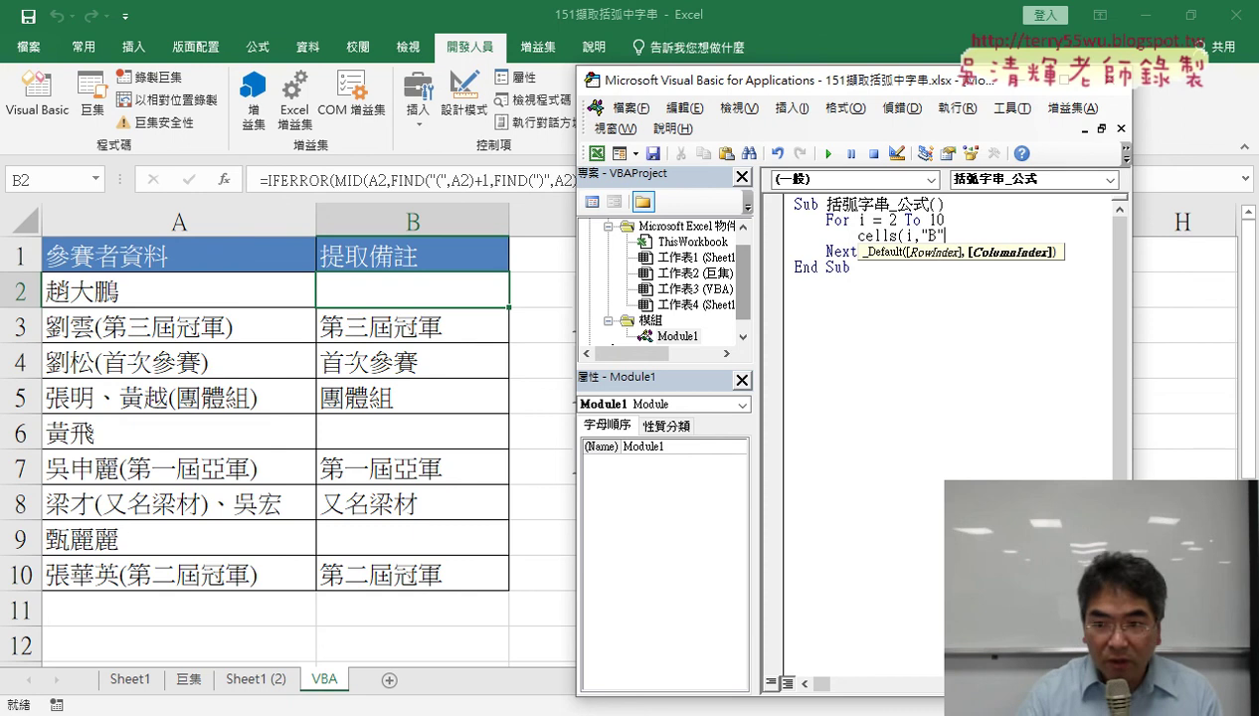
{"action": "type", "text": ")="}
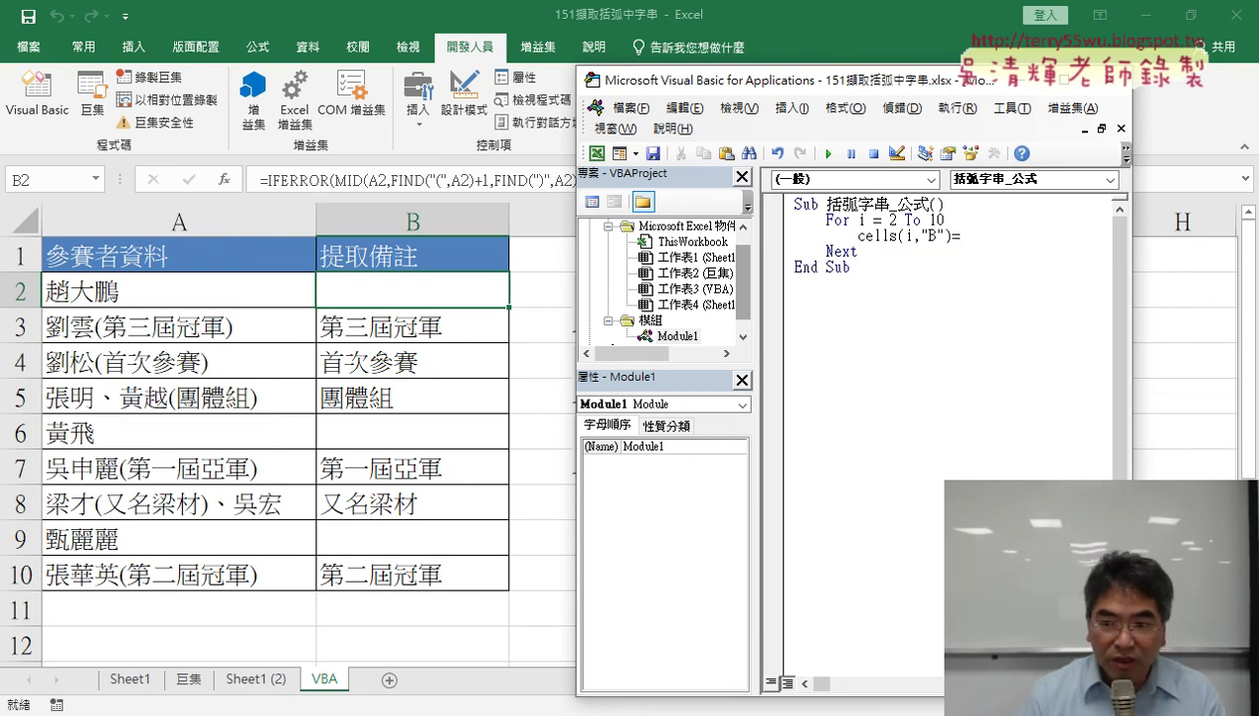
{"action": "type", "text": "\"\""}
{"action": "left_click", "coordinate": [971, 236]}
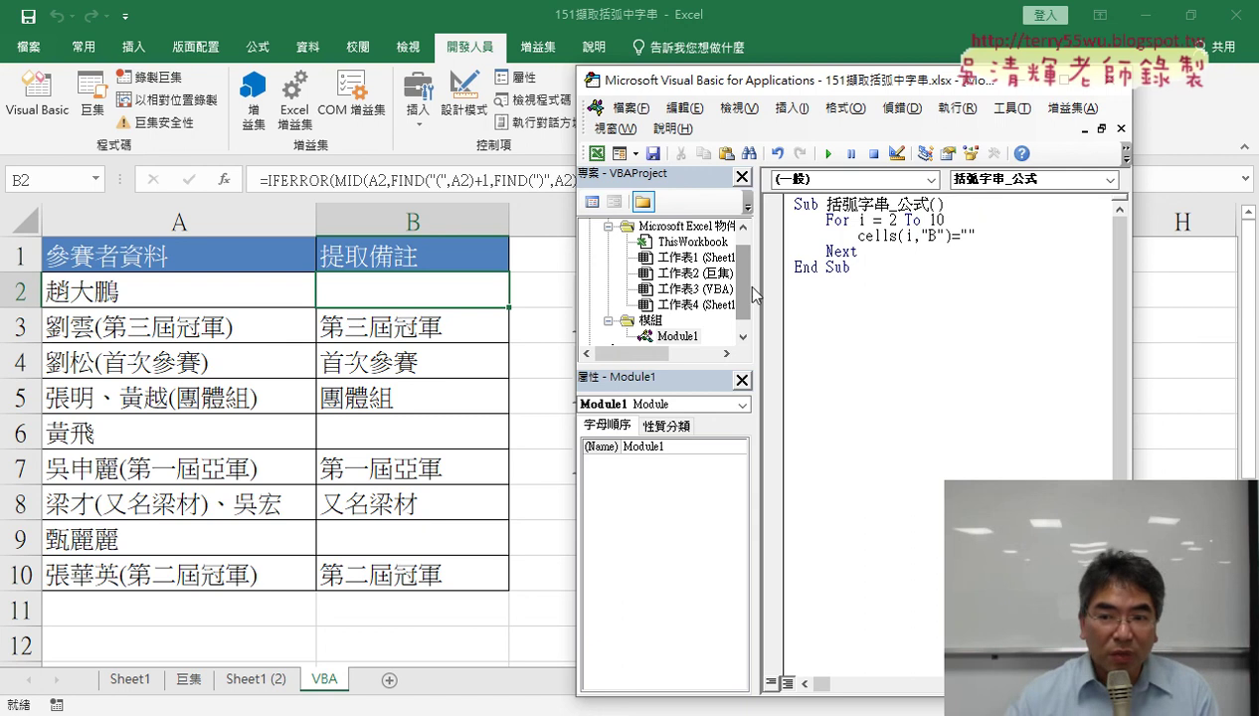
{"action": "left_click", "coordinate": [993, 236]}
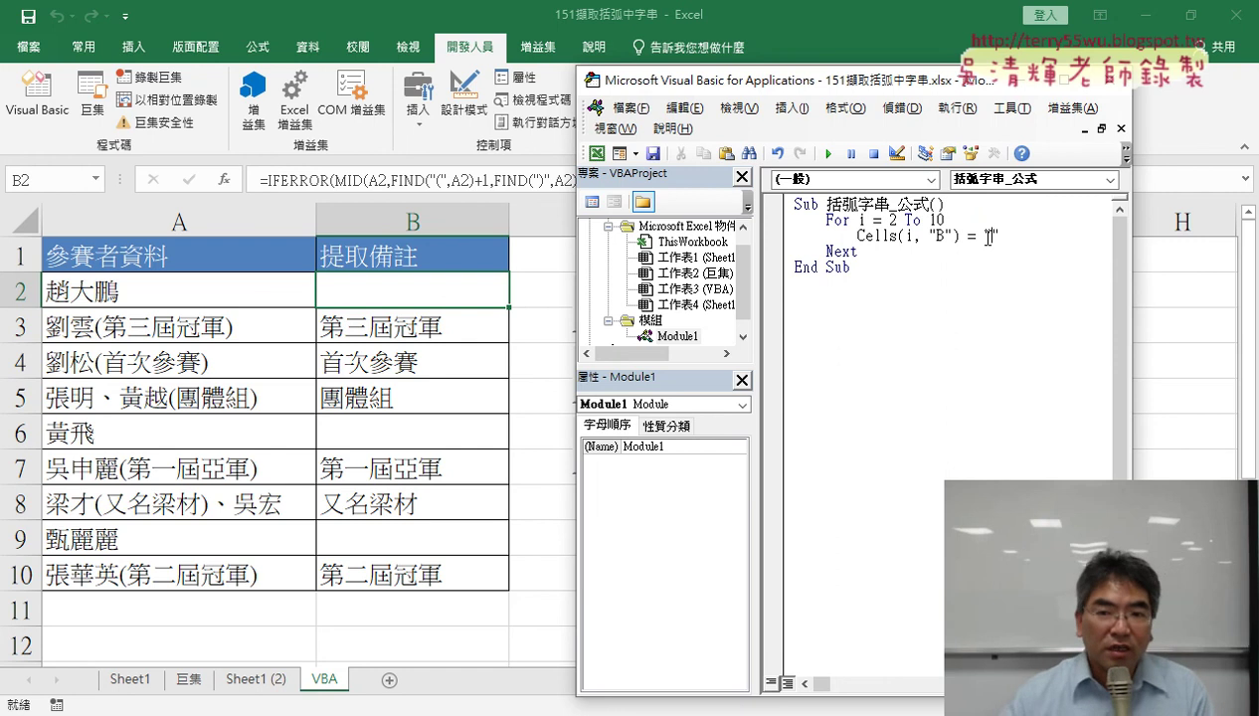
{"action": "left_click_drag", "start_coordinate": [847, 89], "coordinate": [966, 91]}
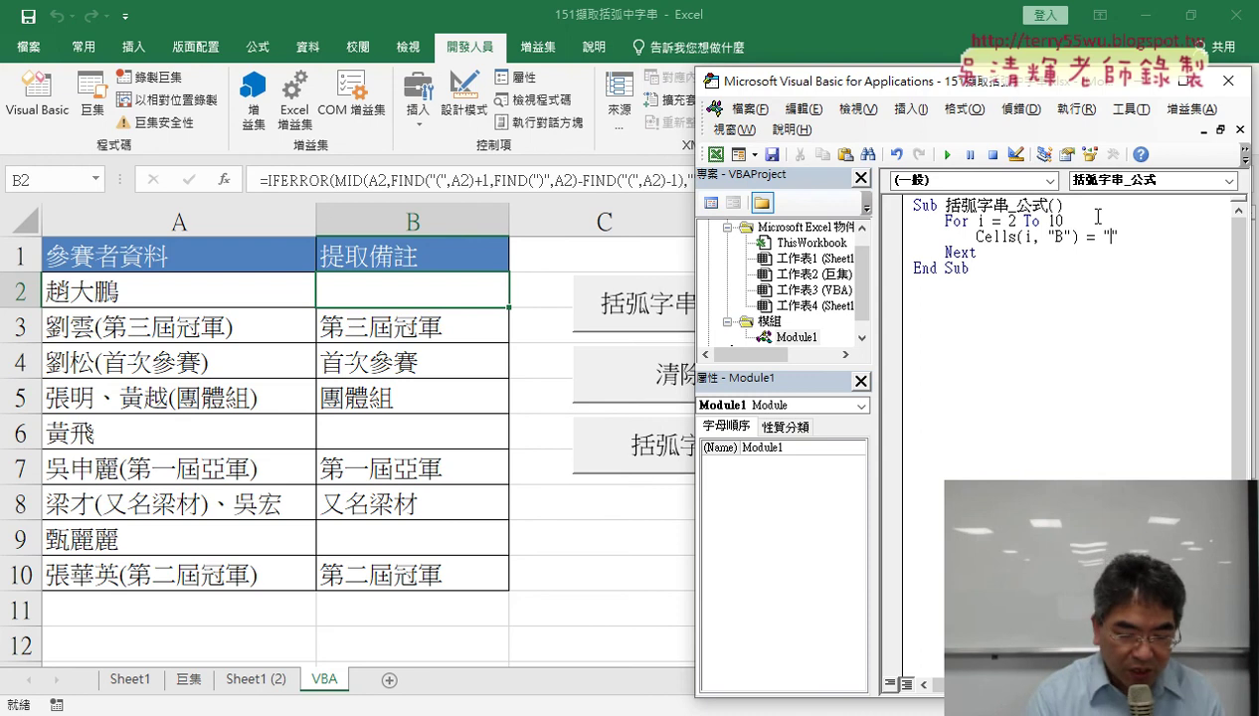
{"action": "left_click_drag", "start_coordinate": [686, 211], "coordinate": [644, 217]}
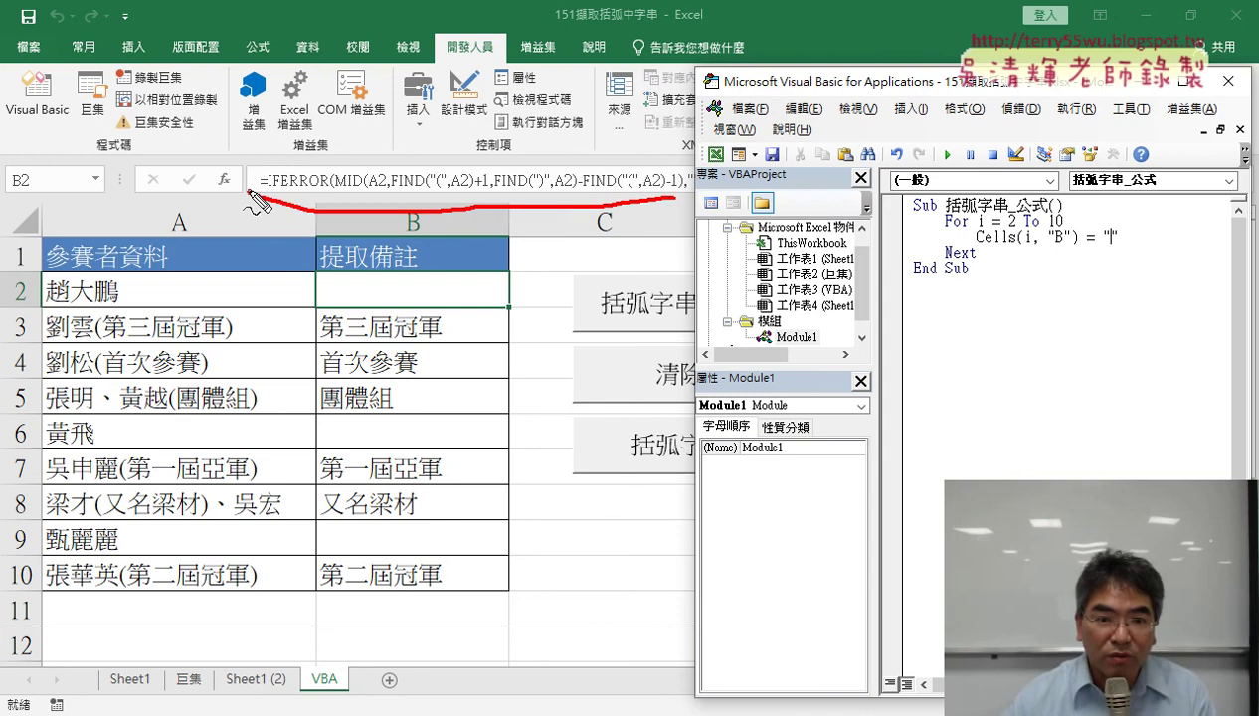
{"action": "mouse_move", "coordinate": [629, 144]}
{"action": "left_mouse_down"}
{"action": "mouse_move", "coordinate": [1129, 227]}
{"action": "mouse_move", "coordinate": [1116, 225]}
{"action": "left_mouse_up"}
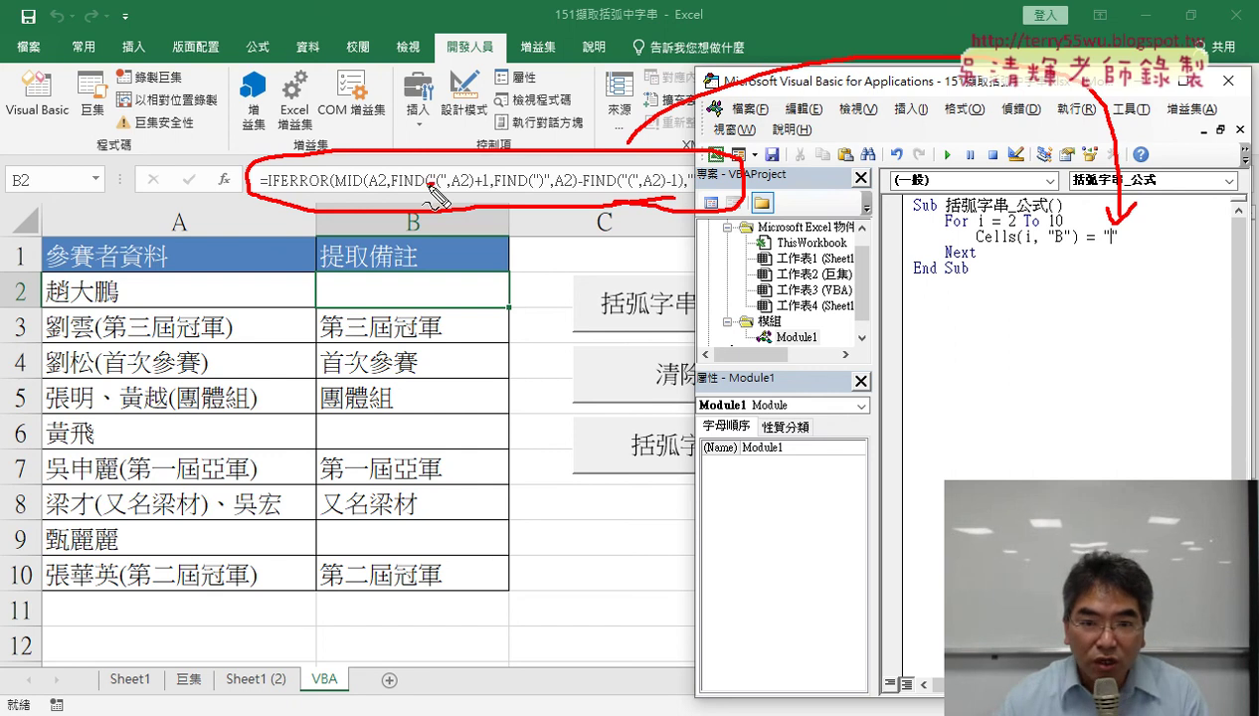
{"action": "left_click_drag", "start_coordinate": [428, 185], "coordinate": [439, 183]}
{"action": "left_click_drag", "start_coordinate": [527, 184], "coordinate": [539, 182]}
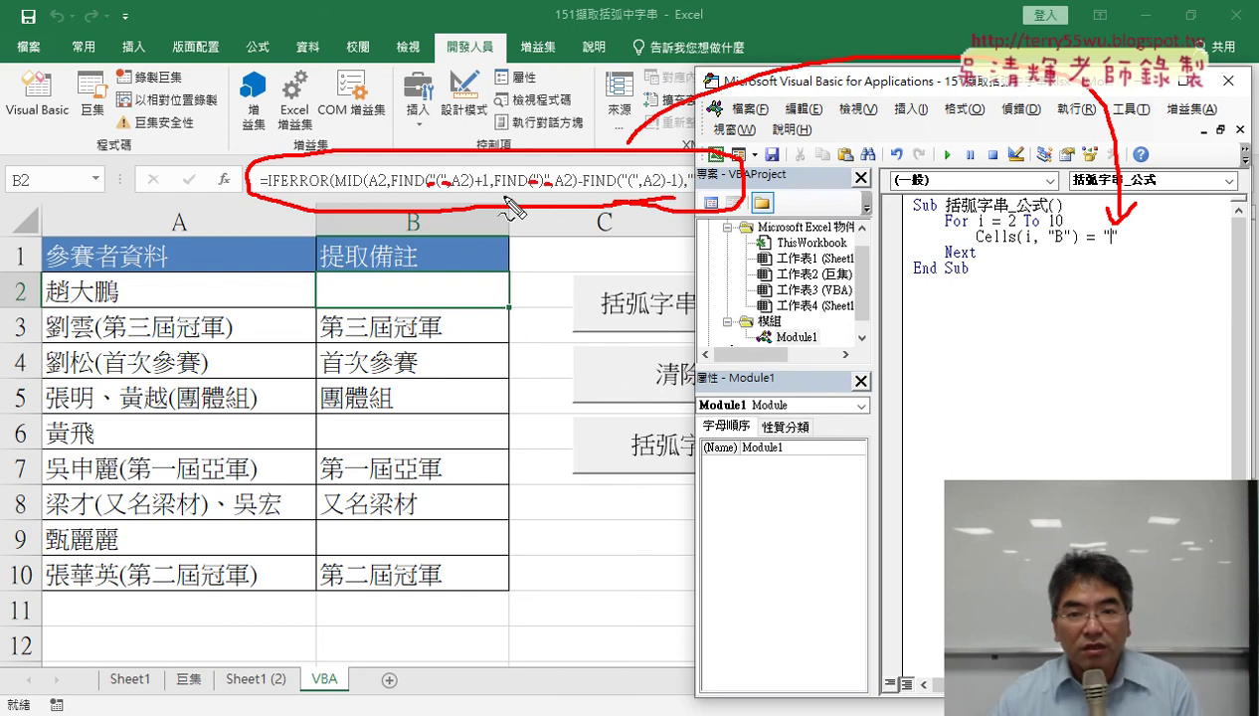
{"action": "left_click_drag", "start_coordinate": [1069, 225], "coordinate": [1083, 222]}
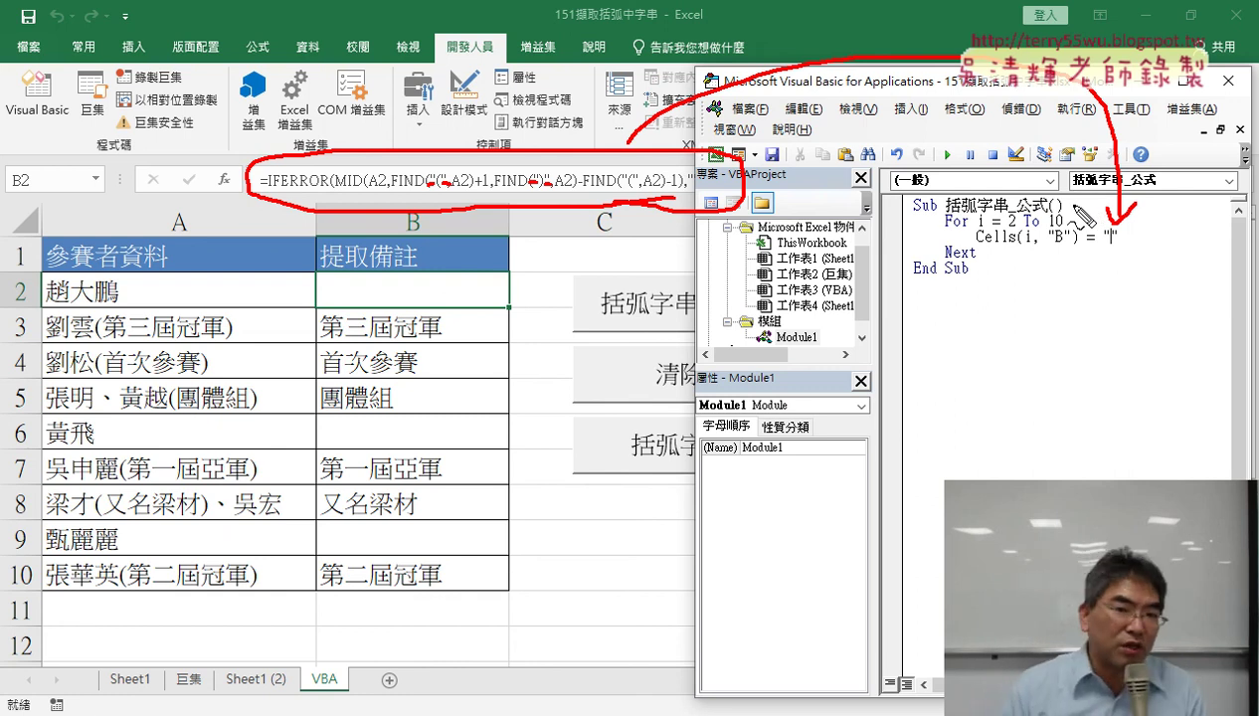
{"action": "key", "text": "ctrl+z"}
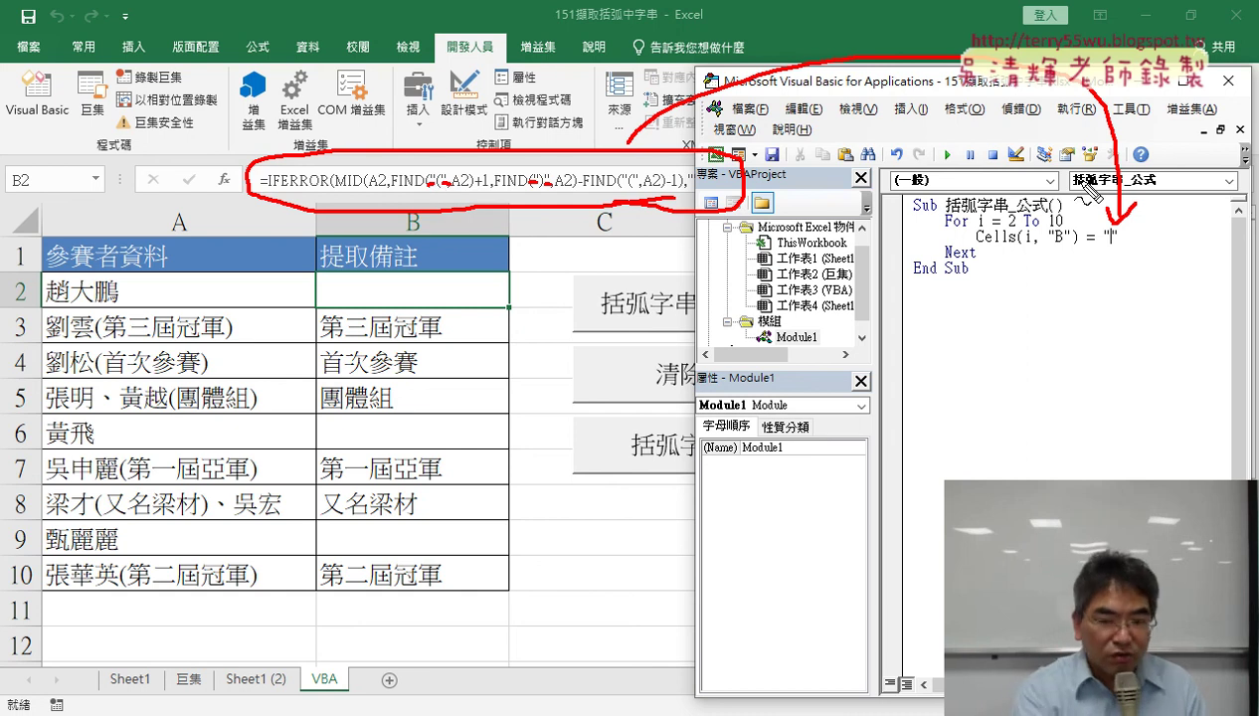
{"action": "key", "text": "Escape"}
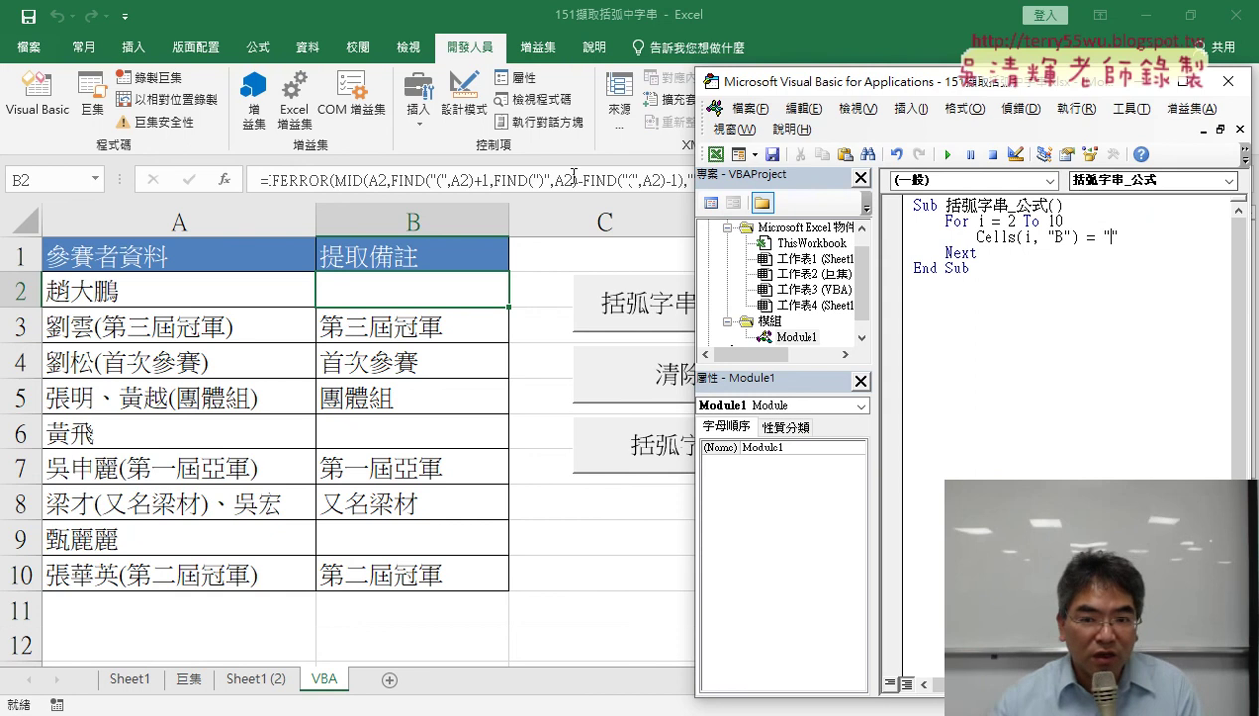
Step: Copy the entire IFERROR formula text from B2's formula bar
{"action": "left_click_drag", "start_coordinate": [687, 180], "coordinate": [256, 180]}
{"action": "right_click", "coordinate": [434, 180]}
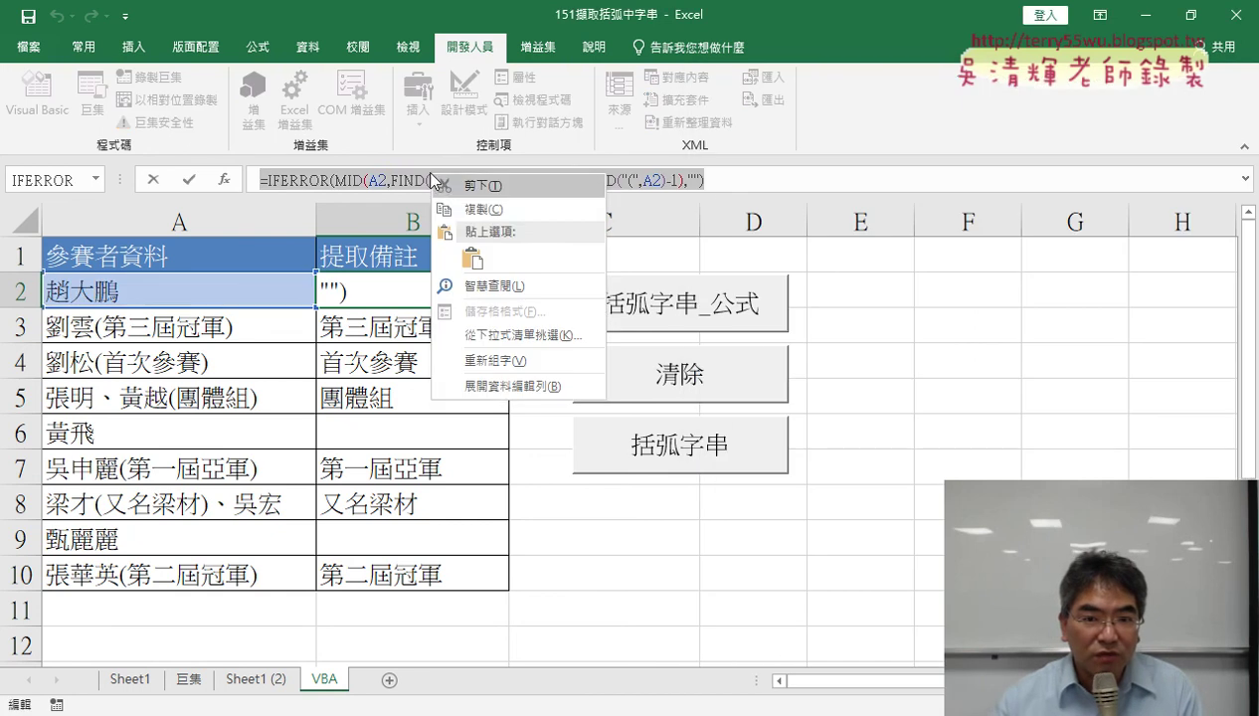
{"action": "left_click", "coordinate": [477, 210]}
Step: Launch Notepad (記事本) from the Windows 附屬應用程式 folder in the Start menu
{"action": "key", "text": "super"}
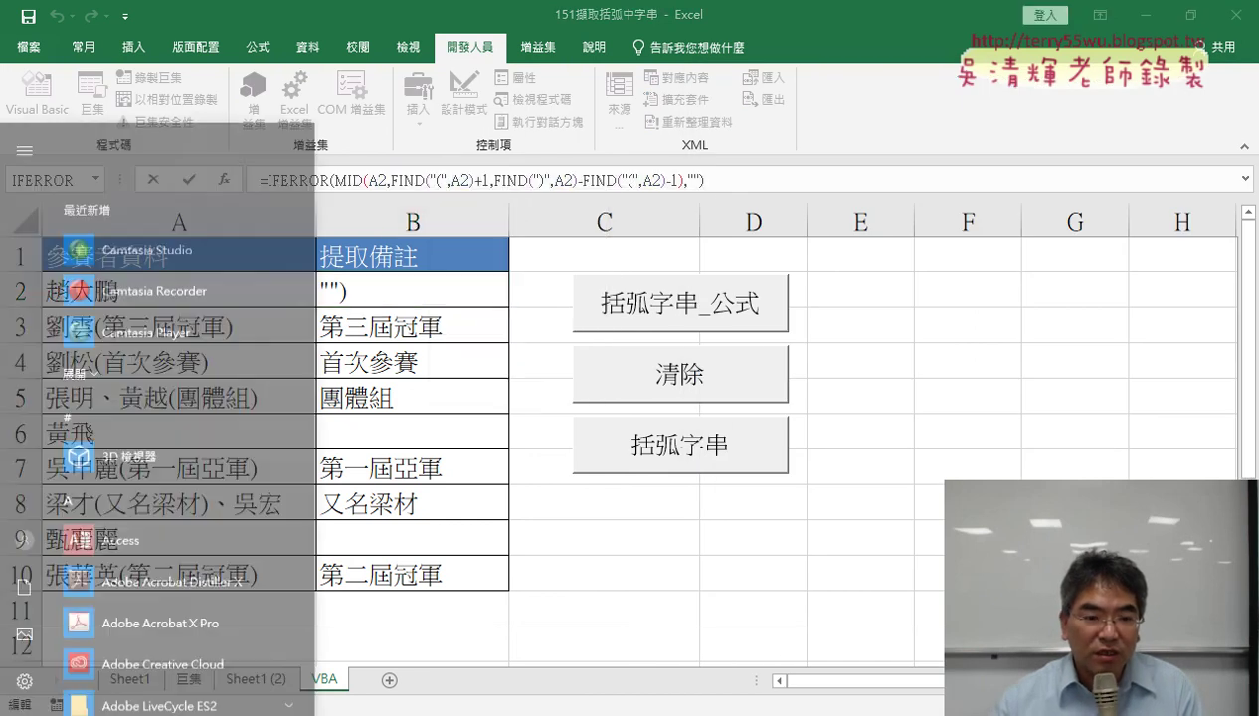
{"action": "scroll", "coordinate": [198, 457], "scroll_direction": "down", "scroll_amount": 10}
{"action": "scroll", "coordinate": [200, 466], "scroll_direction": "down", "scroll_amount": 3}
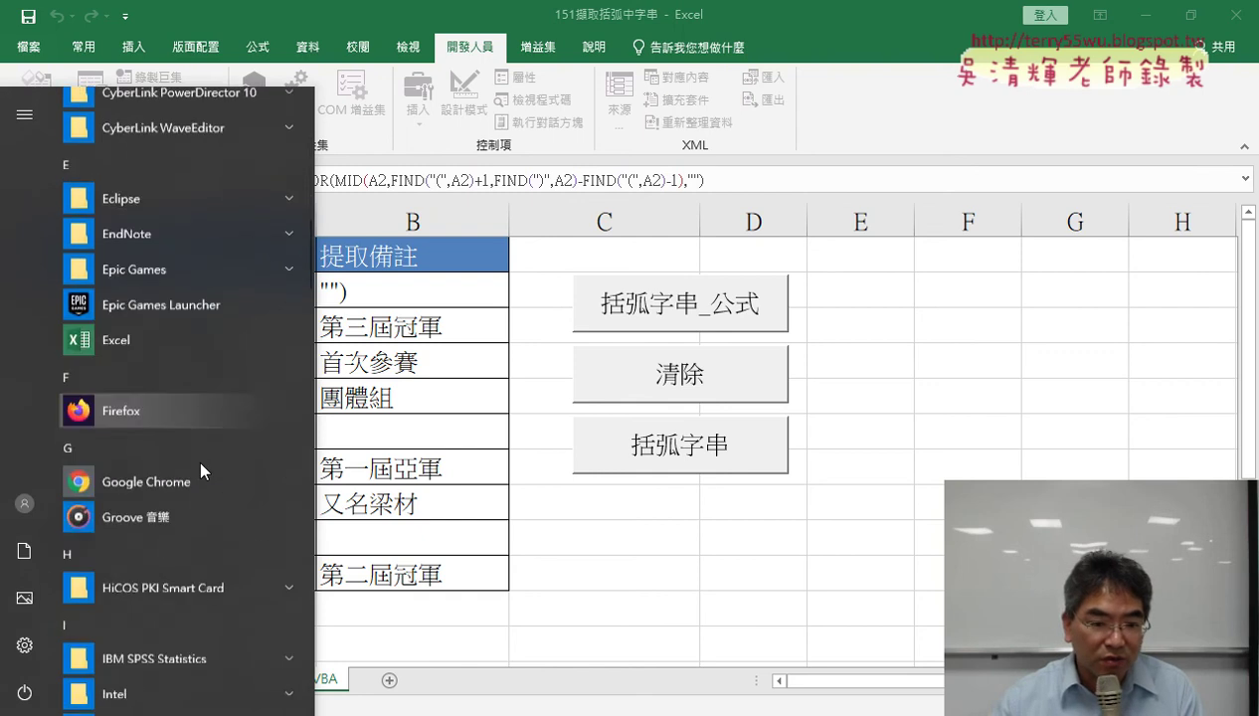
{"action": "scroll", "coordinate": [200, 466], "scroll_direction": "down", "scroll_amount": 4}
{"action": "scroll", "coordinate": [200, 466], "scroll_direction": "down", "scroll_amount": 1}
{"action": "scroll", "coordinate": [200, 466], "scroll_direction": "down", "scroll_amount": 3}
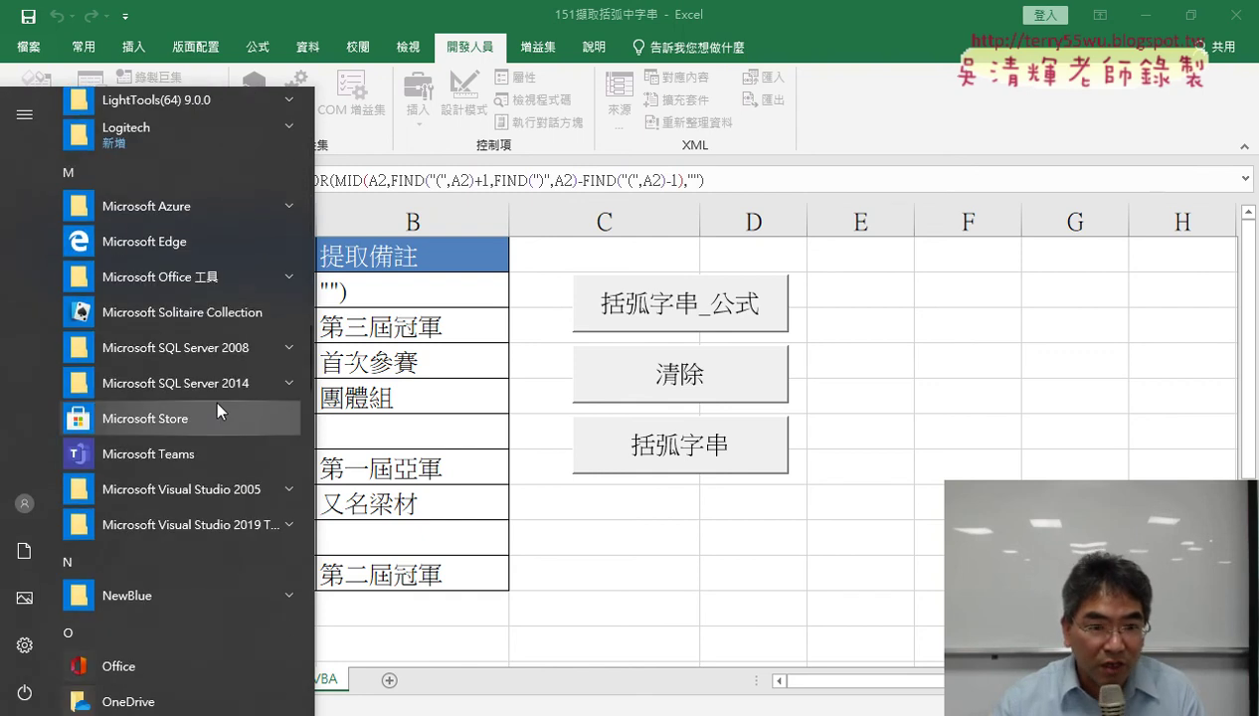
{"action": "scroll", "coordinate": [215, 411], "scroll_direction": "down", "scroll_amount": 3}
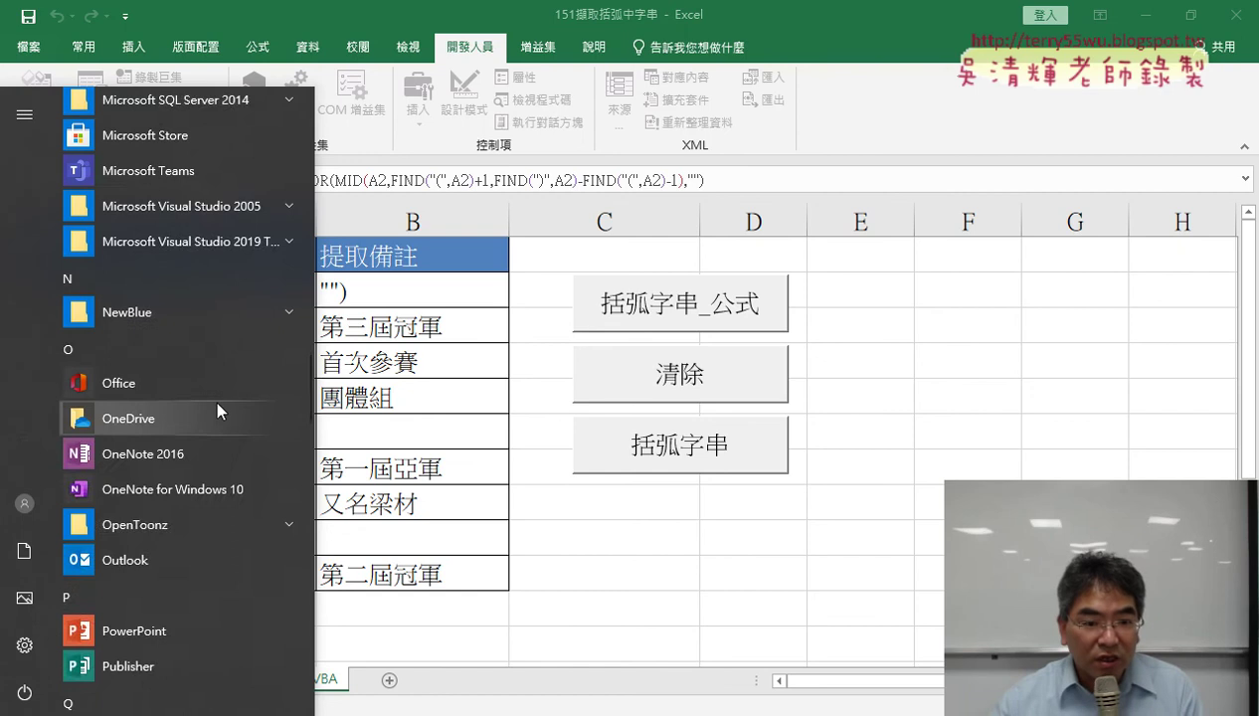
{"action": "scroll", "coordinate": [216, 405], "scroll_direction": "up", "scroll_amount": 4}
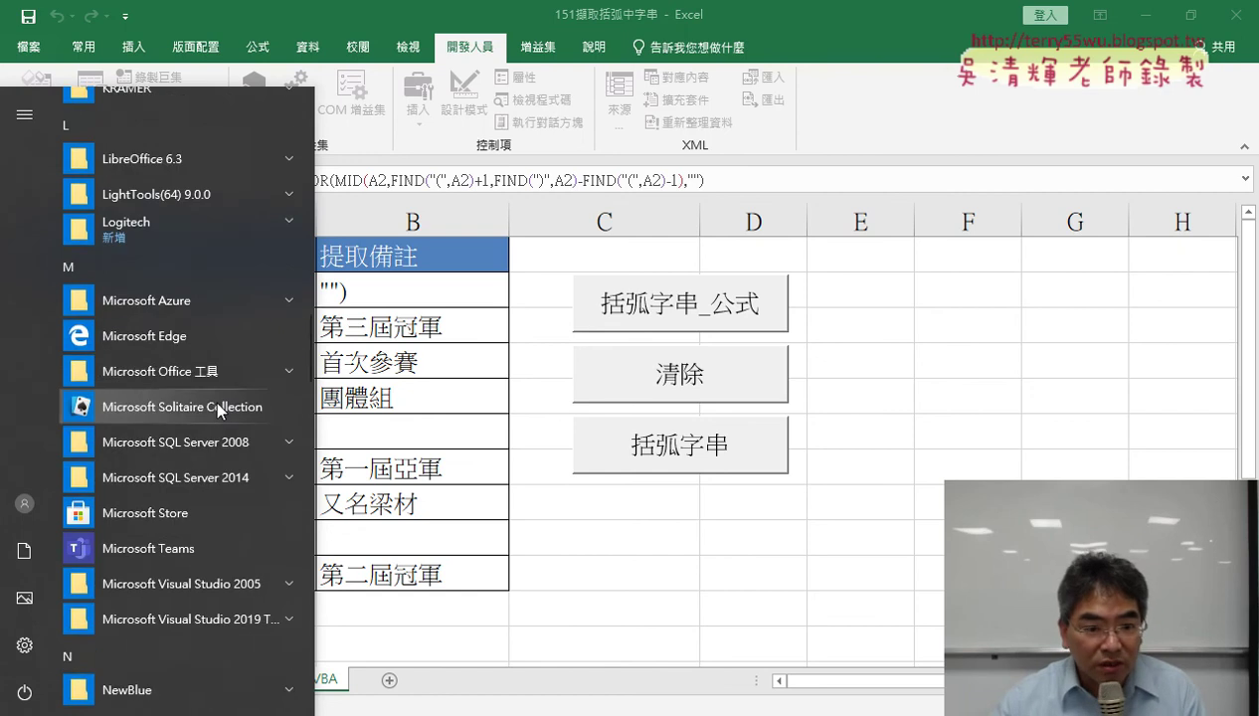
{"action": "scroll", "coordinate": [218, 408], "scroll_direction": "up", "scroll_amount": 2}
{"action": "scroll", "coordinate": [217, 408], "scroll_direction": "down", "scroll_amount": 1}
{"action": "scroll", "coordinate": [218, 408], "scroll_direction": "down", "scroll_amount": 6}
{"action": "scroll", "coordinate": [218, 408], "scroll_direction": "down", "scroll_amount": 6}
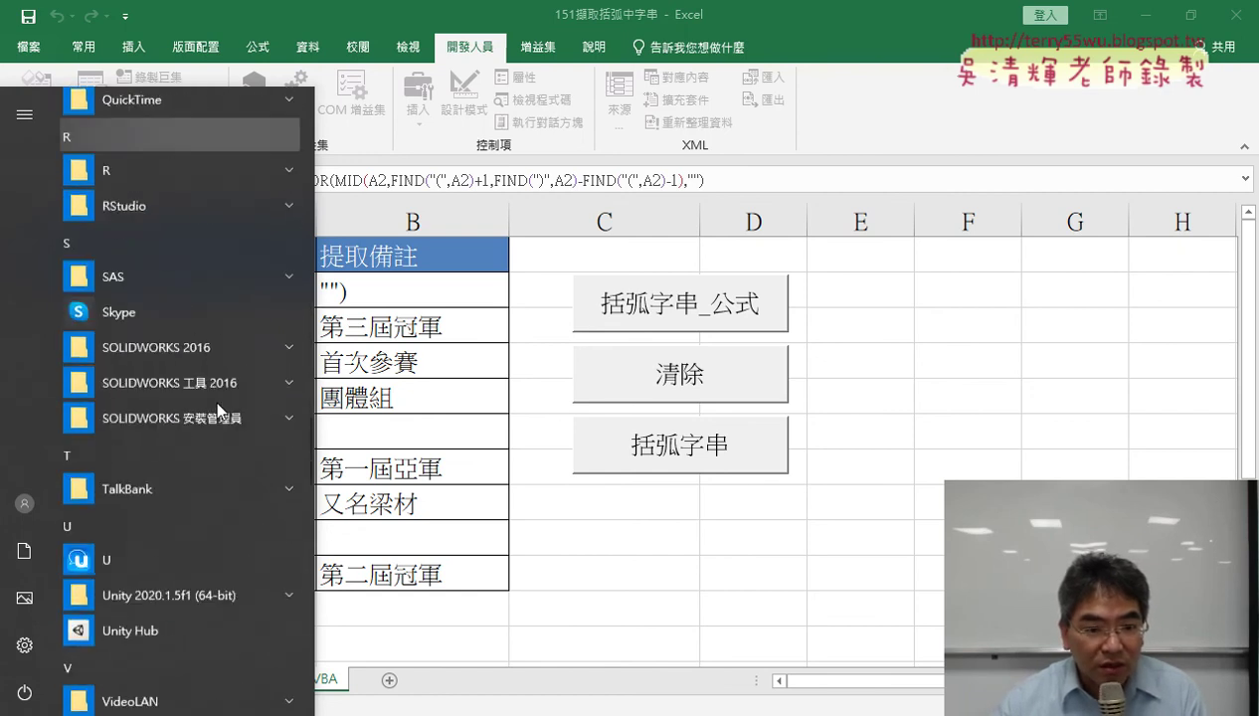
{"action": "scroll", "coordinate": [218, 408], "scroll_direction": "down", "scroll_amount": 1}
{"action": "scroll", "coordinate": [217, 408], "scroll_direction": "down", "scroll_amount": 3}
{"action": "scroll", "coordinate": [218, 408], "scroll_direction": "down", "scroll_amount": 1}
{"action": "scroll", "coordinate": [217, 408], "scroll_direction": "down", "scroll_amount": 2}
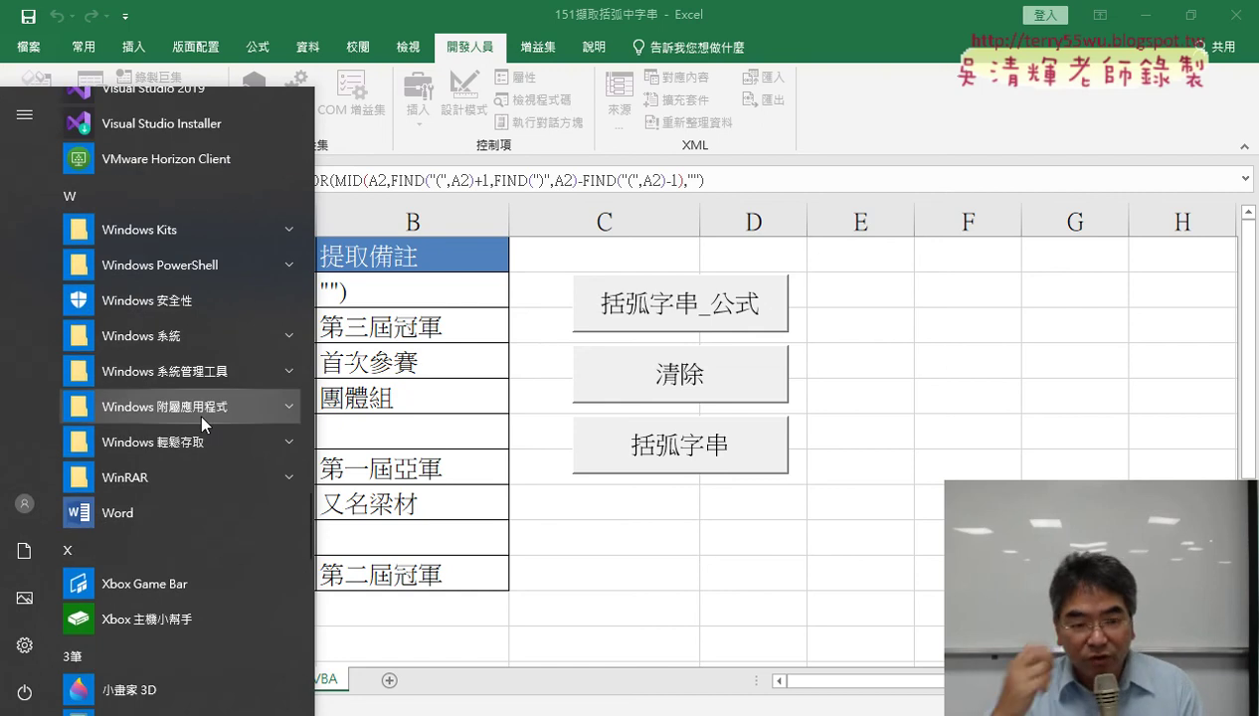
{"action": "left_click", "coordinate": [199, 412]}
{"action": "scroll", "coordinate": [204, 437], "scroll_direction": "down", "scroll_amount": 2}
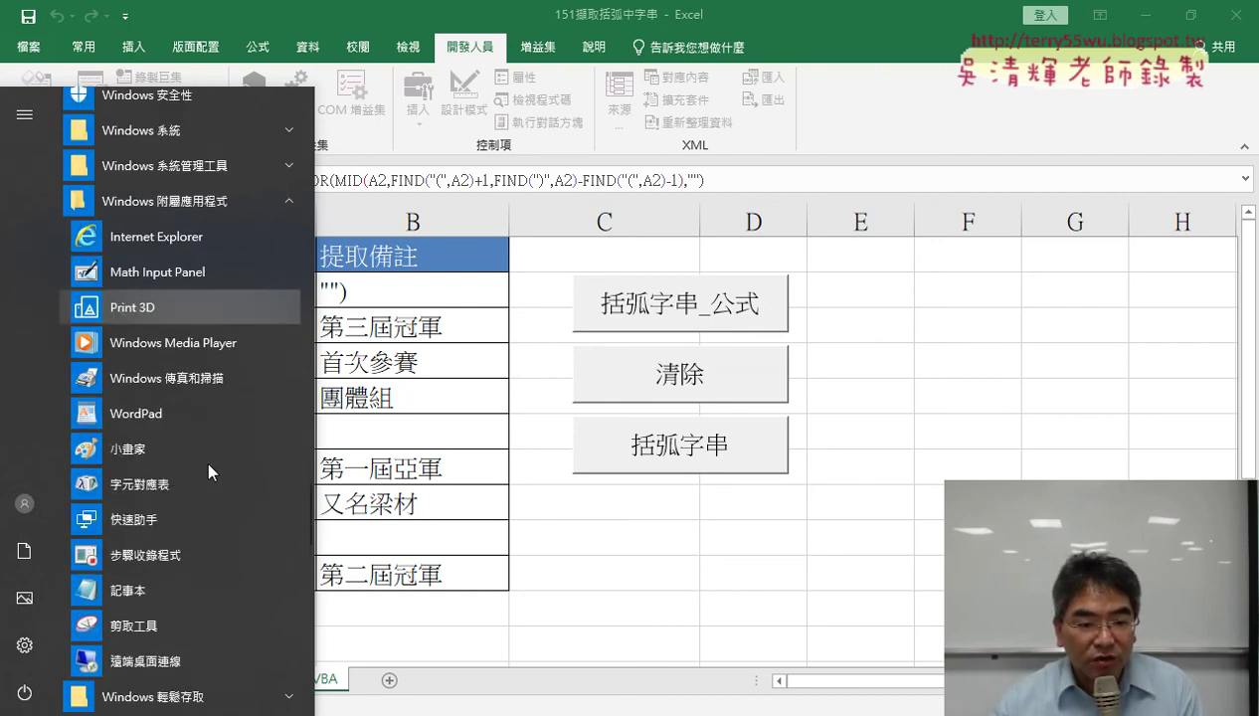
{"action": "scroll", "coordinate": [199, 467], "scroll_direction": "down", "scroll_amount": 1}
{"action": "left_click", "coordinate": [176, 512]}
Step: Paste the formula into Notepad and replace every " with "" using 全部取代
{"action": "right_click", "coordinate": [642, 320]}
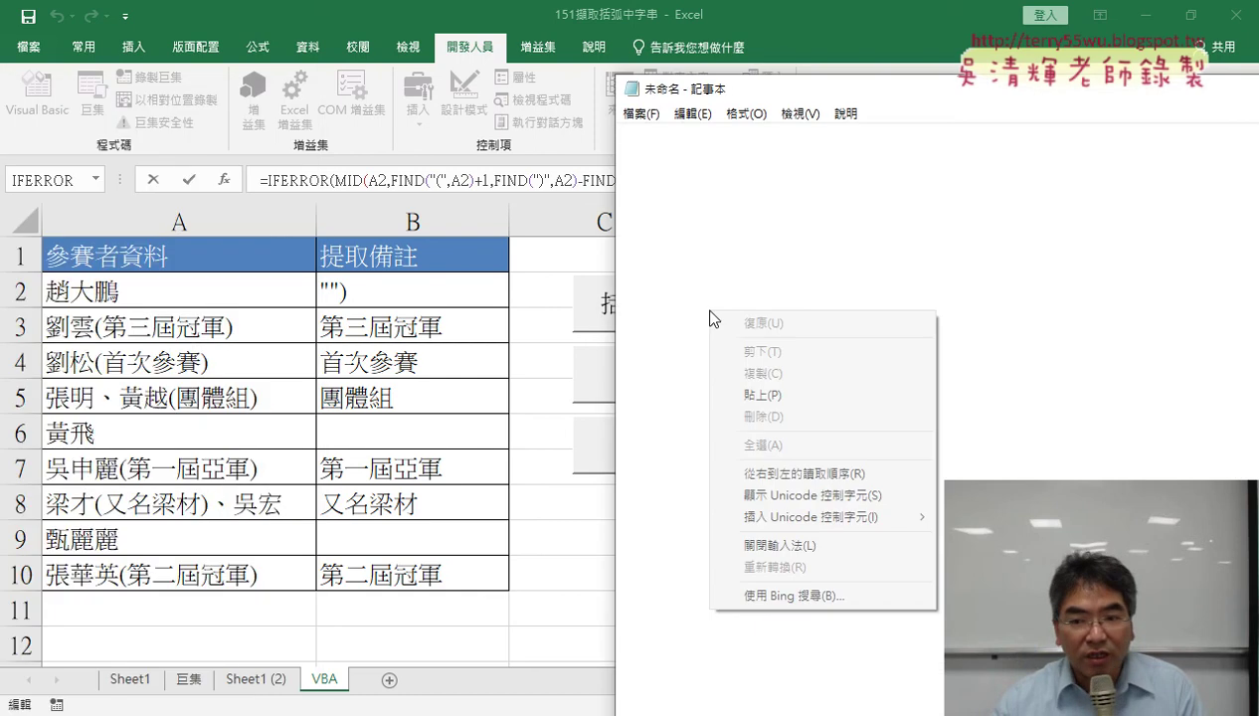
{"action": "left_click", "coordinate": [756, 391]}
{"action": "left_click", "coordinate": [714, 112]}
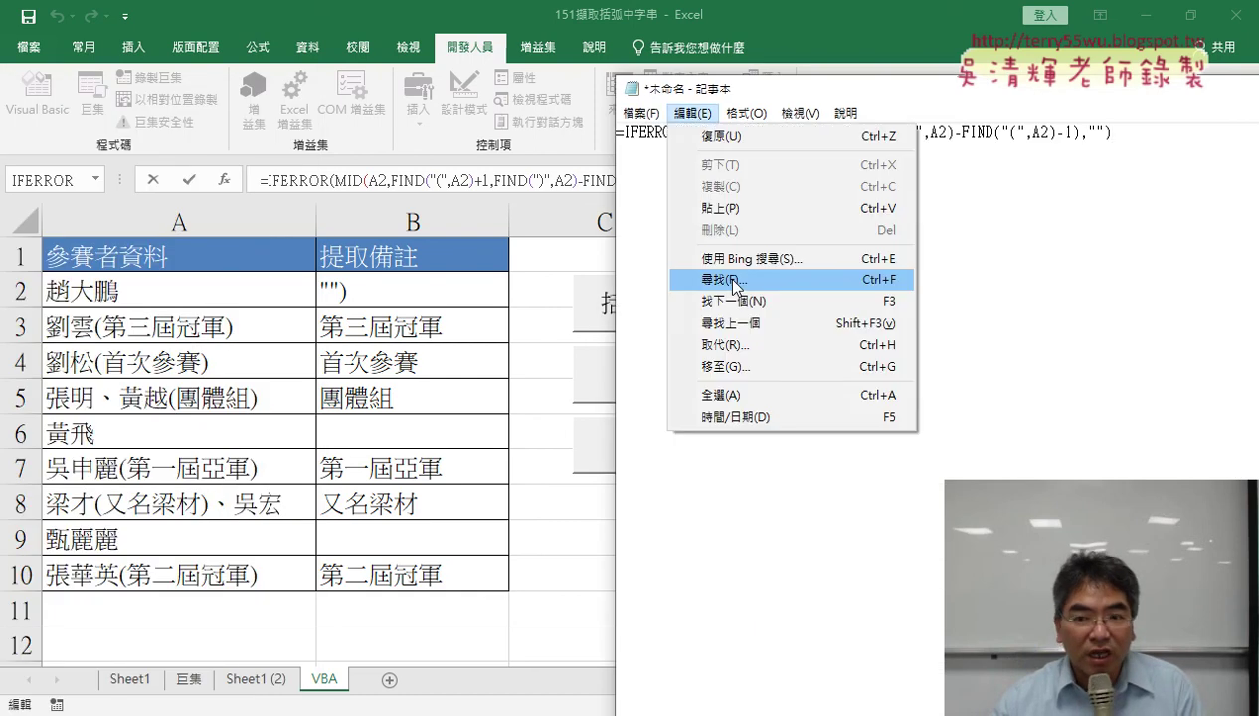
{"action": "left_click", "coordinate": [734, 348]}
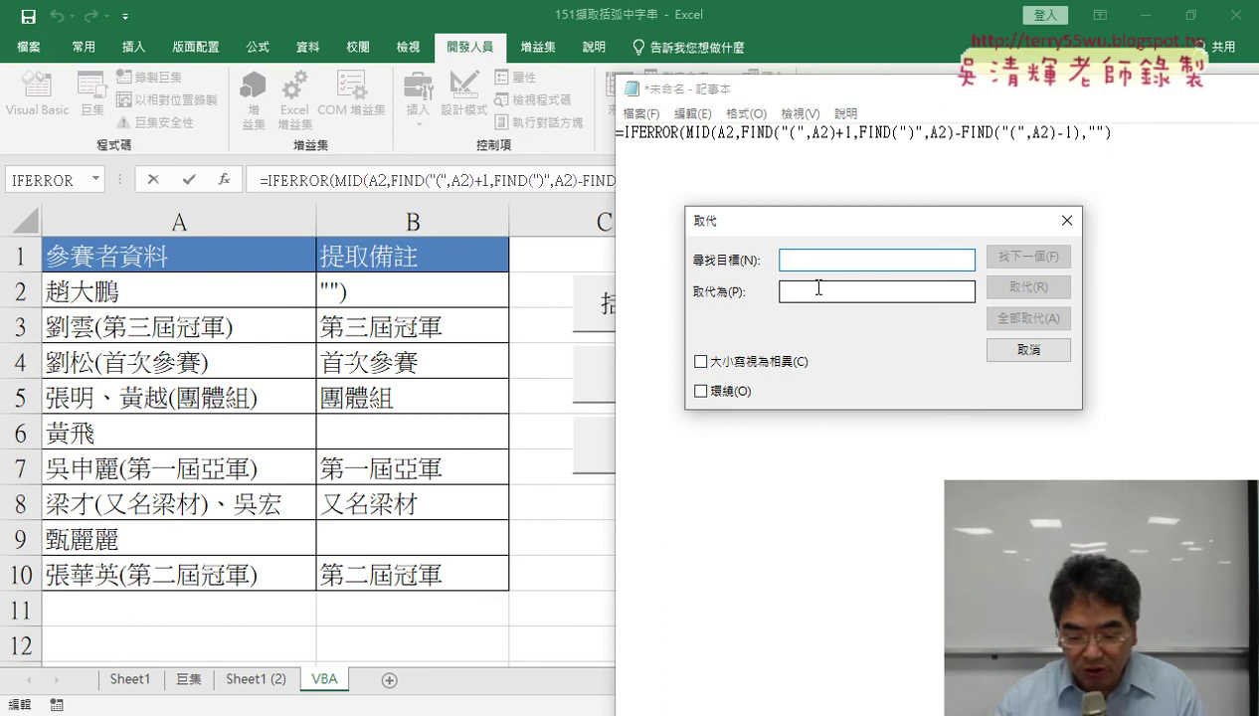
{"action": "type", "text": "\""}
{"action": "left_click", "coordinate": [876, 292]}
{"action": "type", "text": "\"\""}
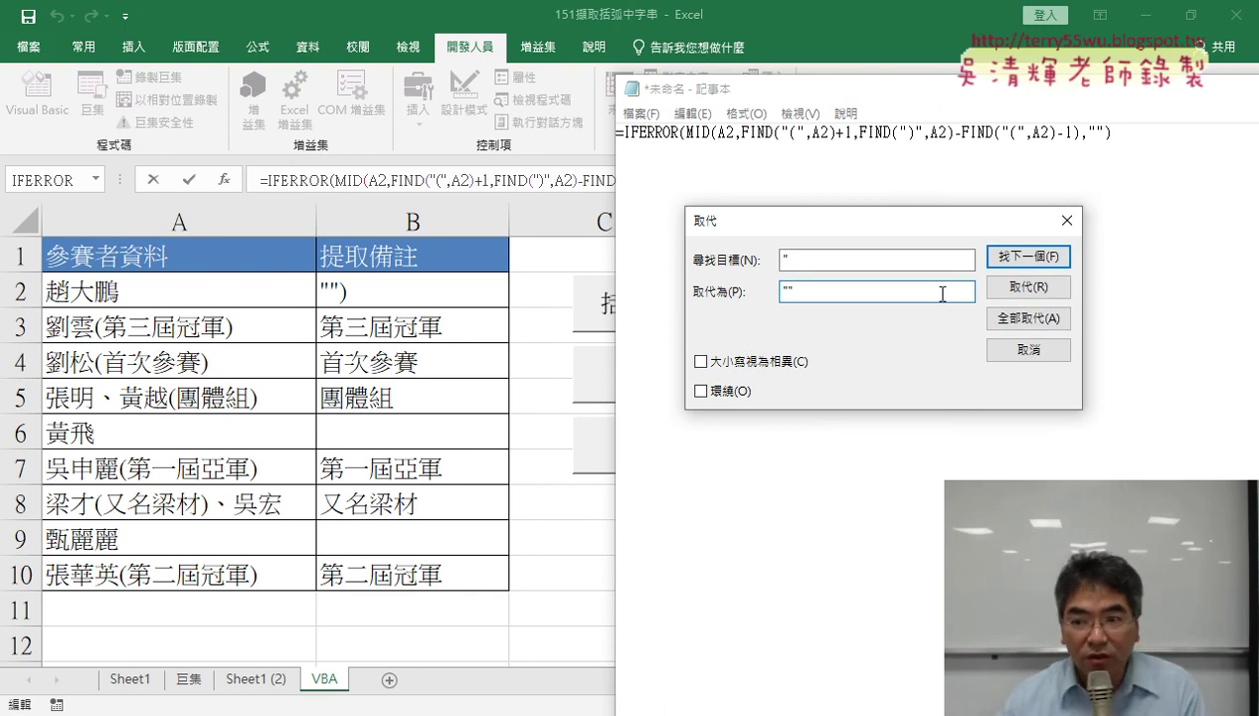
{"action": "left_click", "coordinate": [1029, 319]}
{"action": "left_click", "coordinate": [1024, 349]}
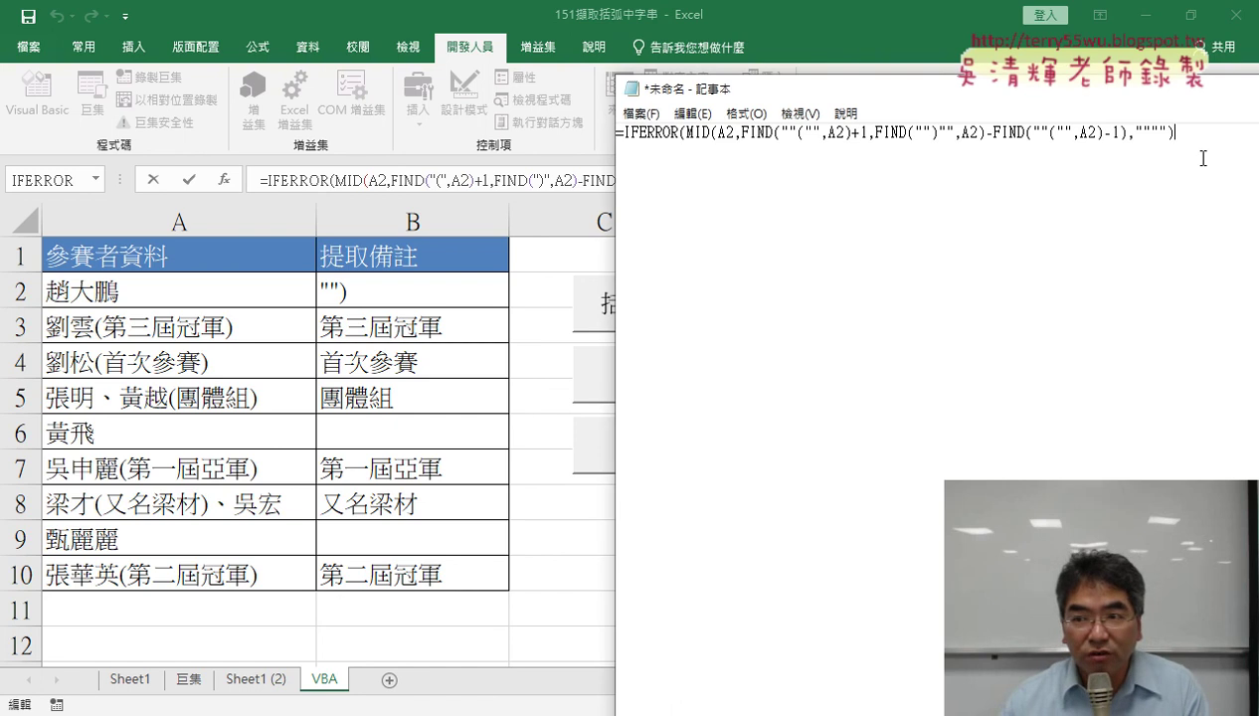
Step: Copy the whole converted formula and return to the Excel workbook
{"action": "key", "text": "ctrl+a"}
{"action": "right_click", "coordinate": [774, 151]}
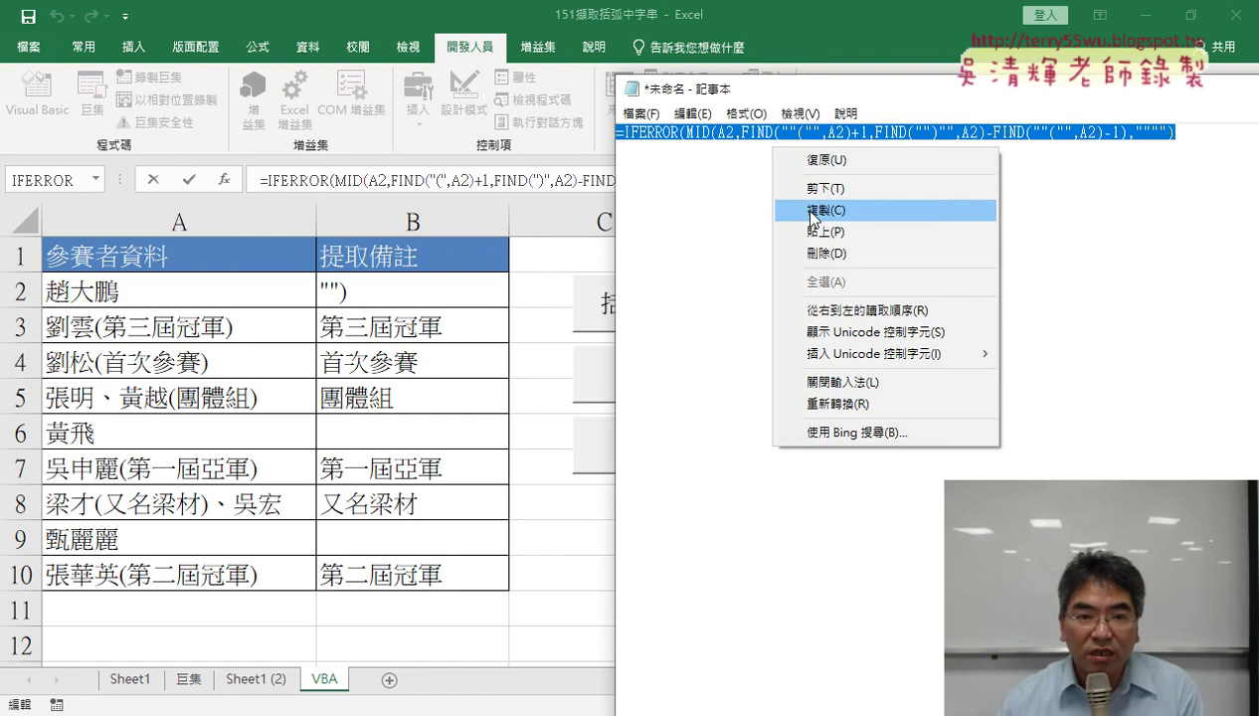
{"action": "left_click", "coordinate": [813, 213]}
{"action": "left_click", "coordinate": [224, 135]}
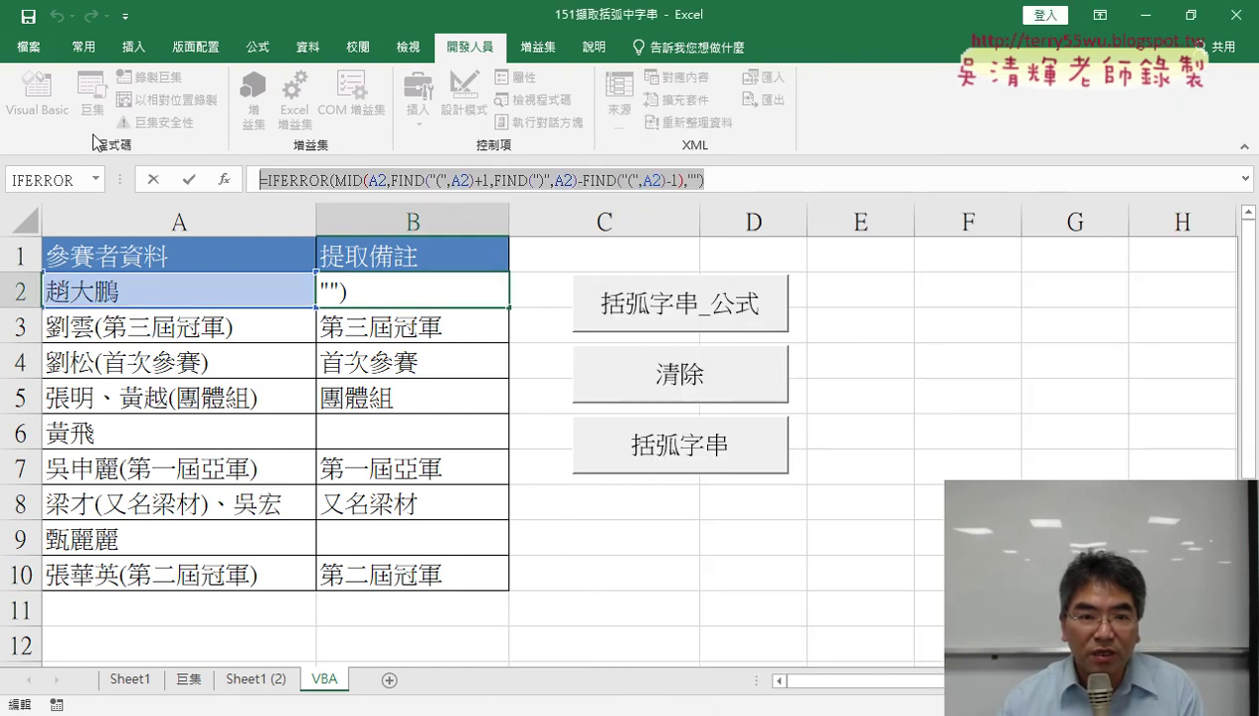
Step: Paste the converted formula into the macro's Cells line and run the macro
{"action": "left_click", "coordinate": [153, 180]}
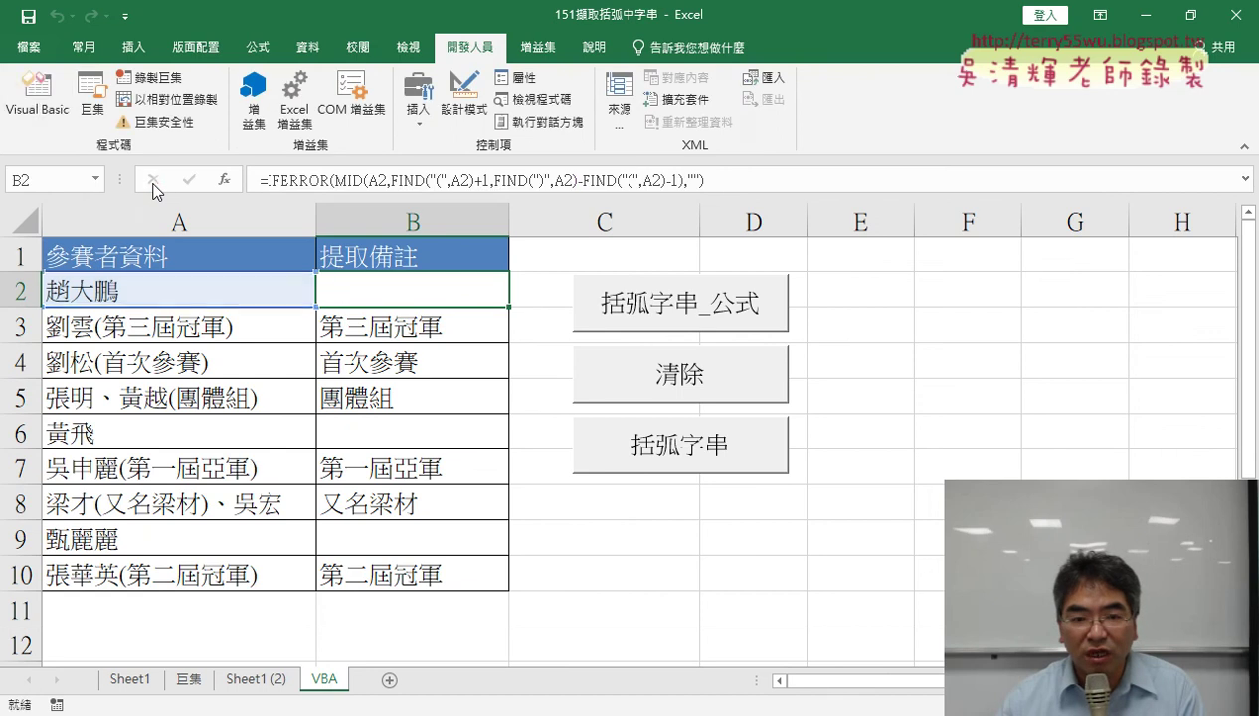
{"action": "left_click", "coordinate": [62, 114]}
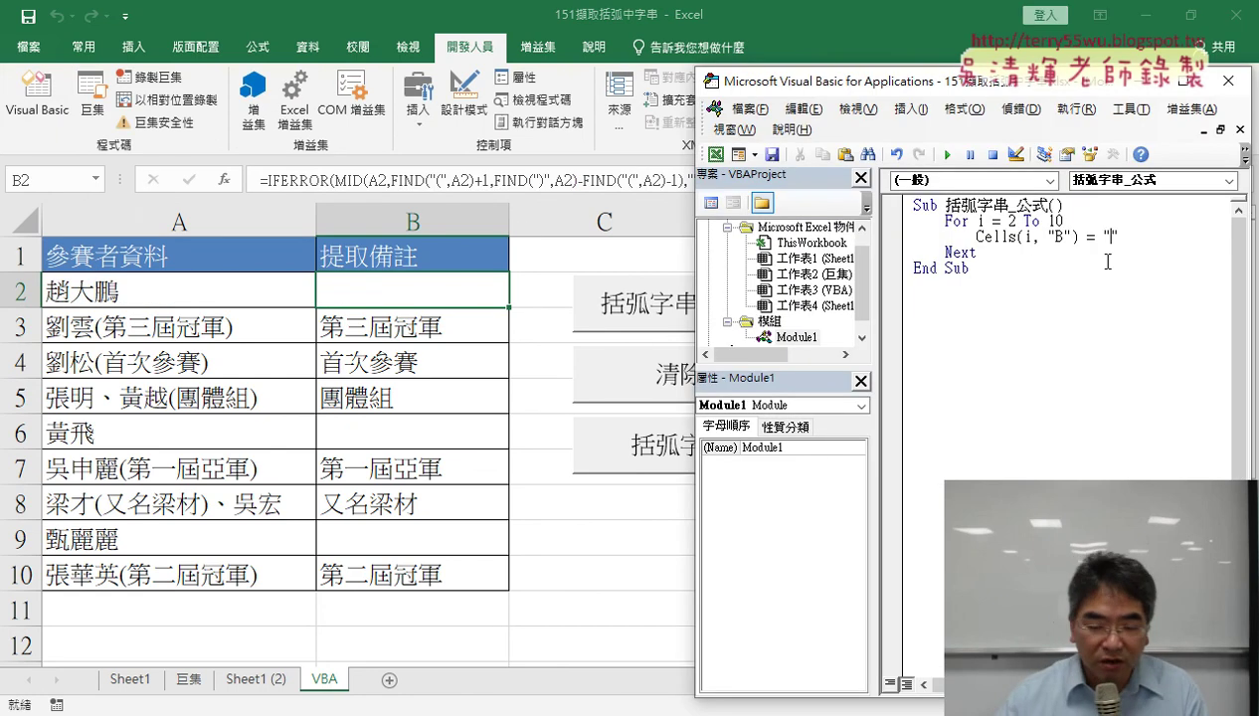
{"action": "mouse_move", "coordinate": [992, 90]}
{"action": "left_mouse_down"}
{"action": "mouse_move", "coordinate": [690, 67]}
{"action": "mouse_move", "coordinate": [303, 77]}
{"action": "left_mouse_up"}
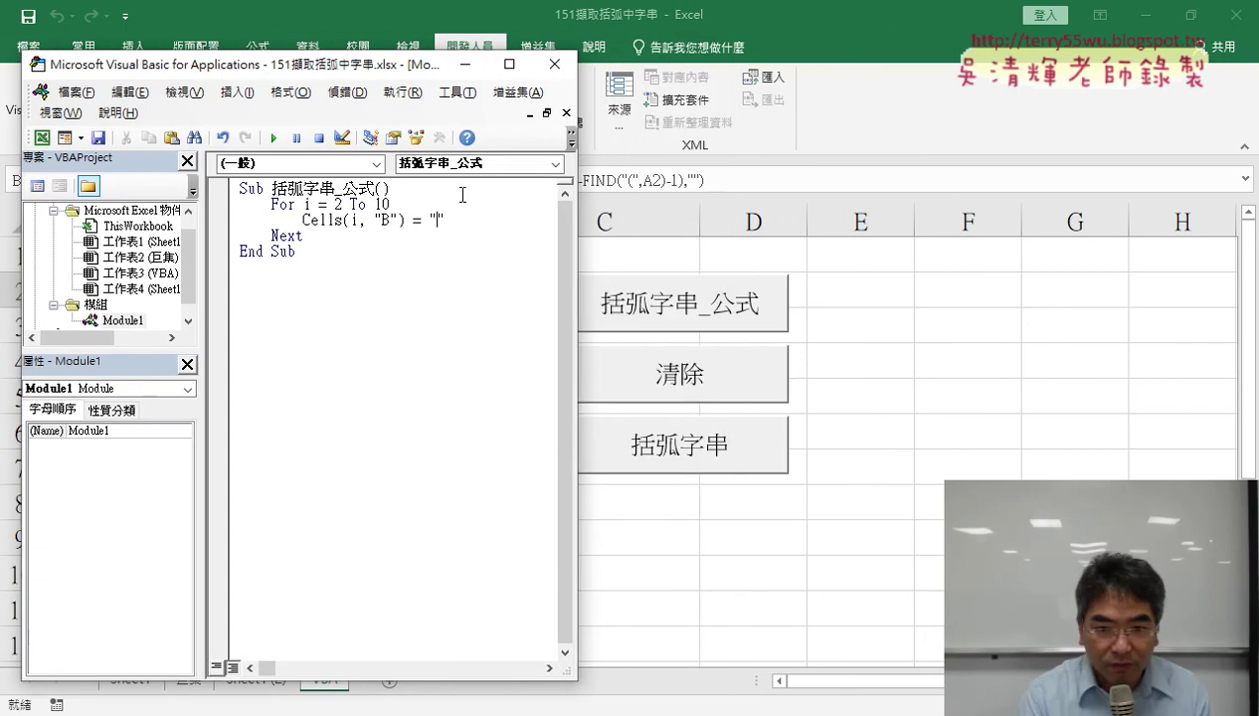
{"action": "key", "text": "ctrl+v"}
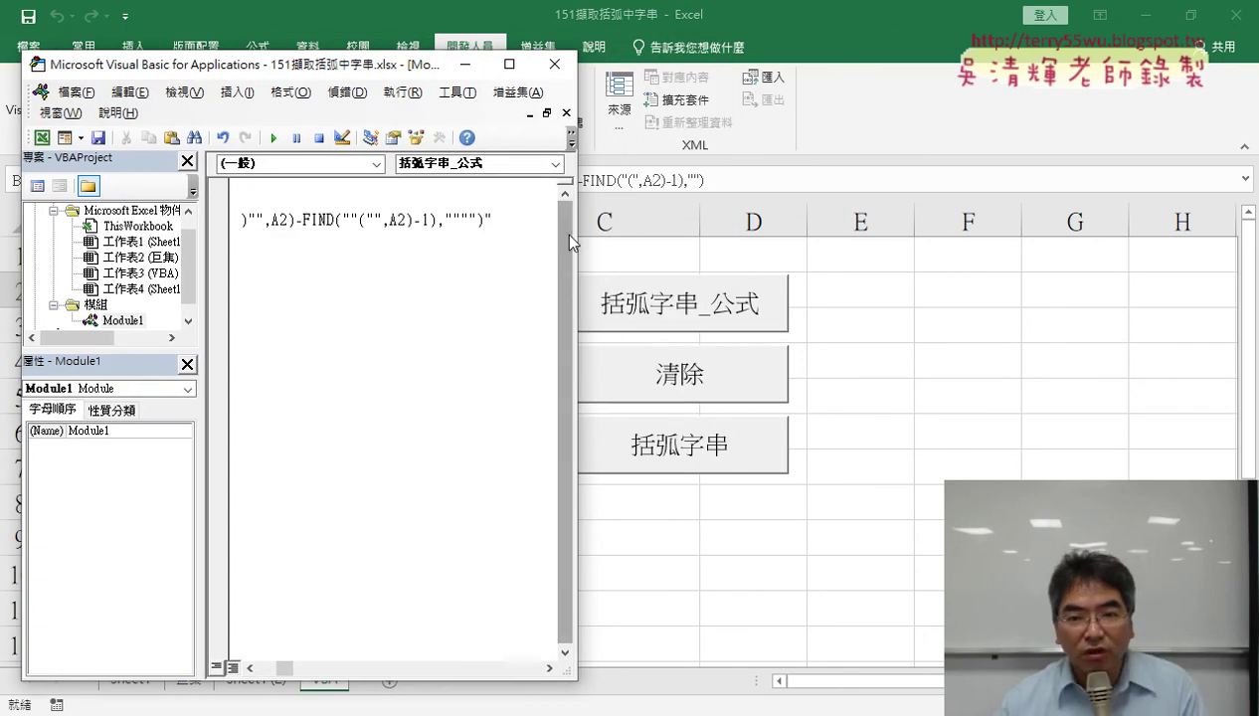
{"action": "left_click_drag", "start_coordinate": [396, 80], "coordinate": [1085, 77]}
{"action": "left_click_drag", "start_coordinate": [1014, 239], "coordinate": [994, 217]}
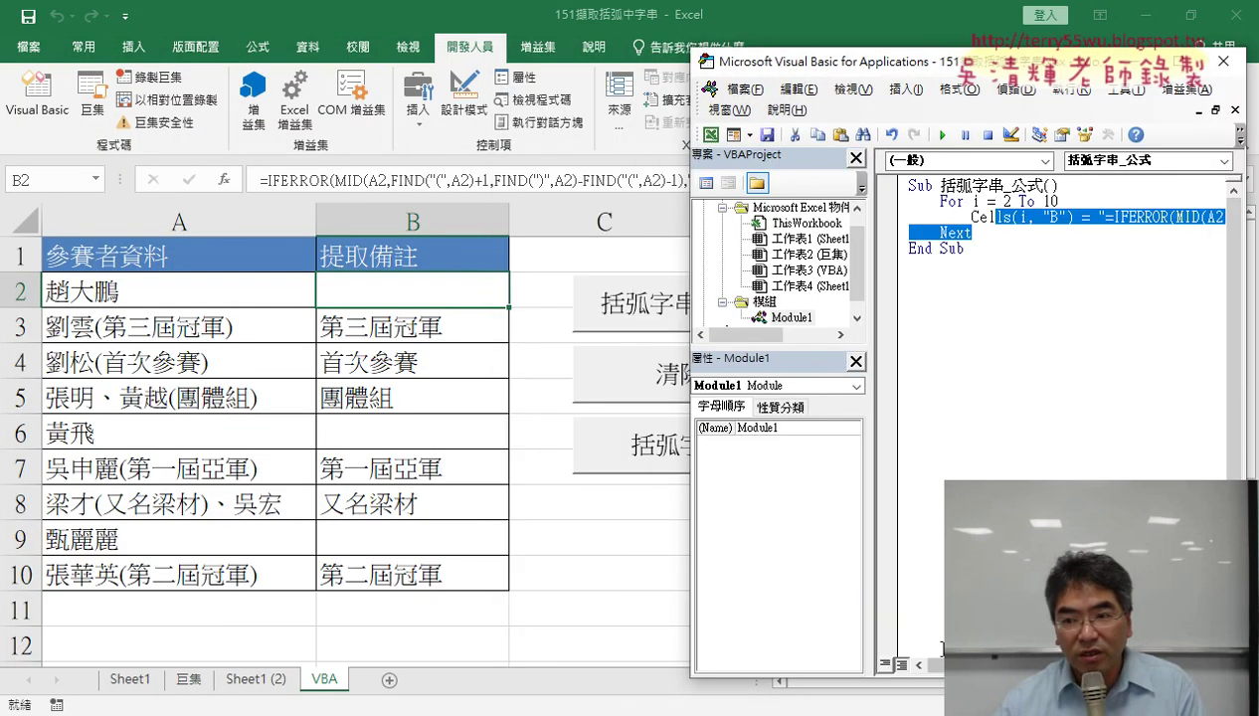
{"action": "left_click", "coordinate": [997, 223]}
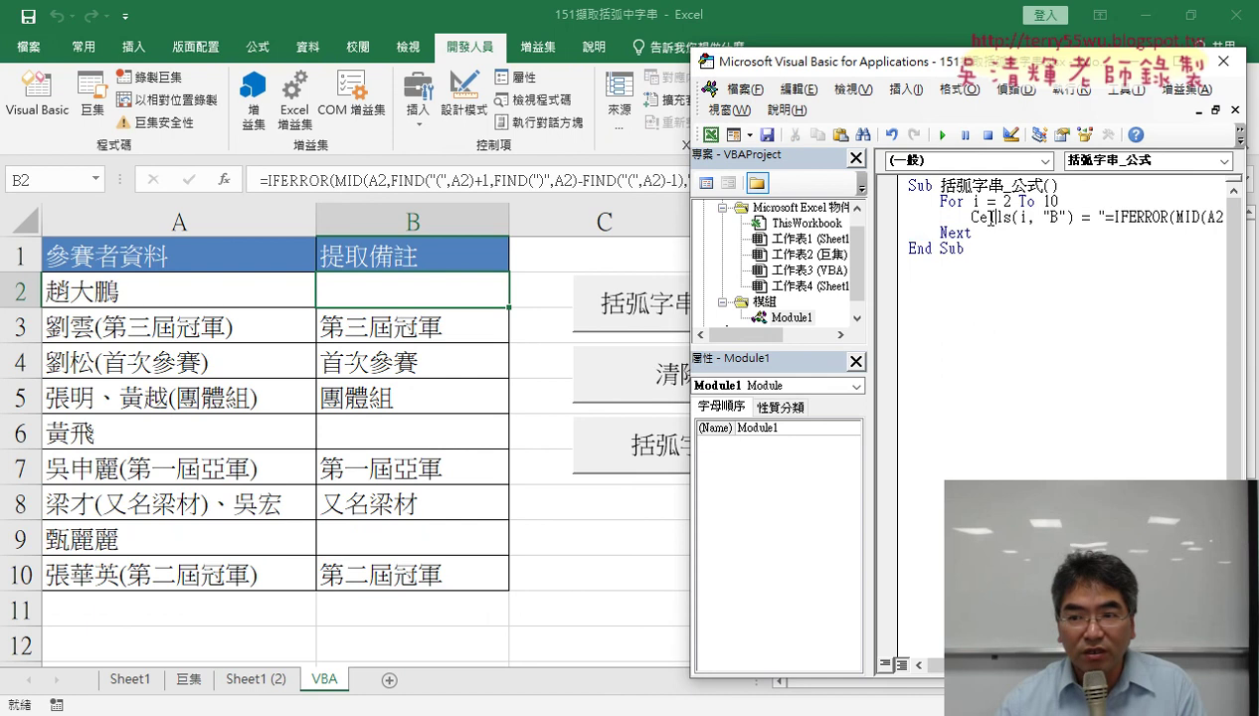
{"action": "left_click", "coordinate": [942, 137]}
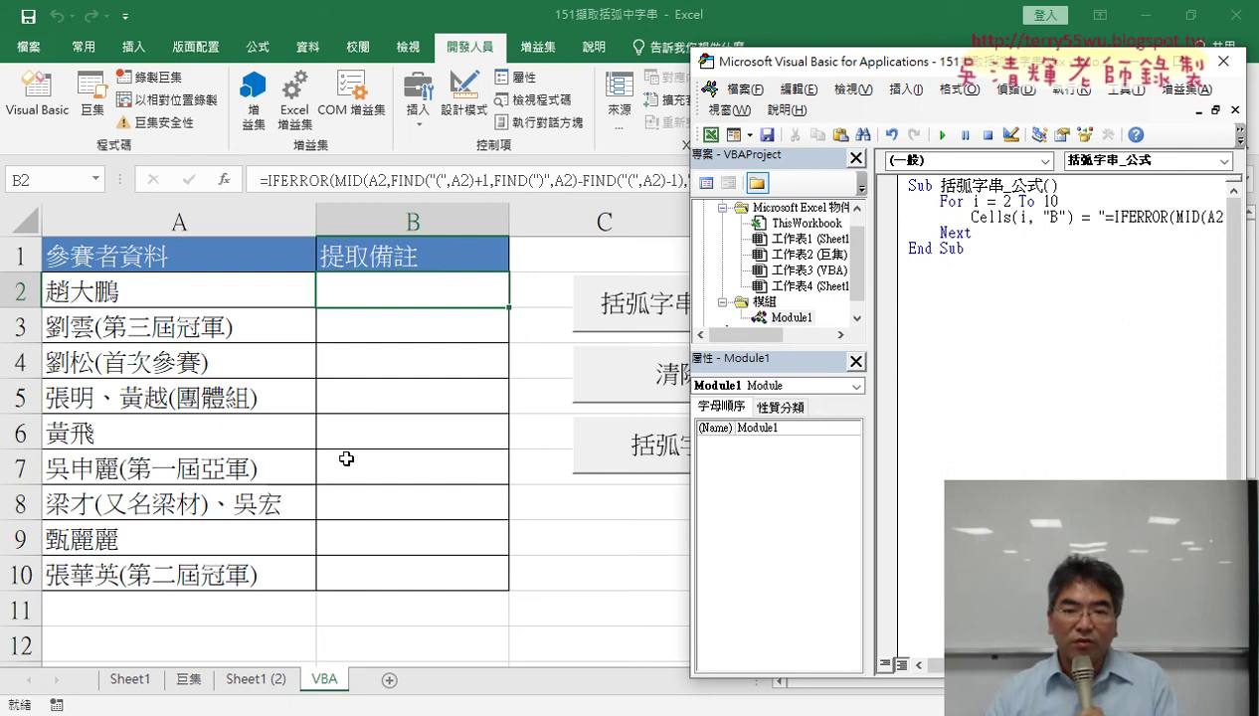
Step: Inspect B2, B3 and B4, confirming each formula still references A2
{"action": "left_click", "coordinate": [391, 289]}
{"action": "left_click", "coordinate": [396, 336]}
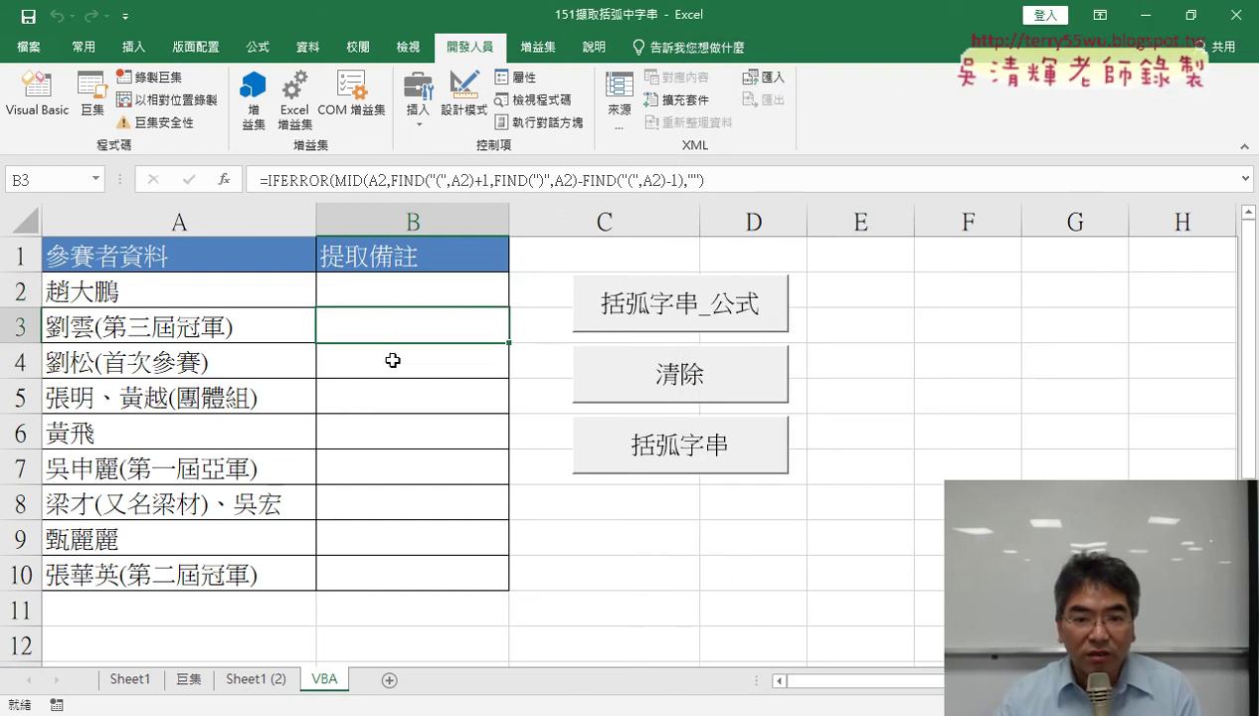
{"action": "left_click", "coordinate": [393, 360]}
{"action": "left_click", "coordinate": [391, 396]}
{"action": "left_click", "coordinate": [402, 286]}
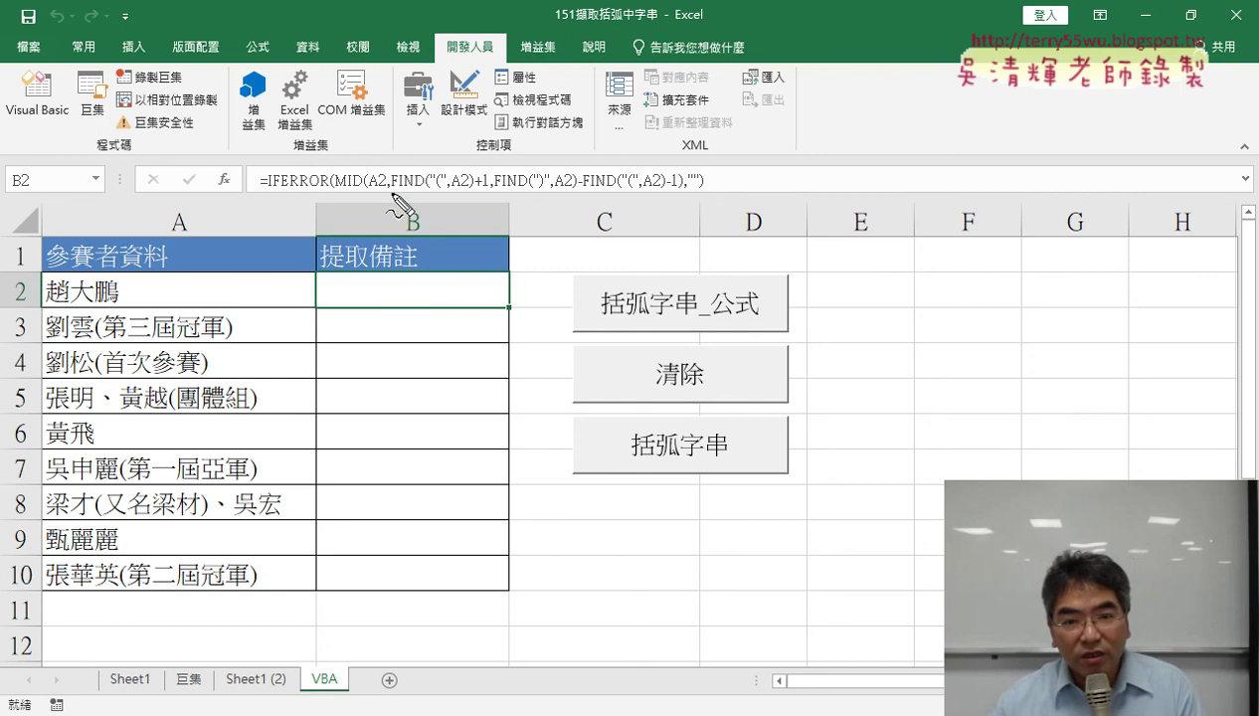
{"action": "left_click_drag", "start_coordinate": [457, 188], "coordinate": [471, 186]}
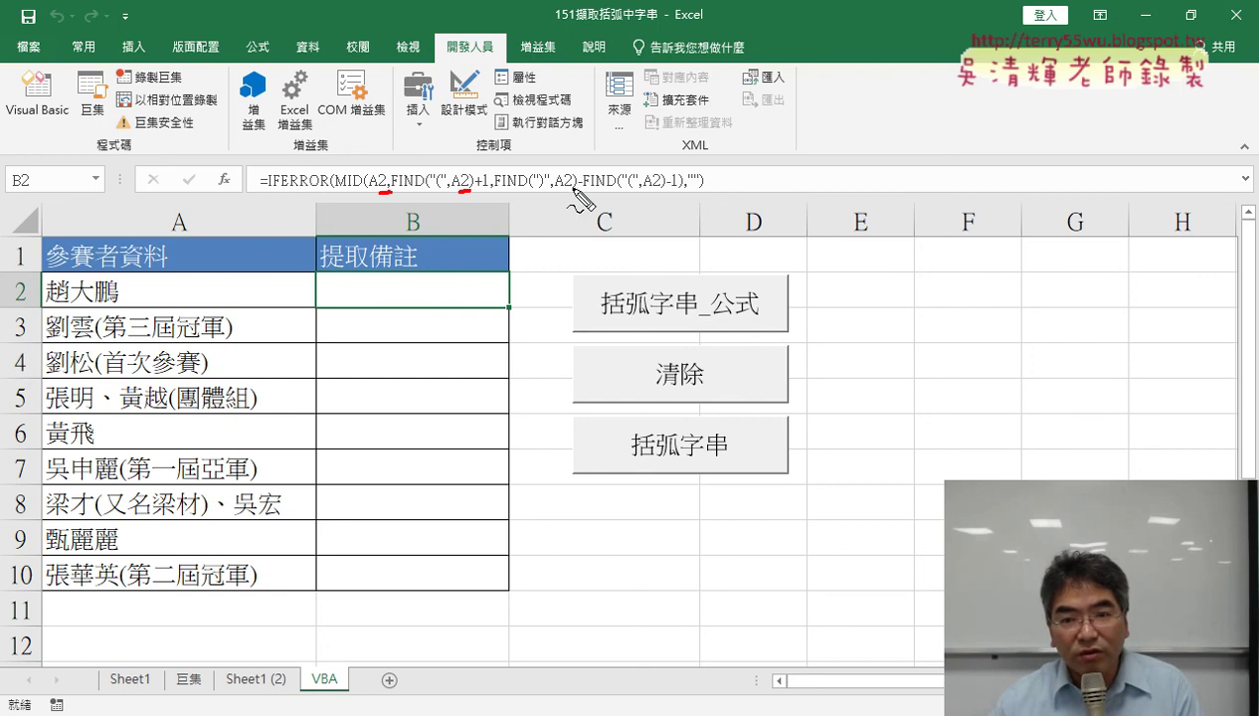
{"action": "left_click_drag", "start_coordinate": [561, 189], "coordinate": [575, 187]}
{"action": "left_click_drag", "start_coordinate": [668, 188], "coordinate": [653, 188]}
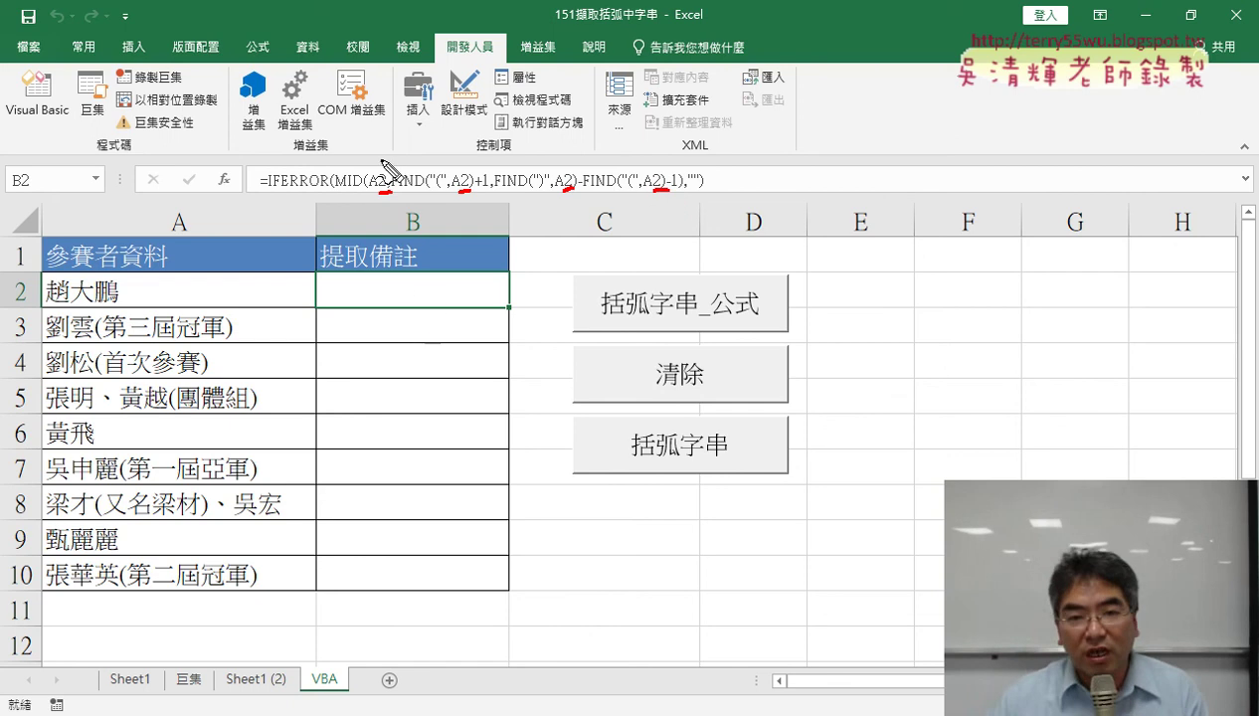
{"action": "left_click_drag", "start_coordinate": [402, 338], "coordinate": [398, 341]}
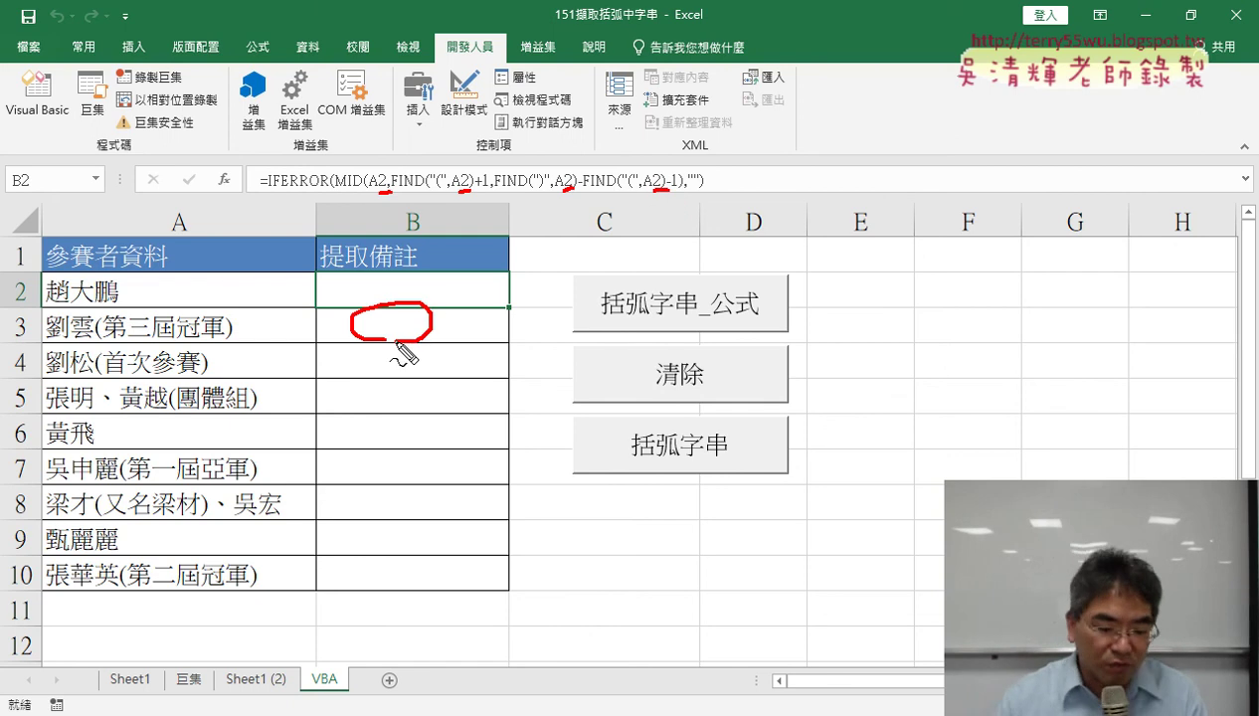
{"action": "key", "text": "Escape"}
{"action": "left_click", "coordinate": [398, 331]}
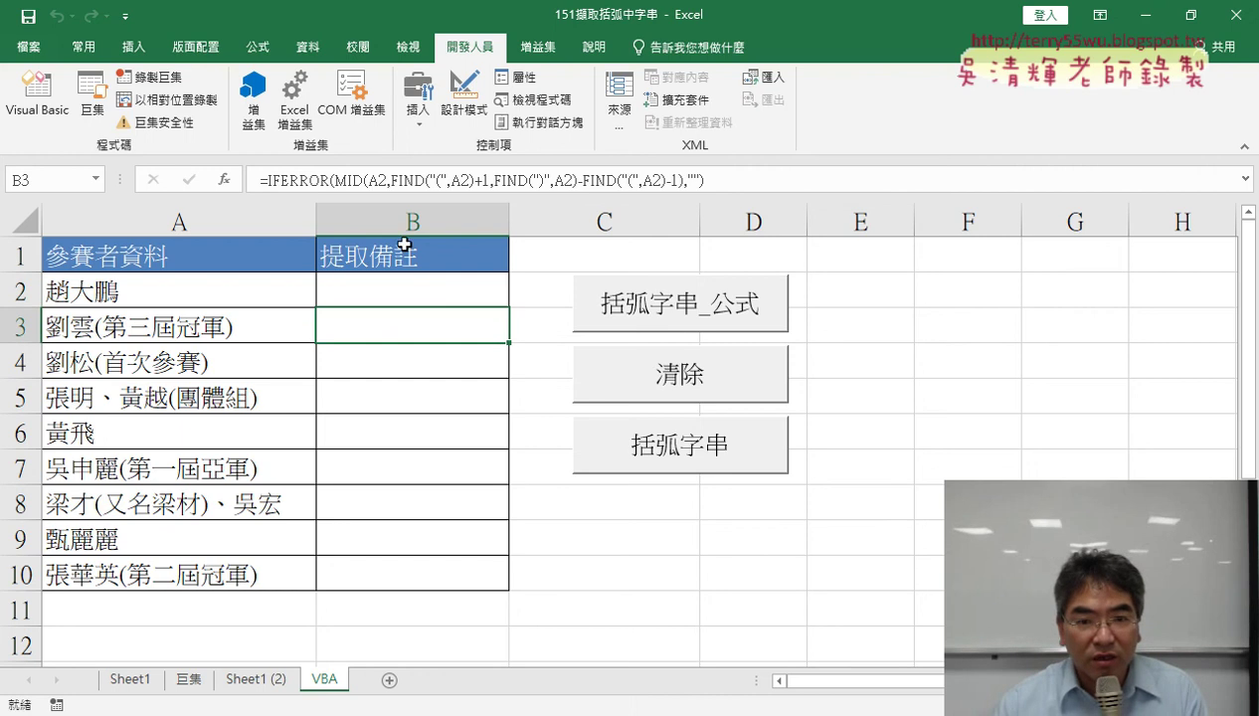
{"action": "left_click", "coordinate": [402, 367]}
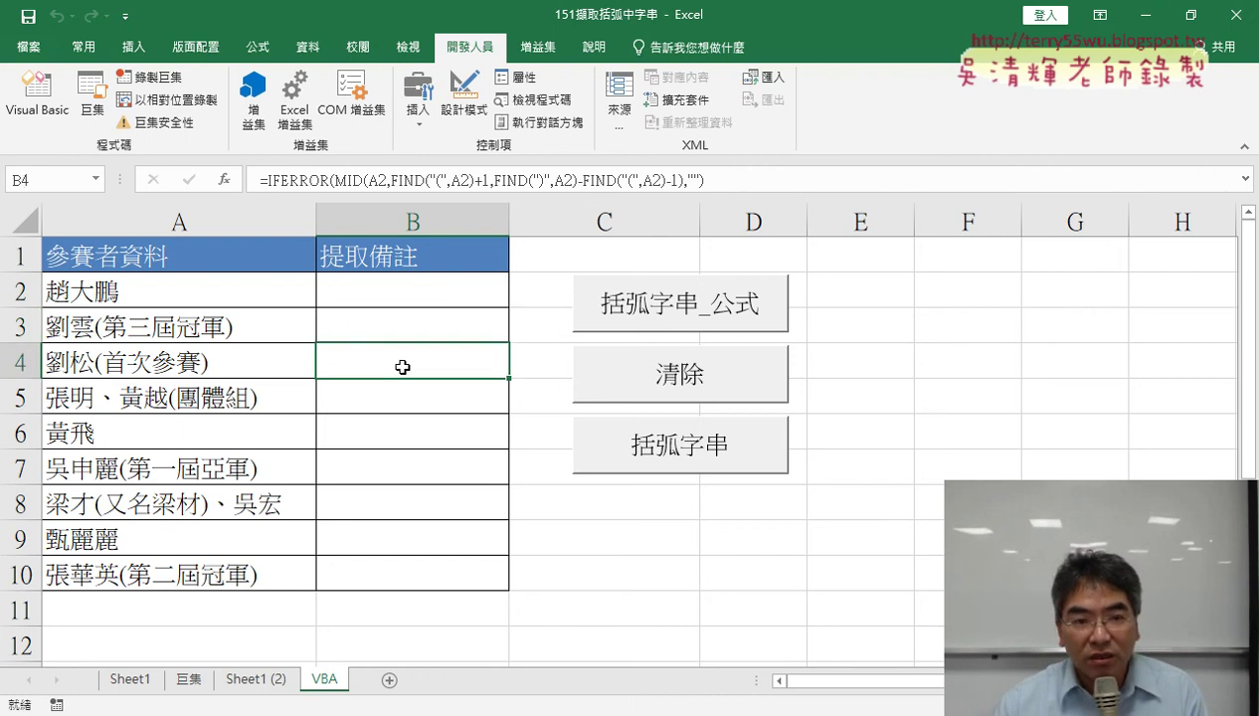
Step: Widen the code editor and replace the 2 in MID(A2 with " & i & "
{"action": "left_click", "coordinate": [35, 96]}
{"action": "left_click_drag", "start_coordinate": [940, 74], "coordinate": [436, 82]}
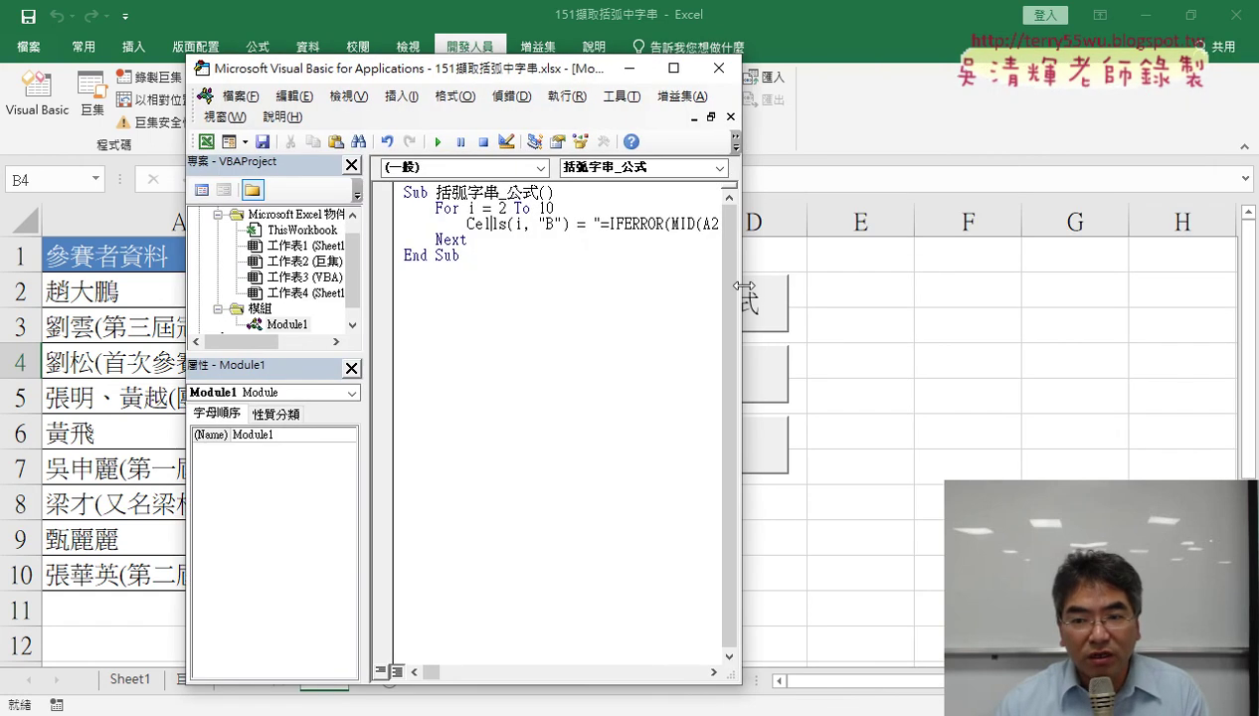
{"action": "left_click_drag", "start_coordinate": [744, 287], "coordinate": [1184, 286]}
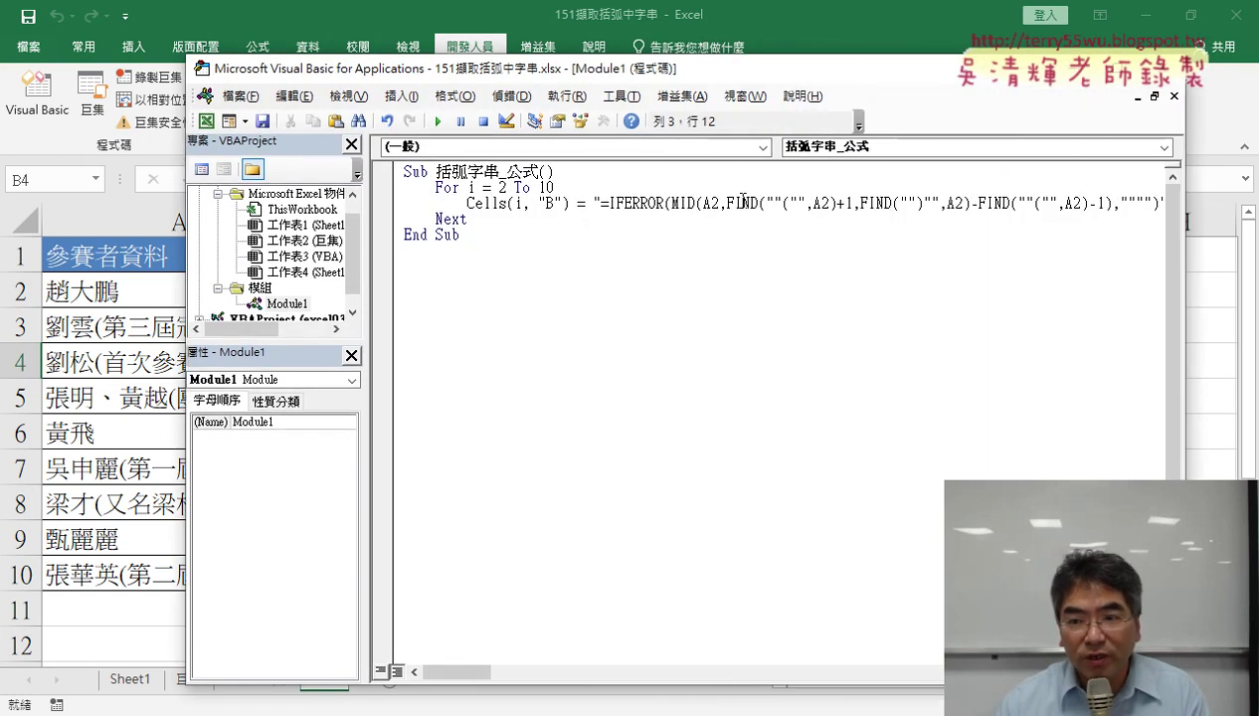
{"action": "left_click_drag", "start_coordinate": [718, 203], "coordinate": [709, 203]}
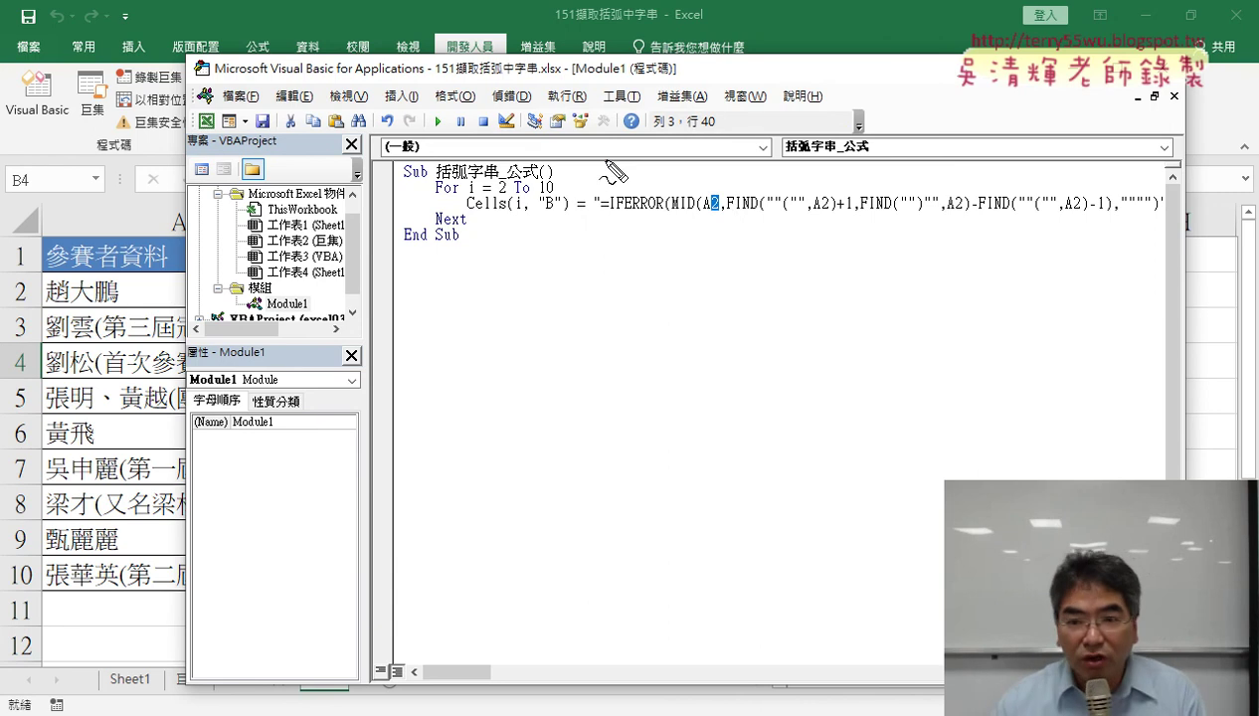
{"action": "left_click_drag", "start_coordinate": [583, 177], "coordinate": [594, 195]}
{"action": "mouse_move", "coordinate": [1198, 167]}
{"action": "left_mouse_down"}
{"action": "mouse_move", "coordinate": [1194, 185]}
{"action": "mouse_move", "coordinate": [1214, 185]}
{"action": "left_mouse_up"}
{"action": "mouse_move", "coordinate": [498, 197]}
{"action": "left_mouse_down"}
{"action": "mouse_move", "coordinate": [715, 187]}
{"action": "mouse_move", "coordinate": [730, 169]}
{"action": "left_mouse_up"}
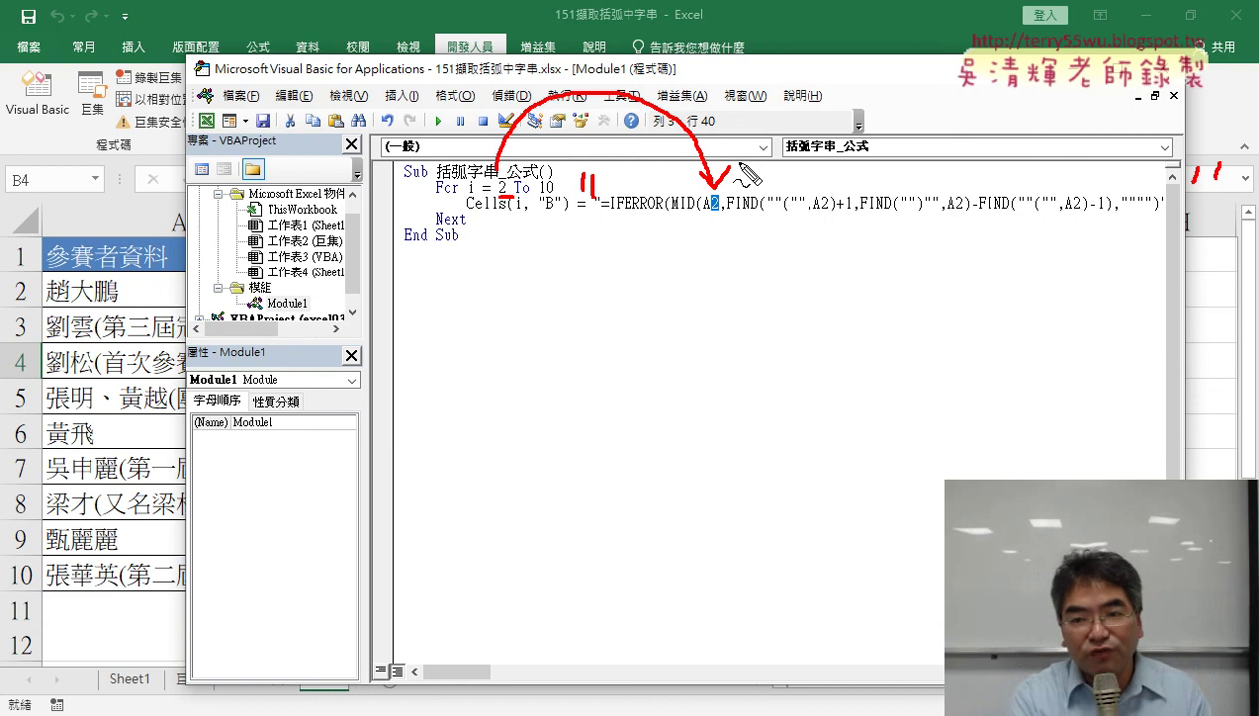
{"action": "key", "text": "Escape"}
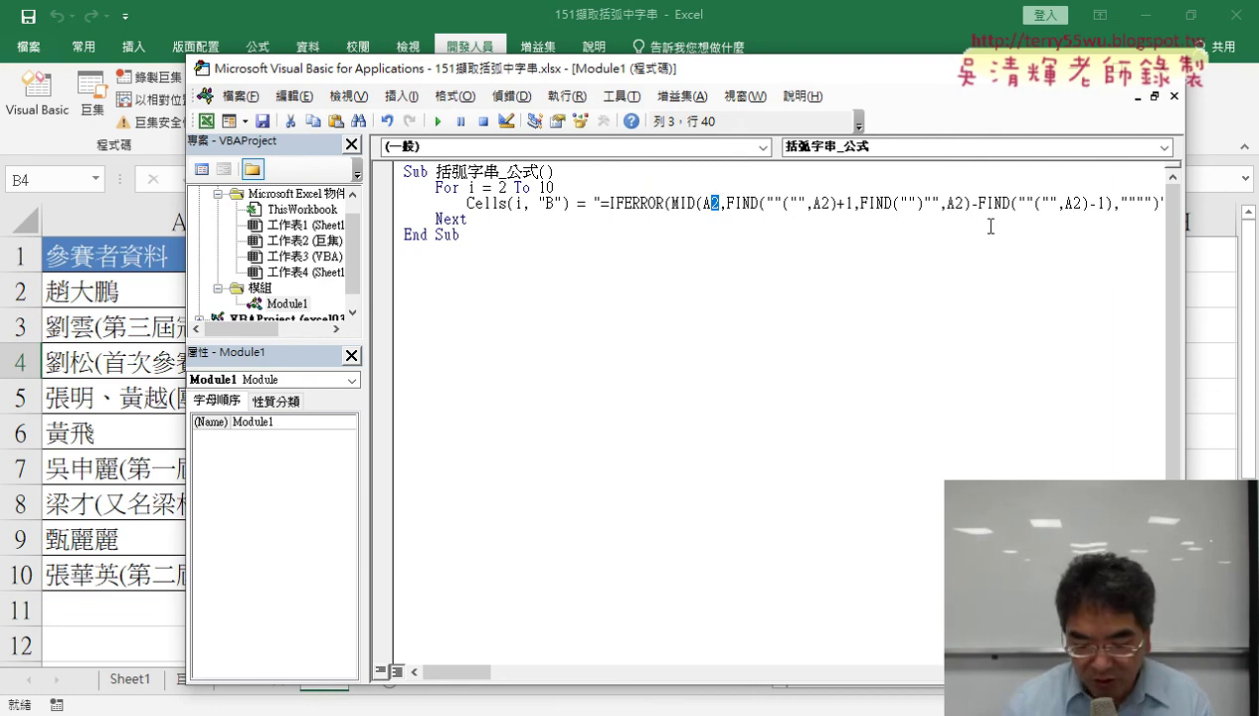
{"action": "type", "text": "\"\""}
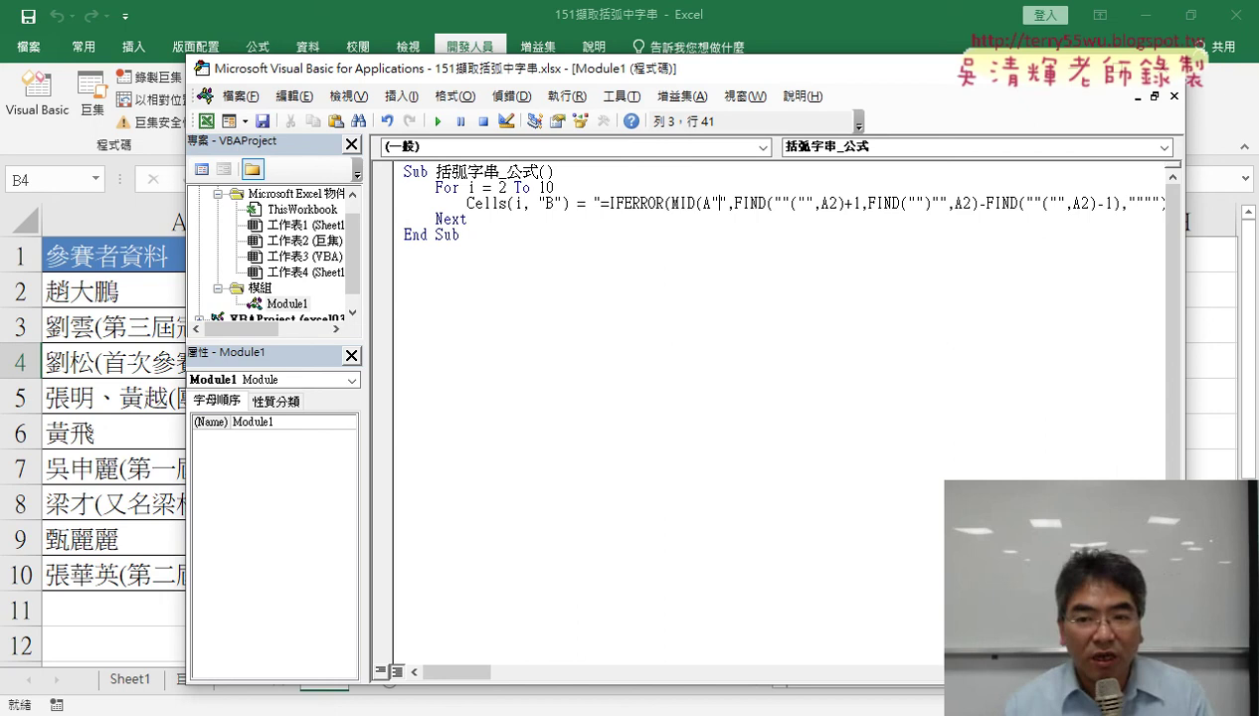
{"action": "type", "text": "&"}
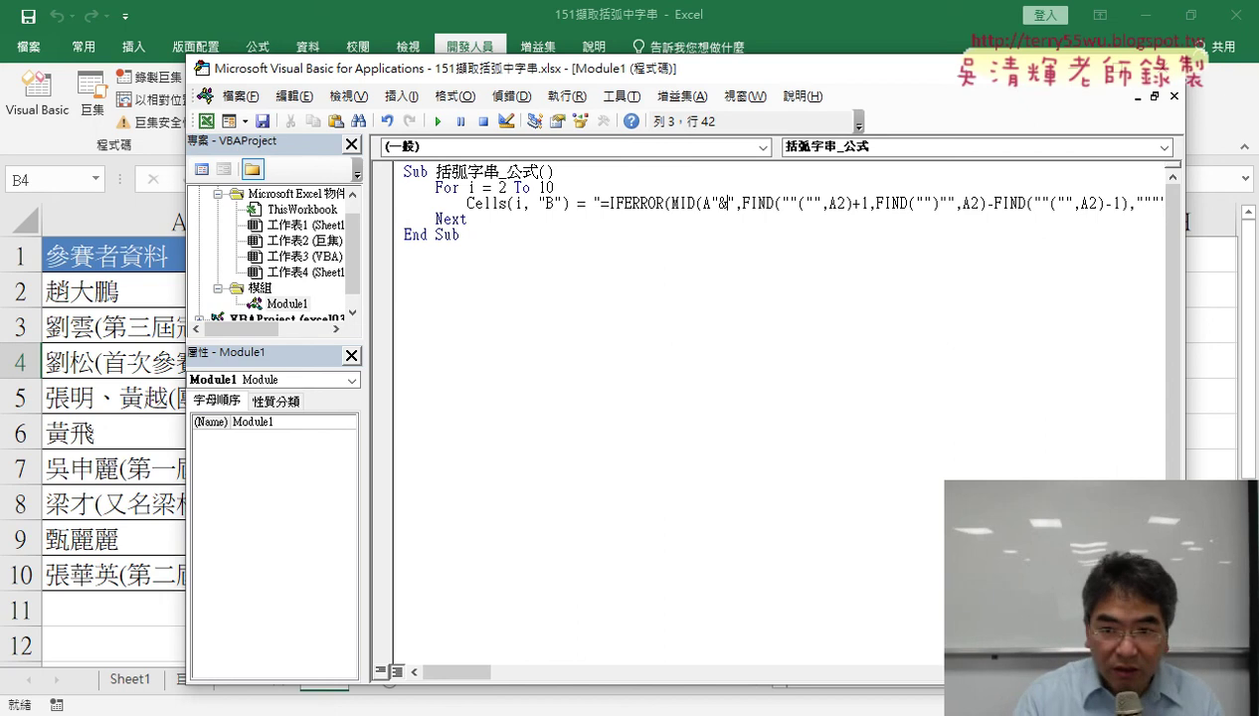
{"action": "type", "text": "&"}
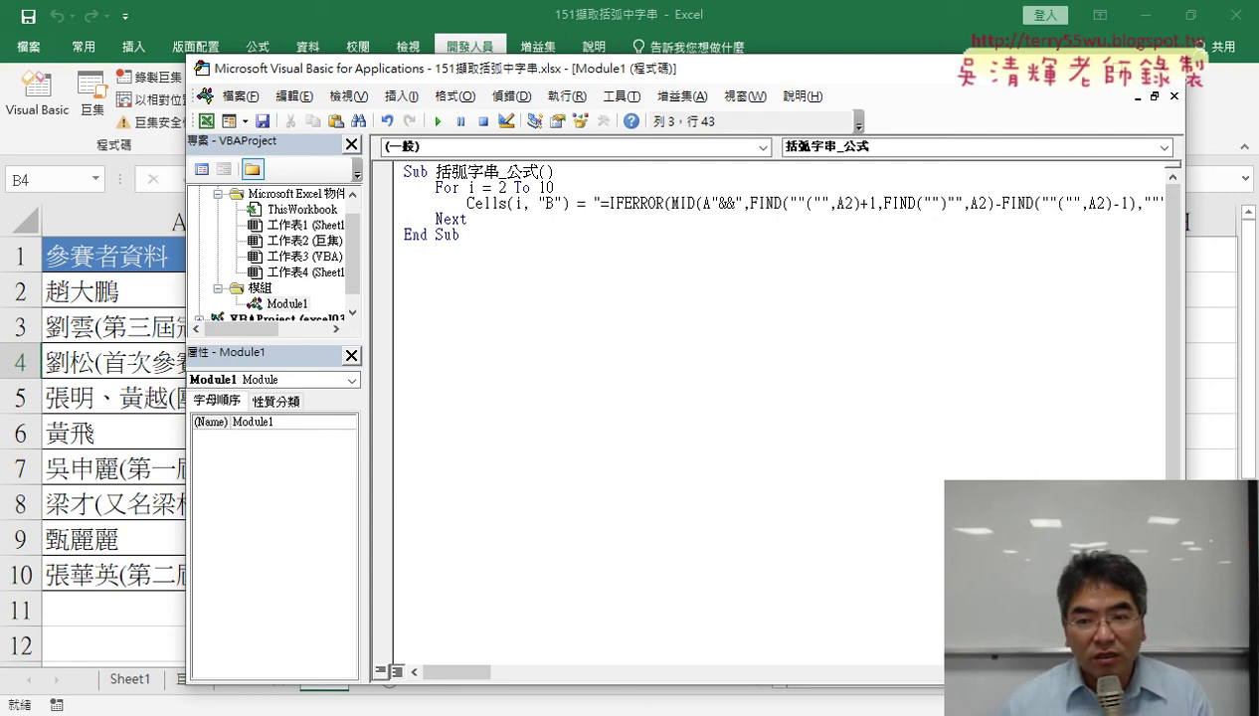
{"action": "type", "text": "i"}
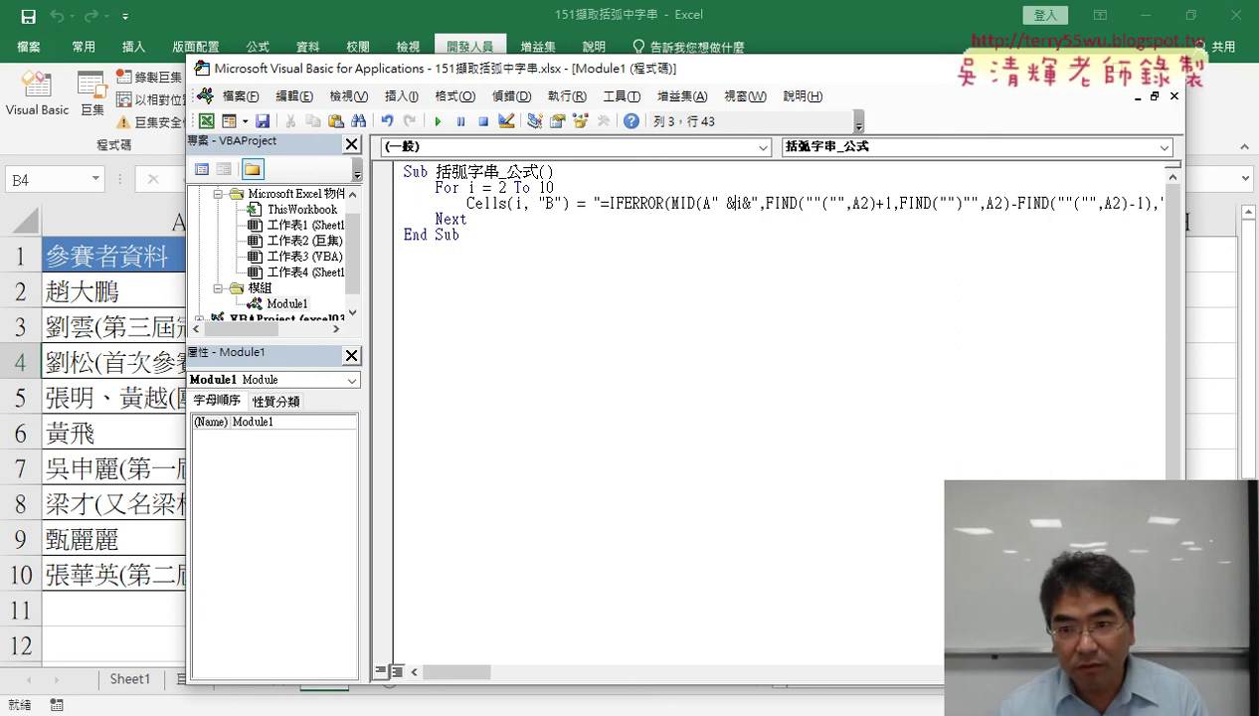
{"action": "key", "text": "Right"}
{"action": "key", "text": "Right"}
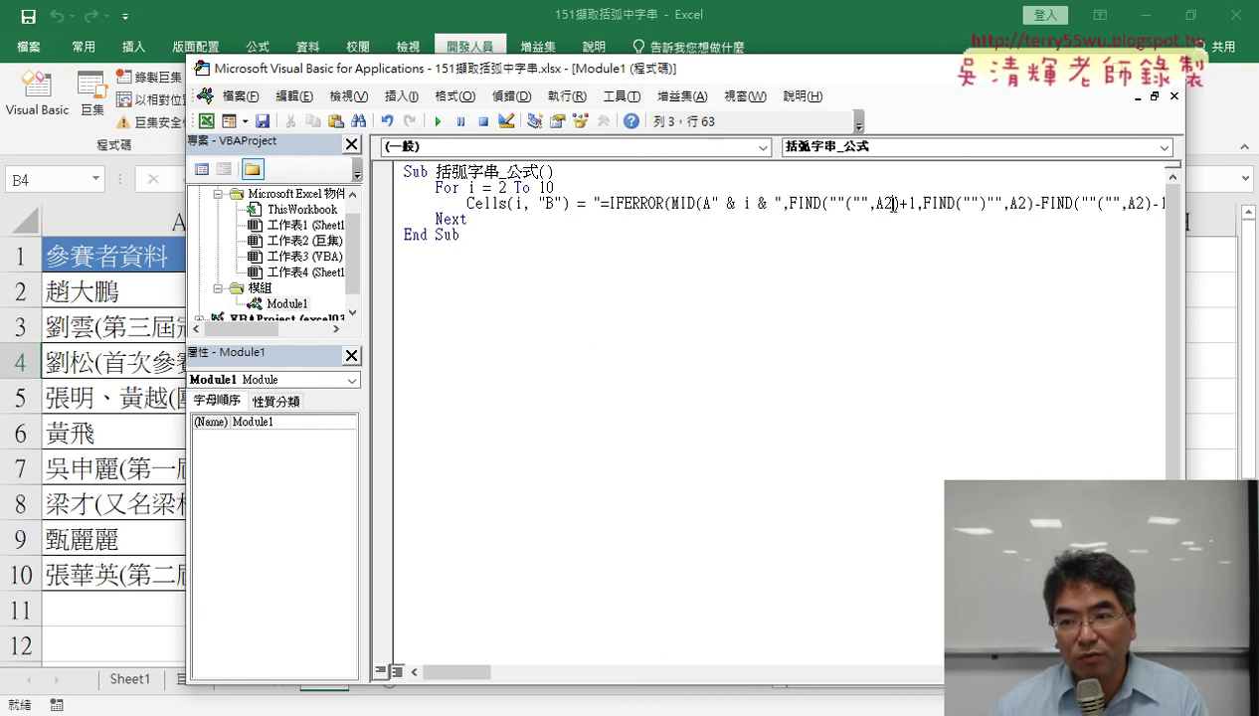
{"action": "type", "text": "\""}
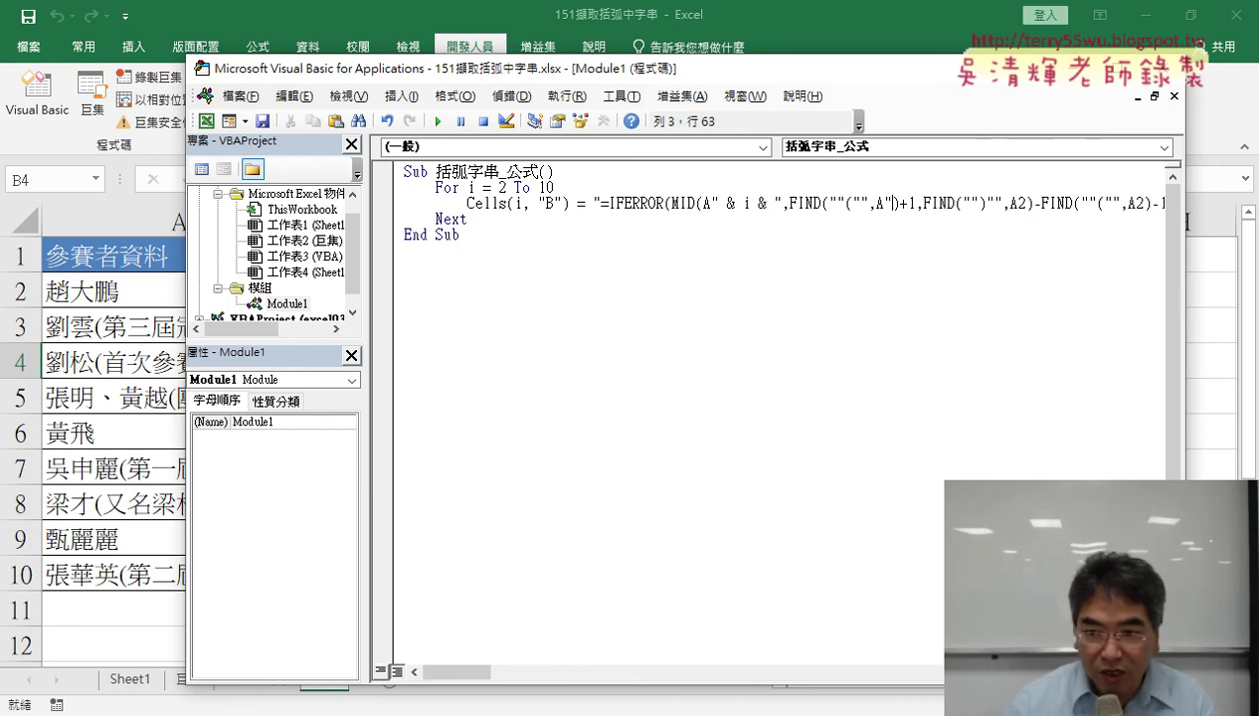
{"action": "type", "text": "\""}
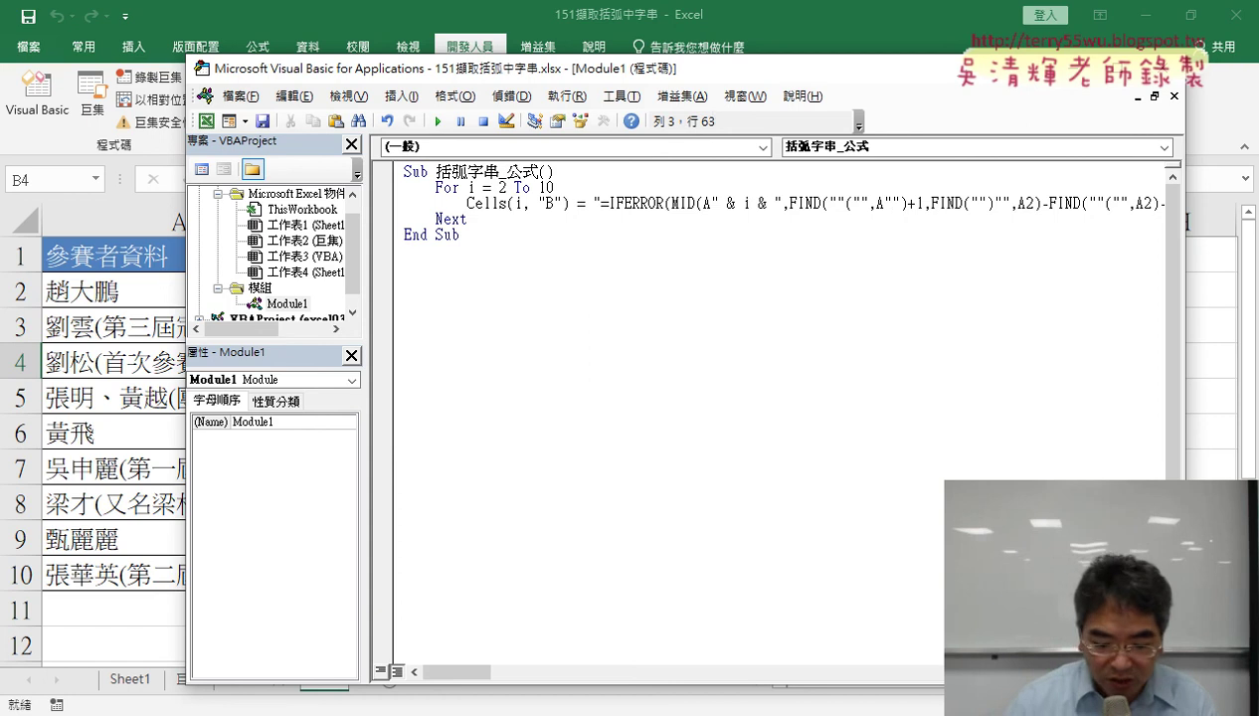
{"action": "type", "text": "&"}
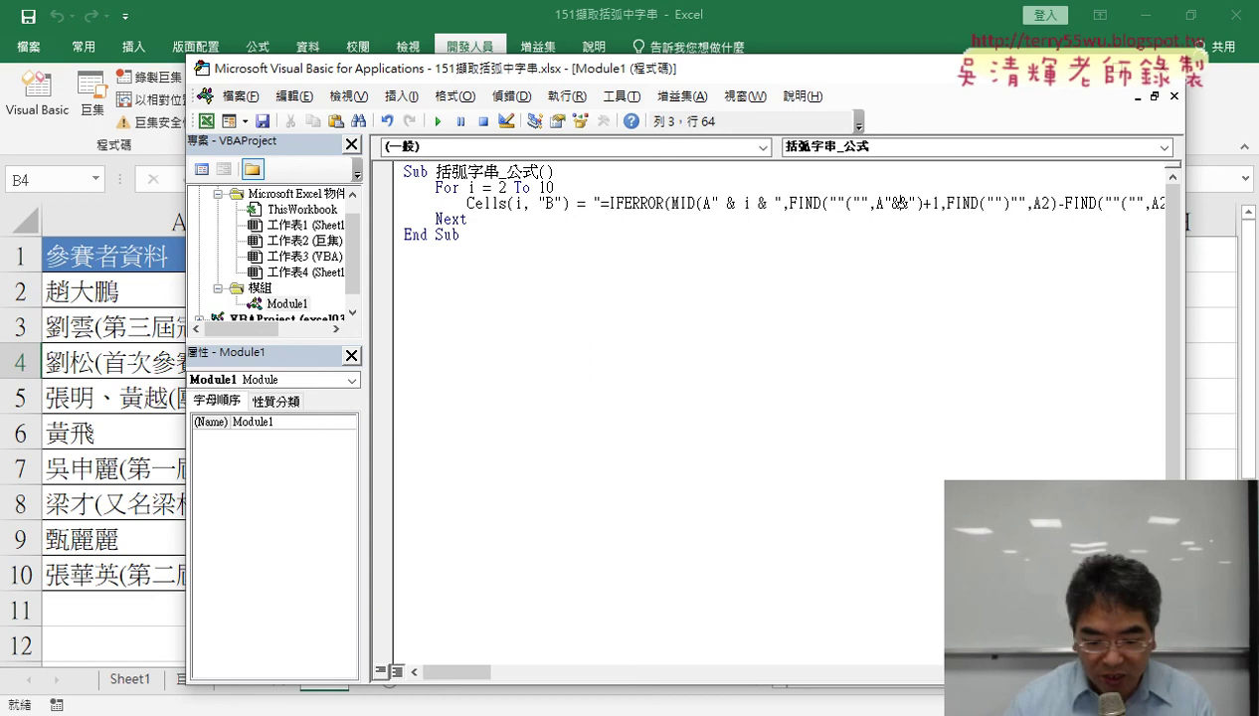
{"action": "type", "text": "i"}
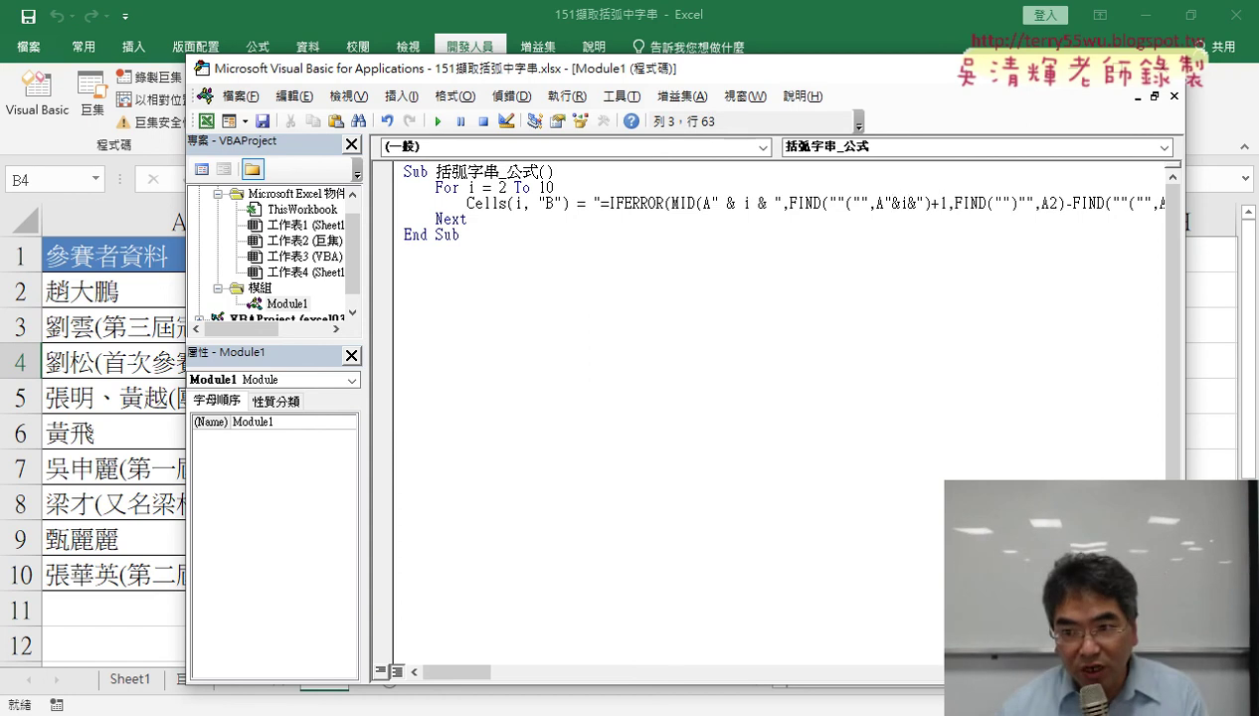
{"action": "key", "text": "Right"}
{"action": "key", "text": "Right"}
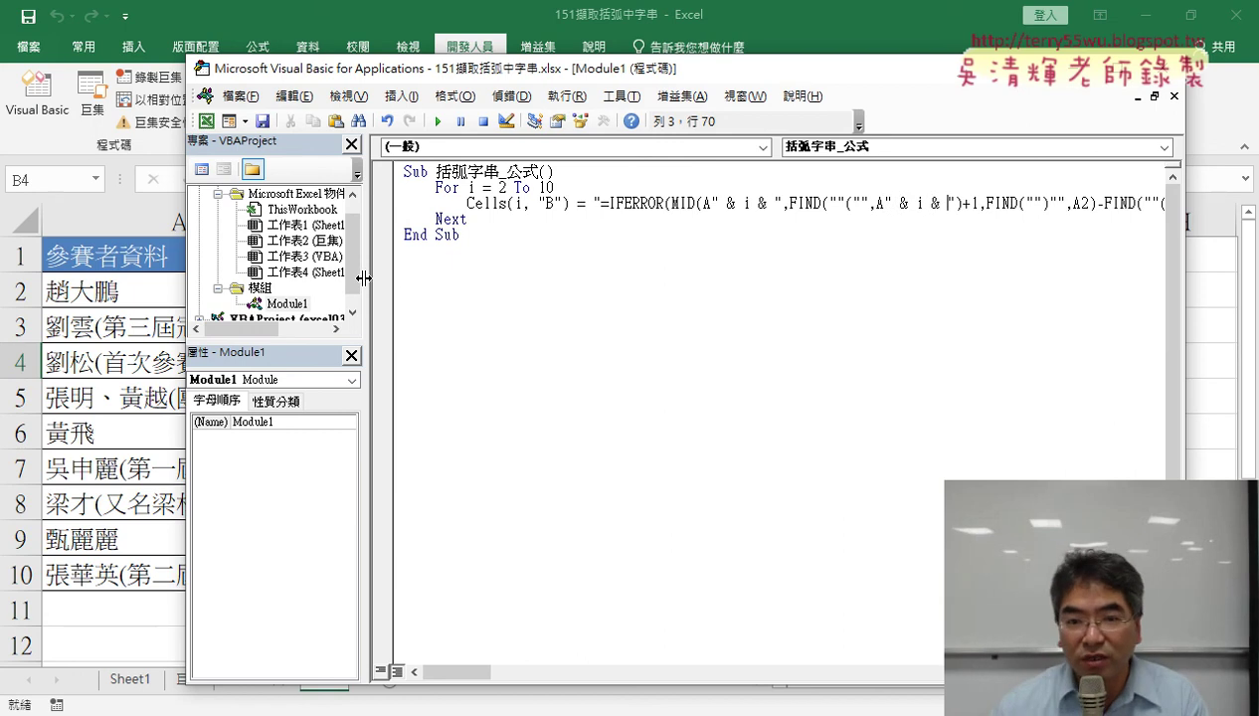
Step: Copy the & i & fragment and paste it over the 2 of the remaining two A2 references
{"action": "left_click_drag", "start_coordinate": [364, 278], "coordinate": [282, 279]}
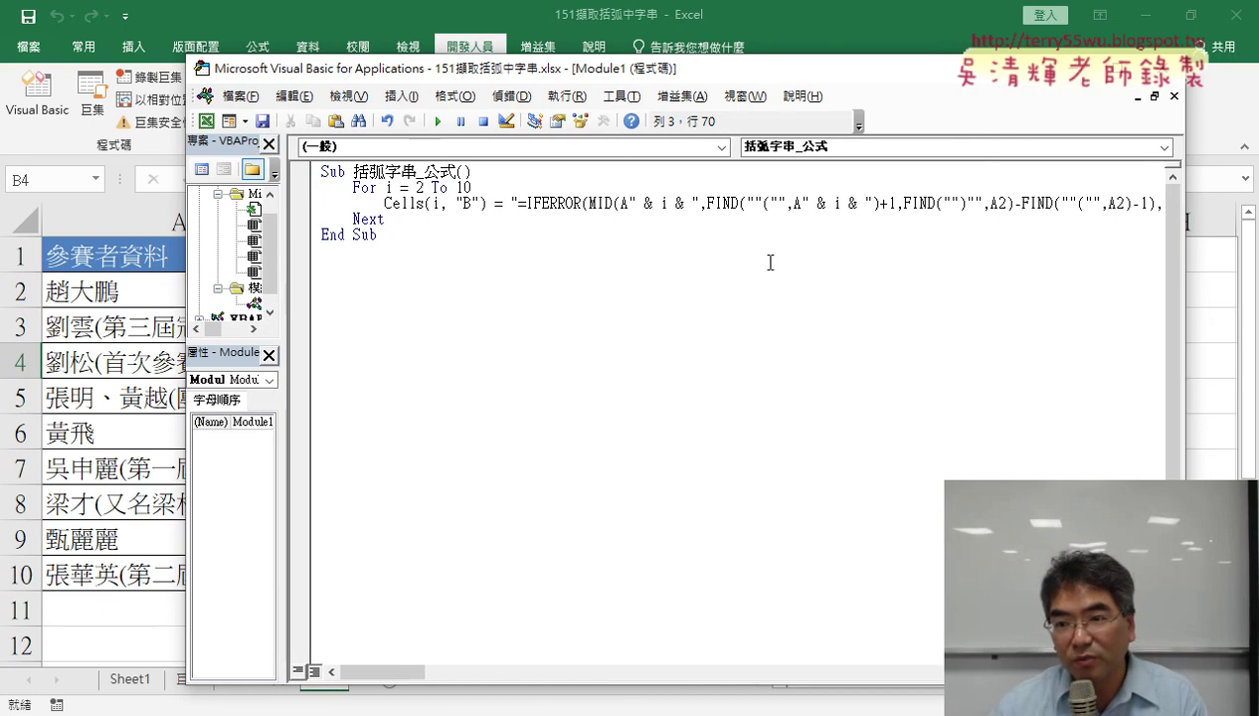
{"action": "left_click_drag", "start_coordinate": [805, 203], "coordinate": [868, 203]}
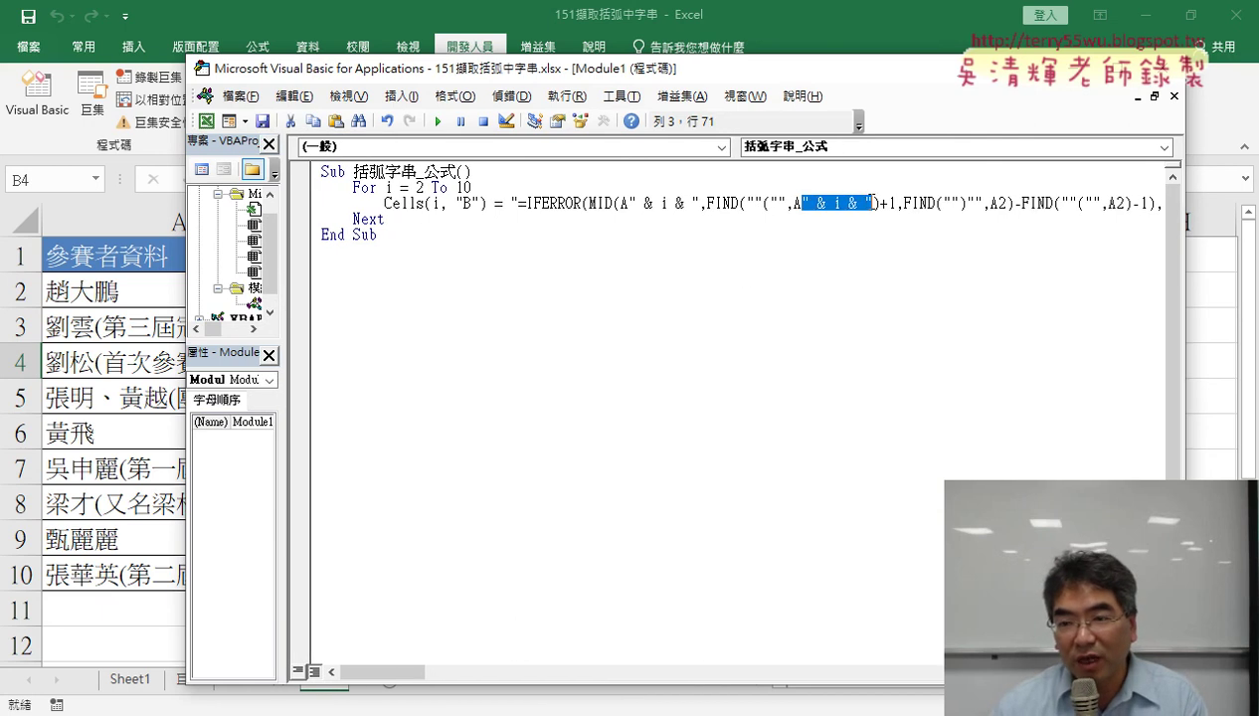
{"action": "right_click", "coordinate": [874, 203]}
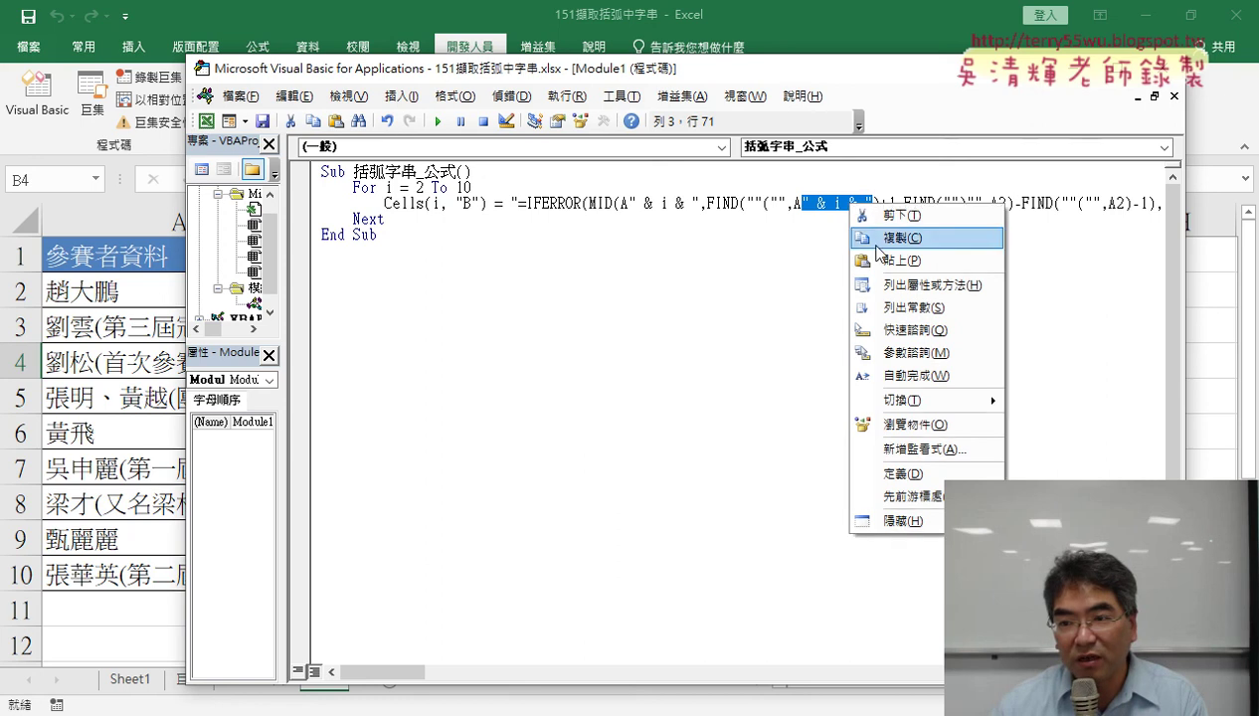
{"action": "left_click", "coordinate": [868, 249]}
{"action": "left_click_drag", "start_coordinate": [998, 203], "coordinate": [1008, 203]}
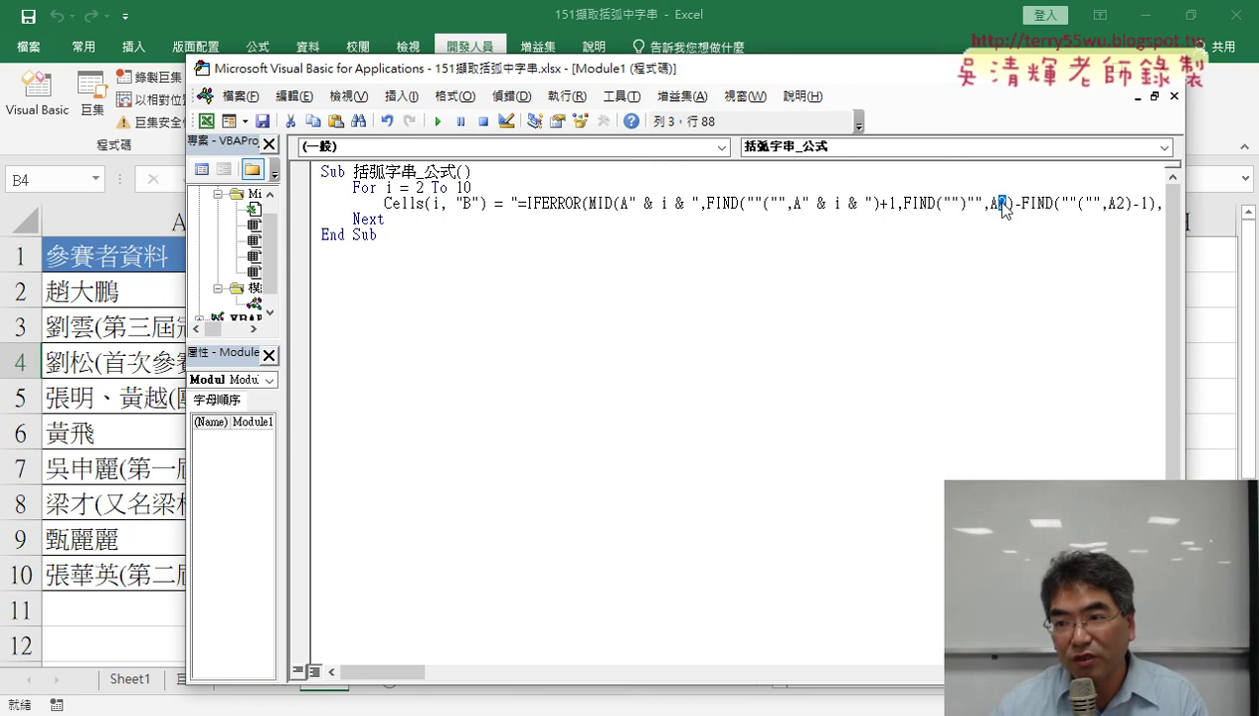
{"action": "right_click", "coordinate": [1003, 202]}
{"action": "left_click", "coordinate": [1040, 269]}
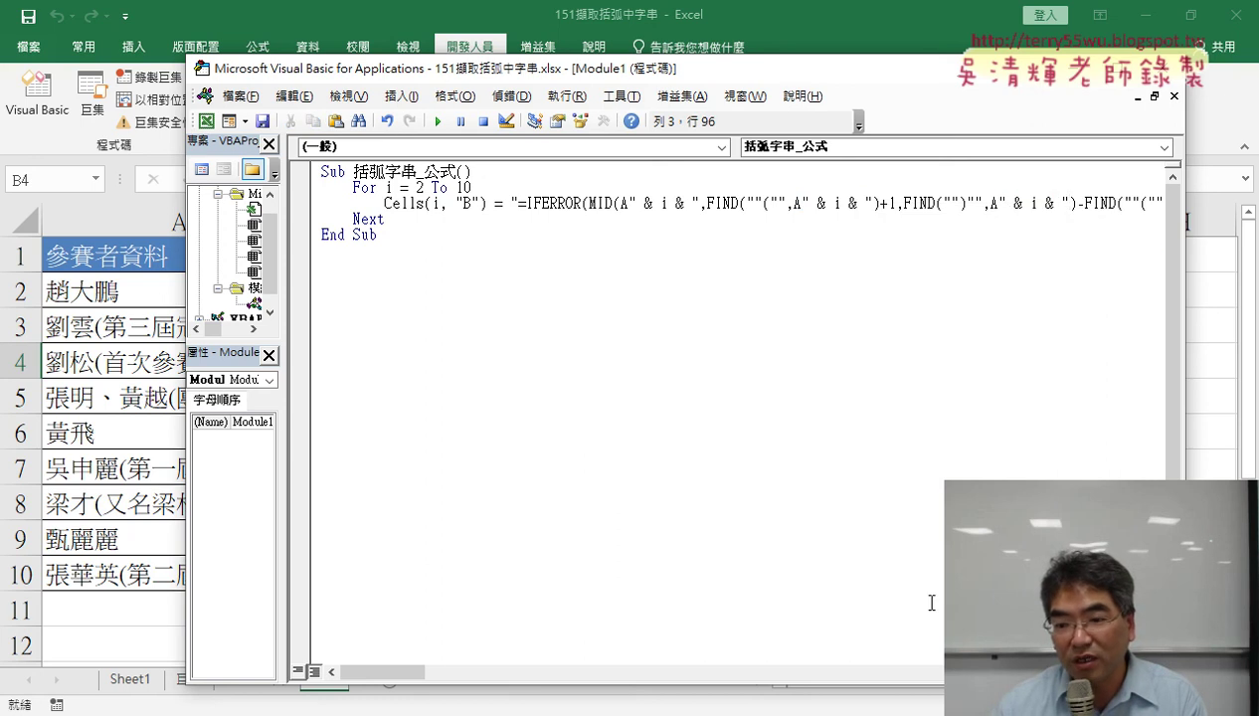
{"action": "left_click_drag", "start_coordinate": [434, 661], "coordinate": [477, 649]}
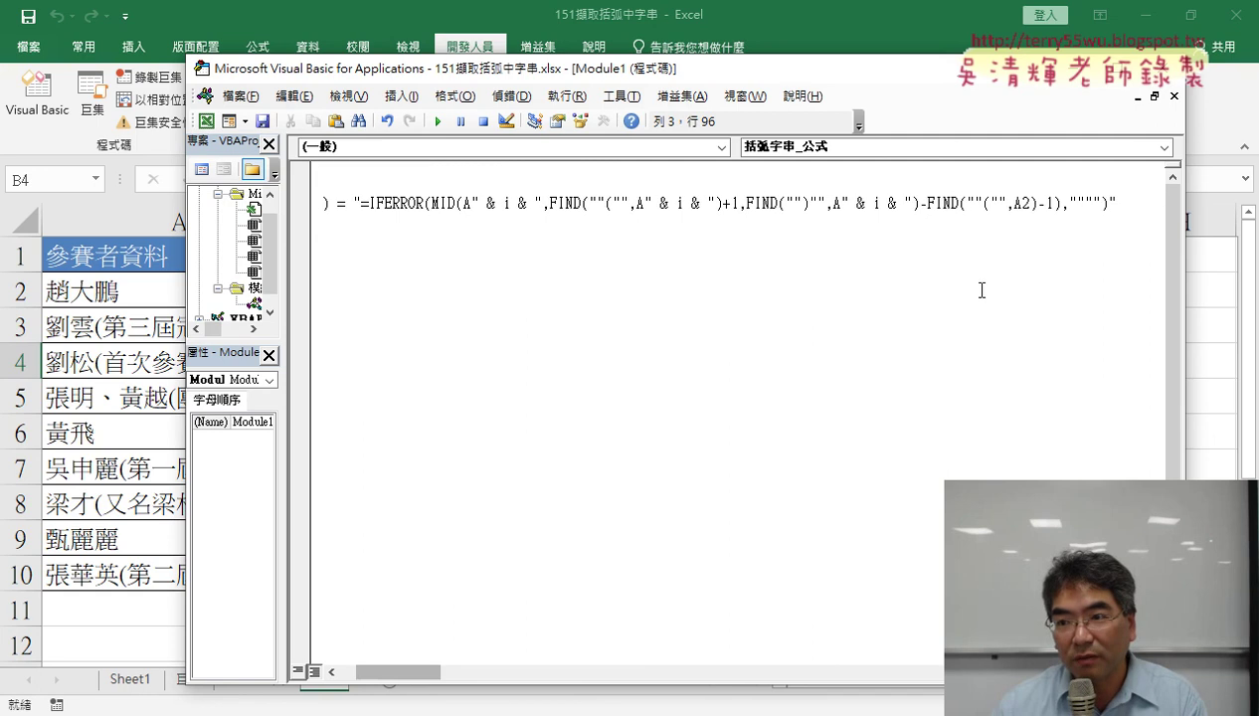
{"action": "left_click_drag", "start_coordinate": [1019, 203], "coordinate": [1028, 203]}
{"action": "right_click", "coordinate": [1025, 206]}
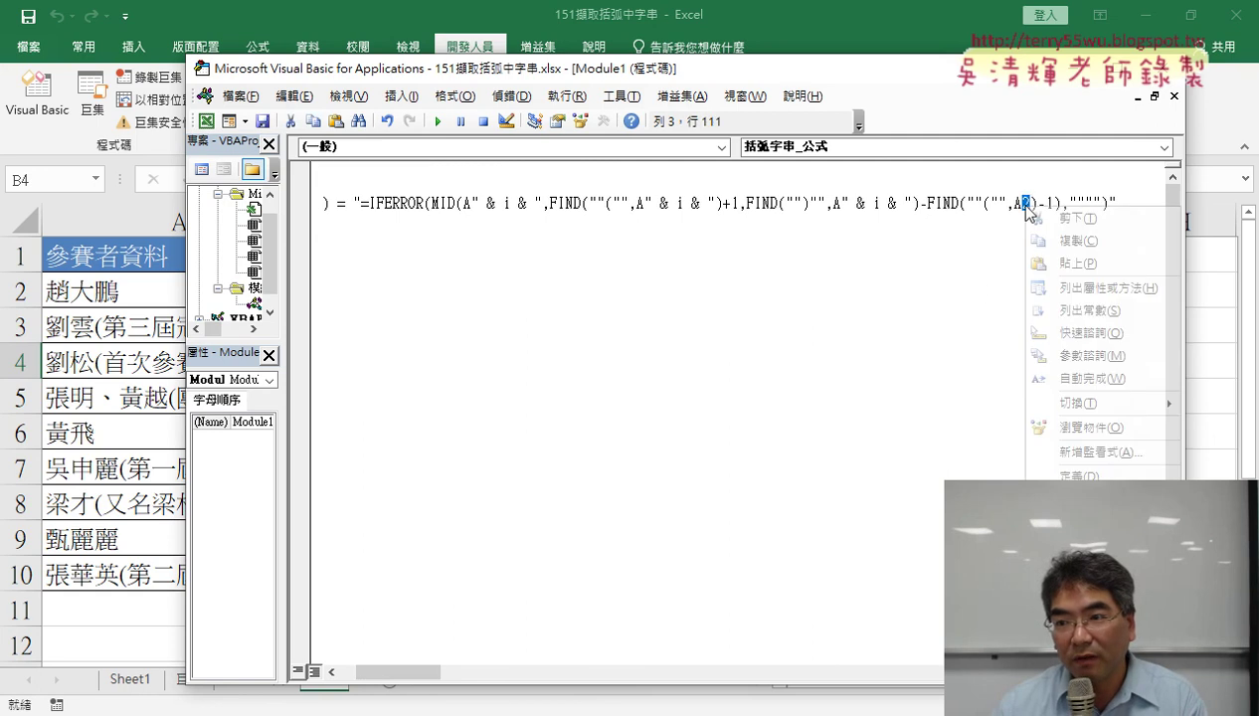
{"action": "left_click", "coordinate": [1056, 284]}
{"action": "left_click_drag", "start_coordinate": [611, 80], "coordinate": [888, 103]}
{"action": "left_click_drag", "start_coordinate": [686, 695], "coordinate": [671, 696]}
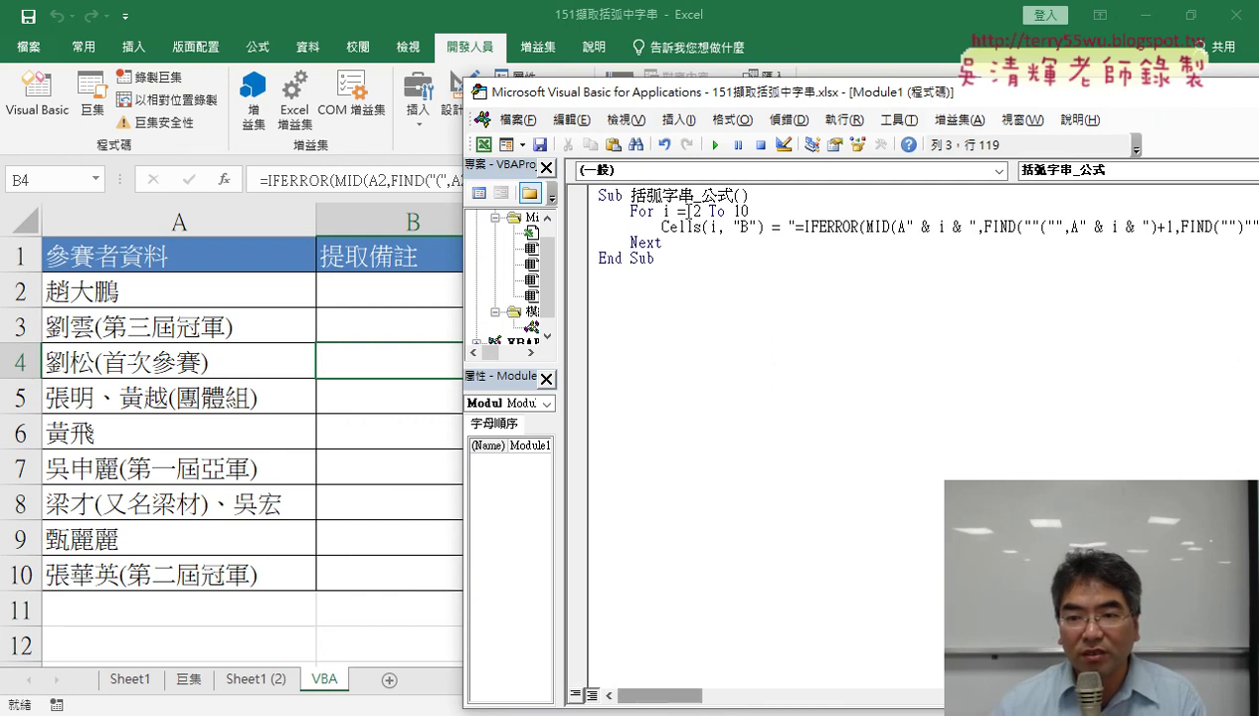
Step: Run 括弧字串_公式 to fill column B, then copy its whole code for duplication
{"action": "left_click", "coordinate": [684, 227]}
{"action": "left_click", "coordinate": [716, 145]}
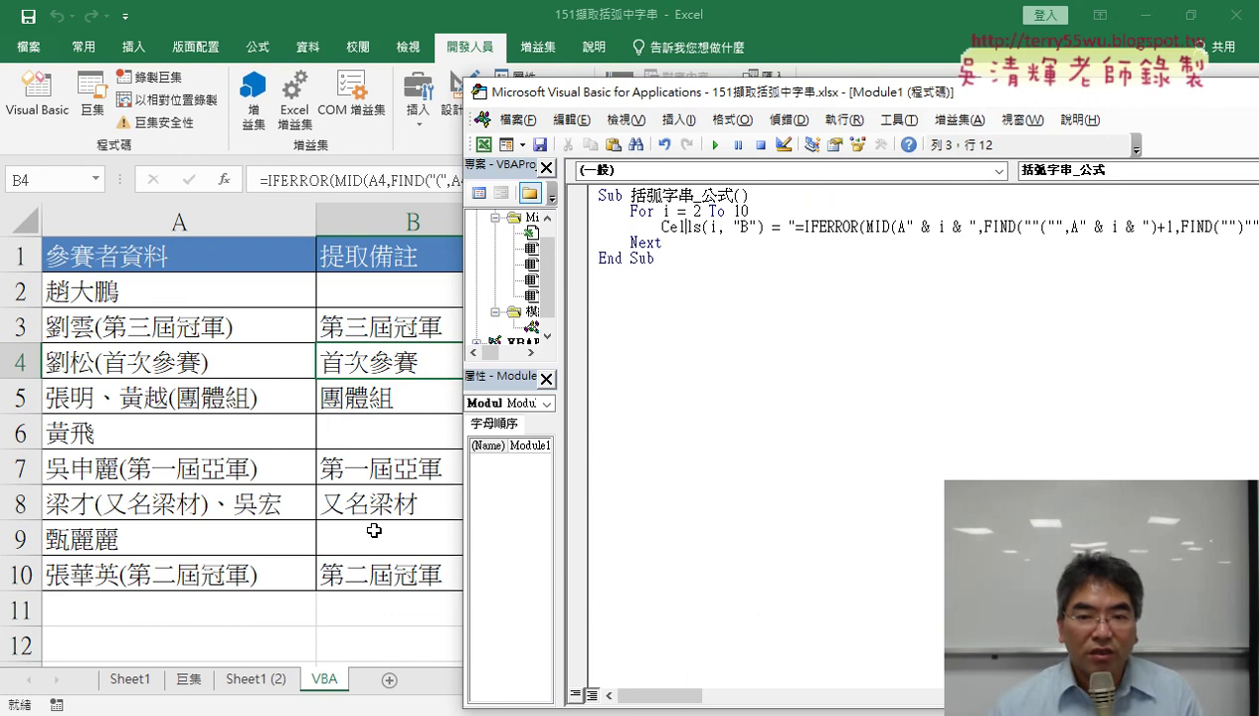
{"action": "left_click_drag", "start_coordinate": [670, 269], "coordinate": [584, 187]}
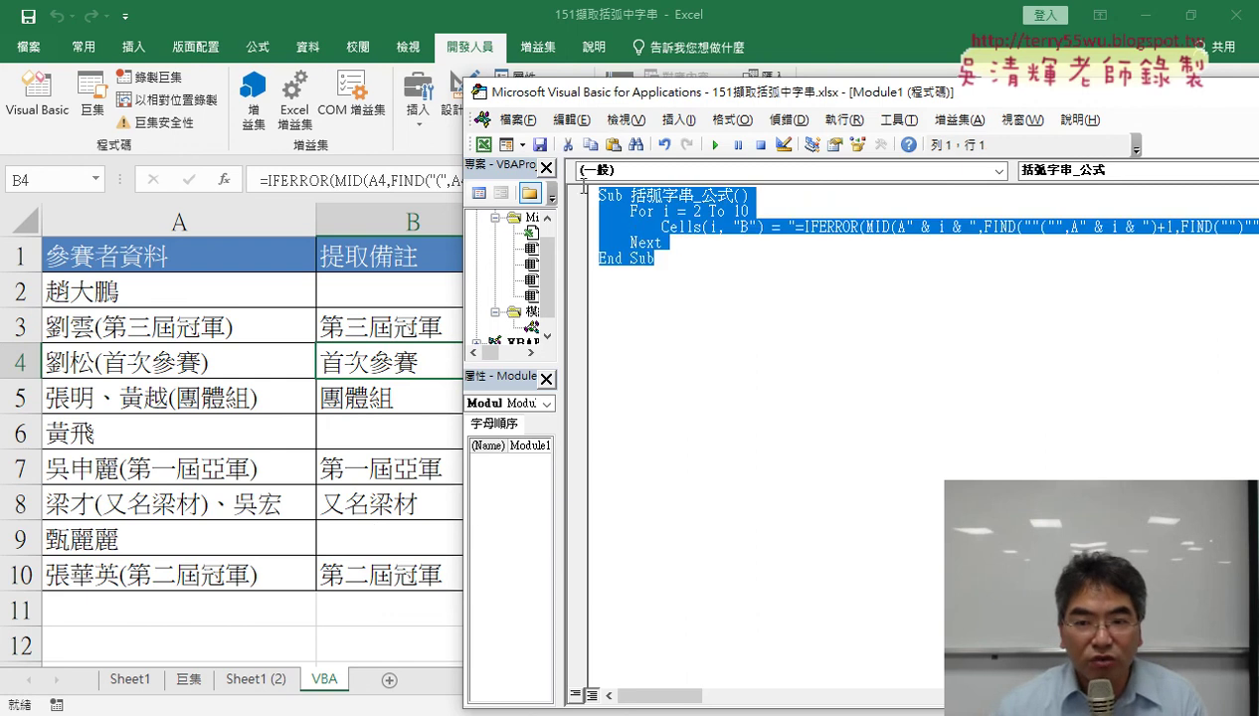
{"action": "right_click", "coordinate": [639, 229]}
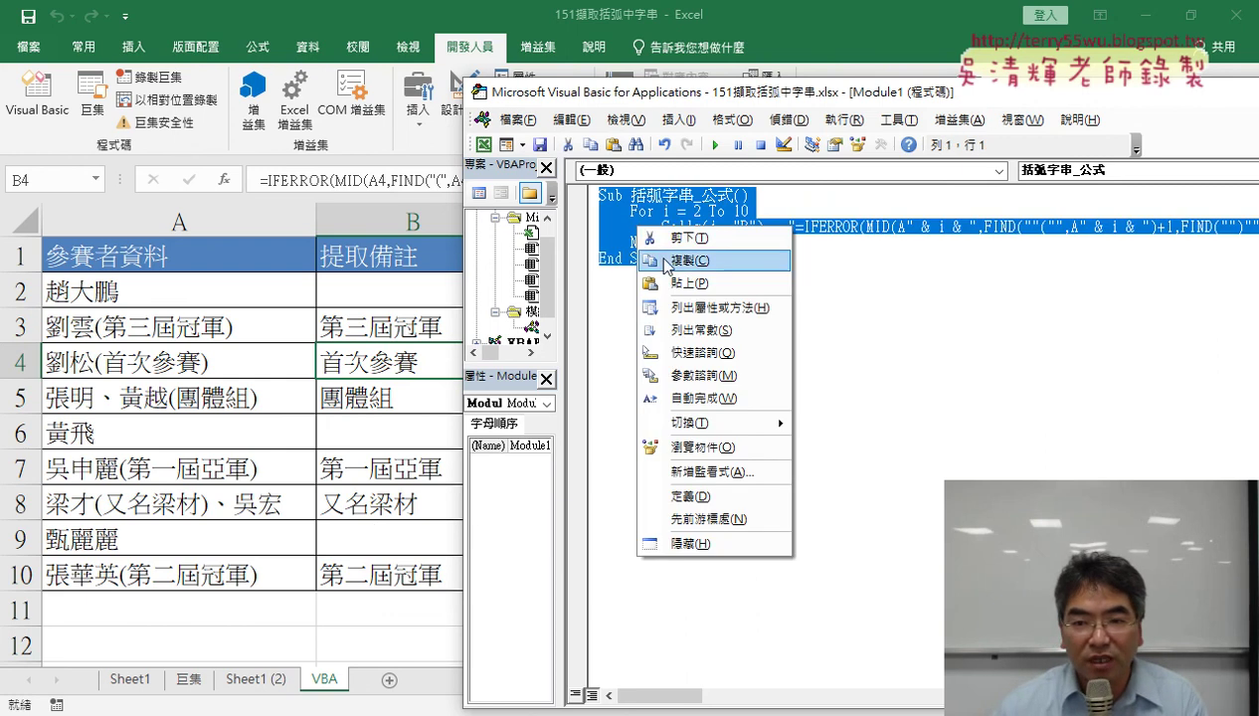
{"action": "left_click", "coordinate": [664, 261]}
{"action": "left_click", "coordinate": [634, 307]}
Step: Paste the copied macro below the original and rename it 清除
{"action": "left_click", "coordinate": [676, 364]}
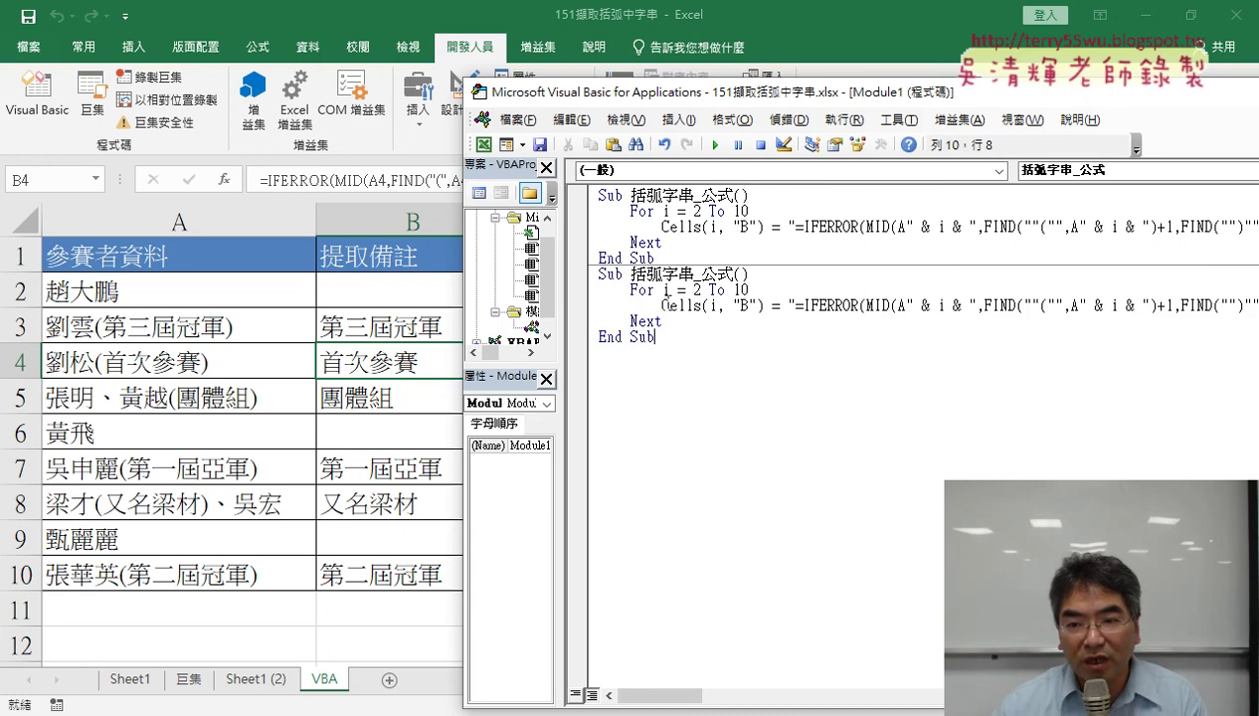
{"action": "left_click_drag", "start_coordinate": [632, 274], "coordinate": [746, 274]}
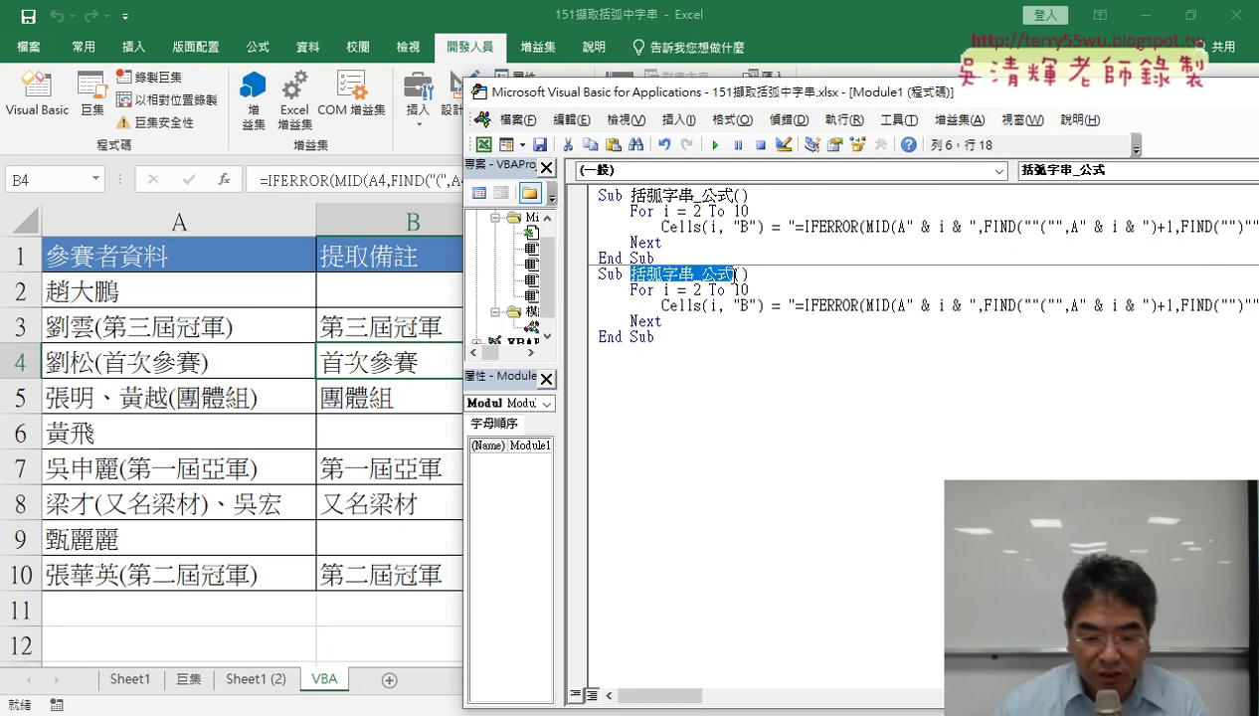
{"action": "type", "text": "7e"}
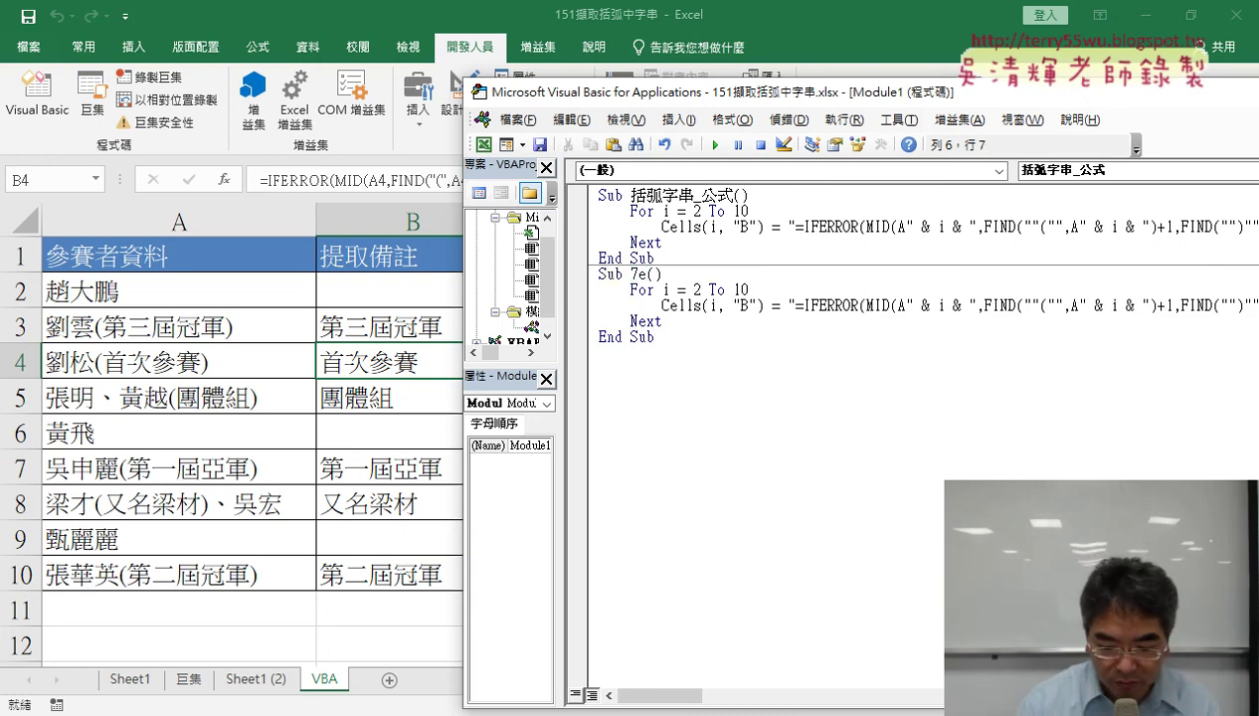
{"action": "key", "text": "BackSpace"}
{"action": "key", "text": "BackSpace"}
{"action": "type", "text": "清"}
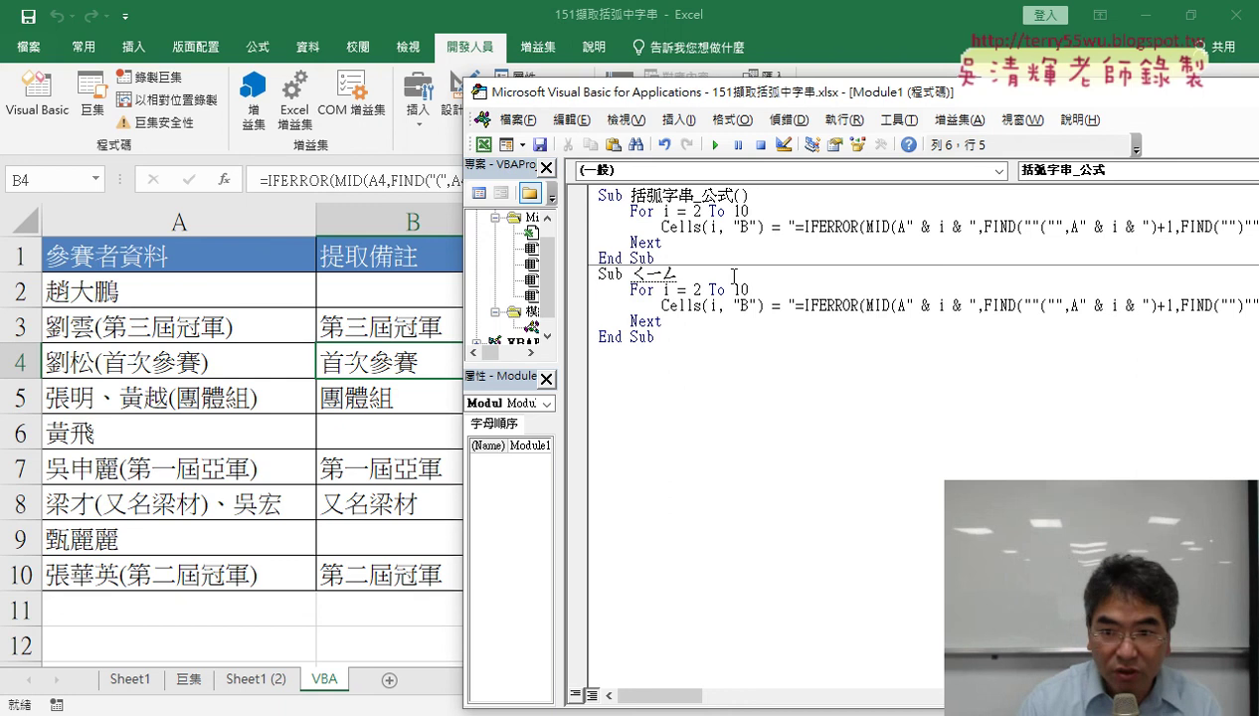
{"action": "type", "text": "除("}
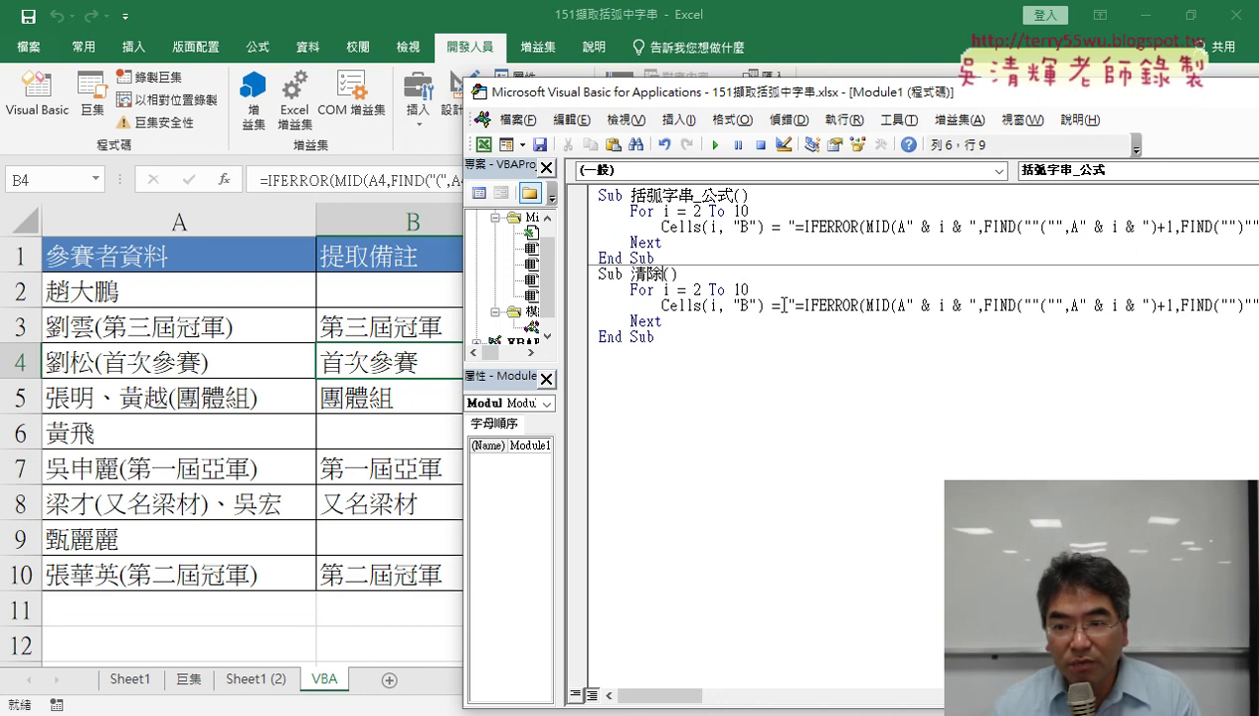
Step: Replace the formula string so the loop line reads Cells(i, "B") = ""
{"action": "left_click_drag", "start_coordinate": [788, 306], "coordinate": [820, 305]}
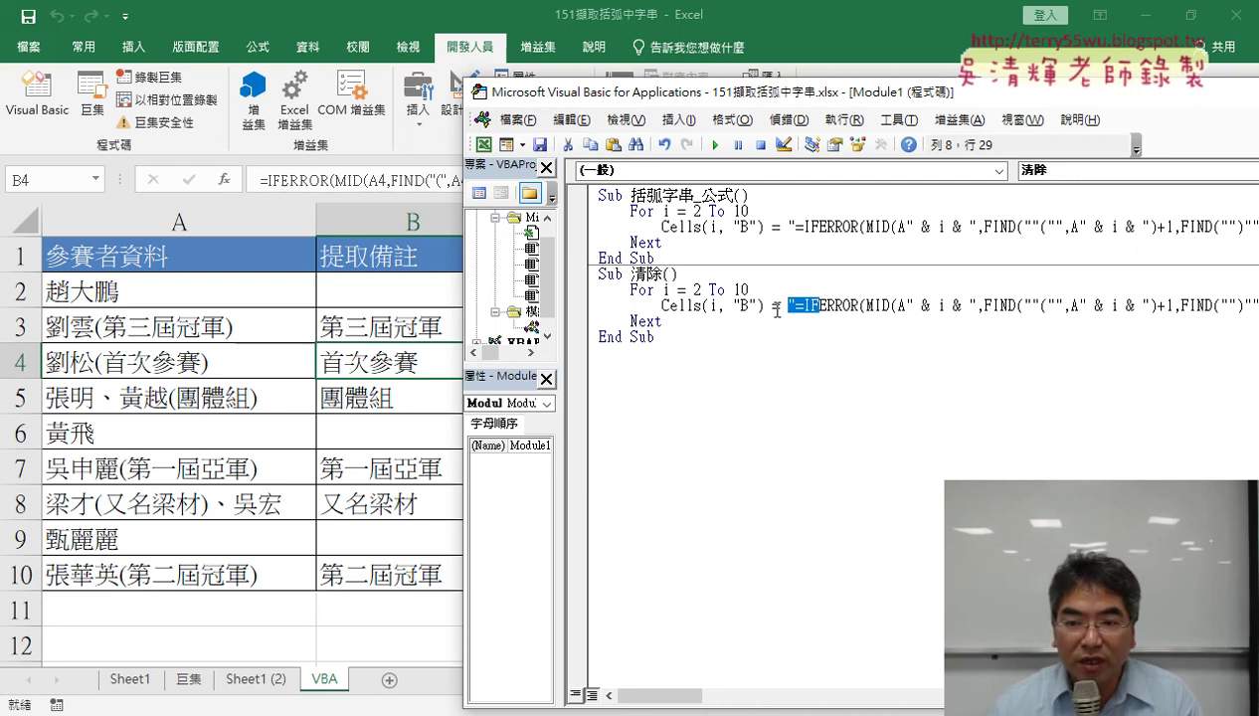
{"action": "key", "text": "Left"}
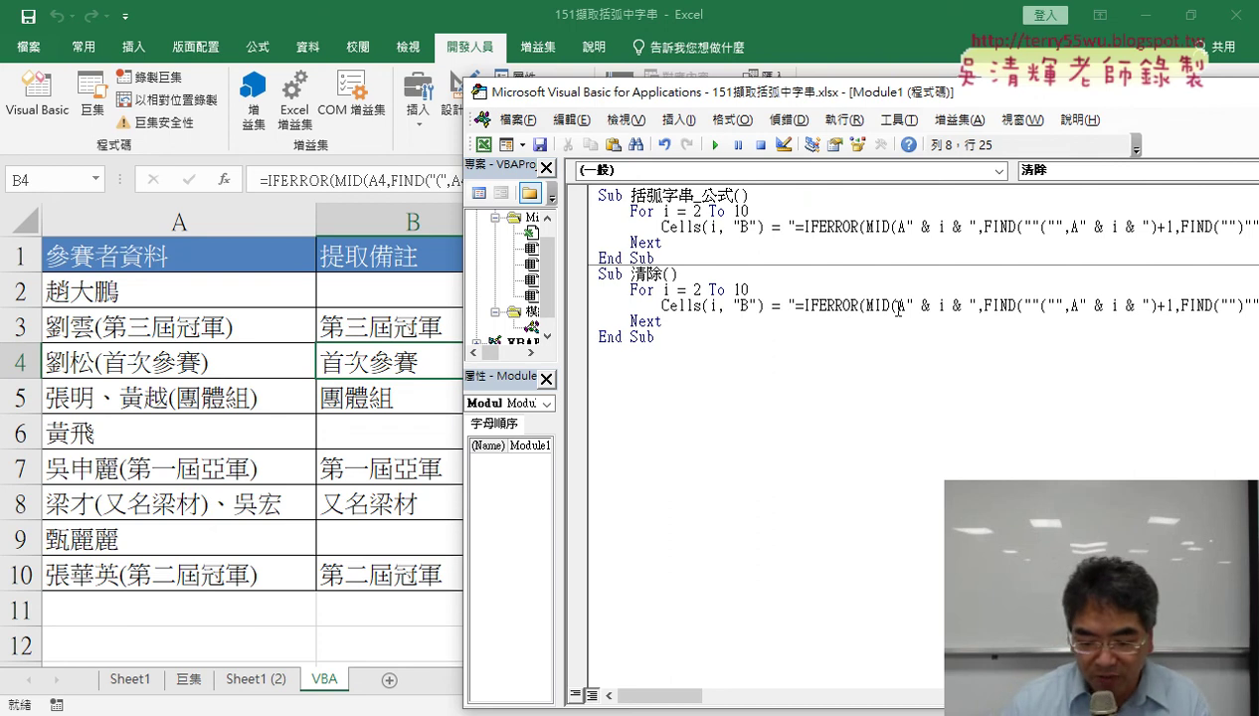
{"action": "key", "text": "shift+End"}
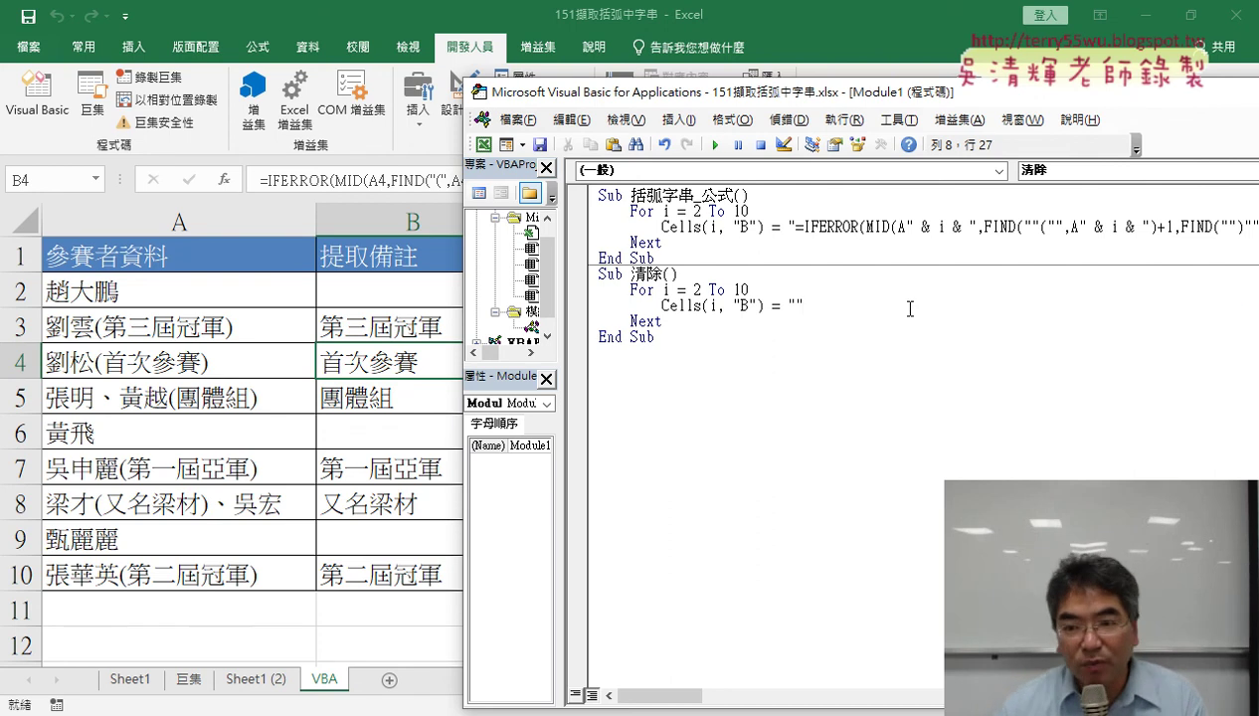
{"action": "left_click_drag", "start_coordinate": [804, 305], "coordinate": [789, 305]}
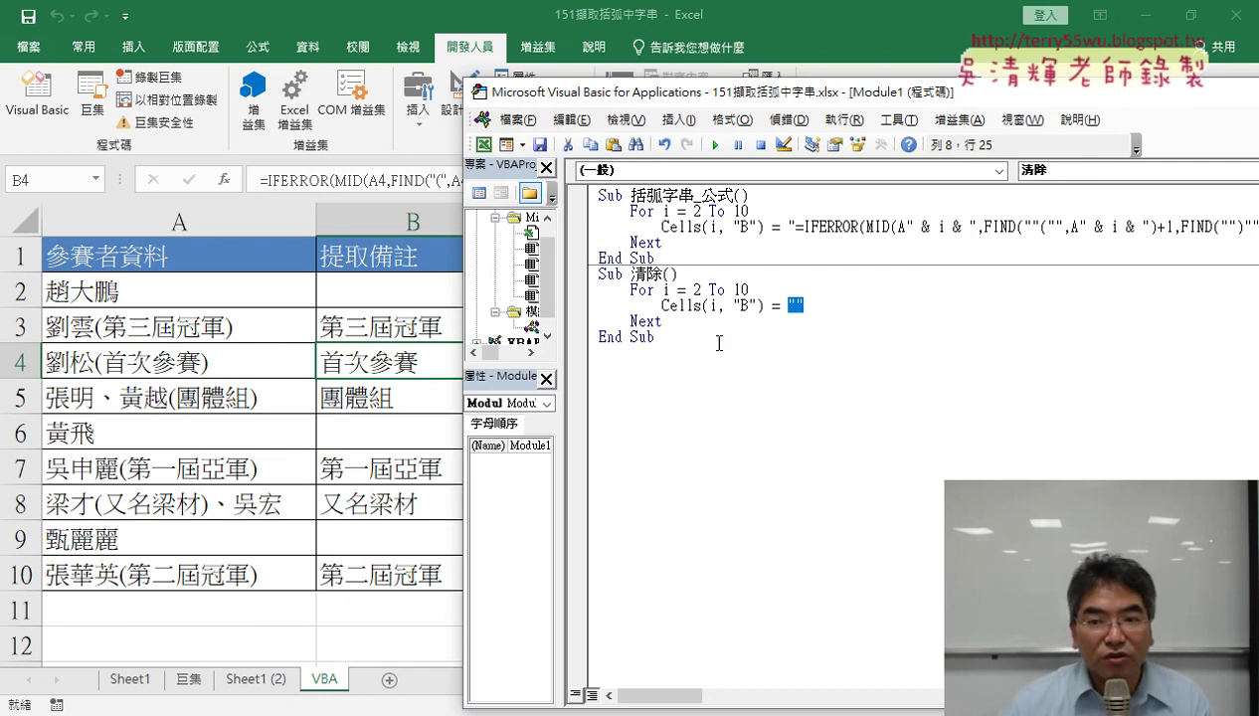
Step: Run 清除, then 括弧字串_公式, then 清除 again, leaving column B empty
{"action": "left_click", "coordinate": [747, 306]}
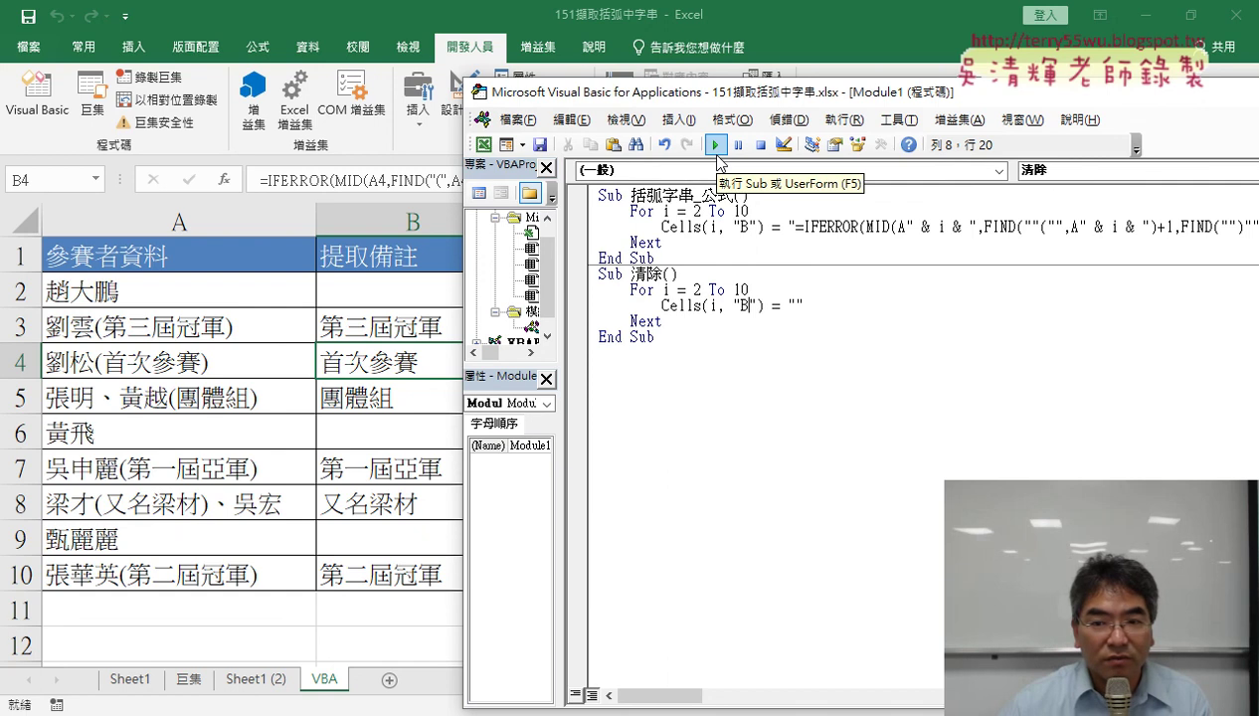
{"action": "left_click", "coordinate": [715, 147]}
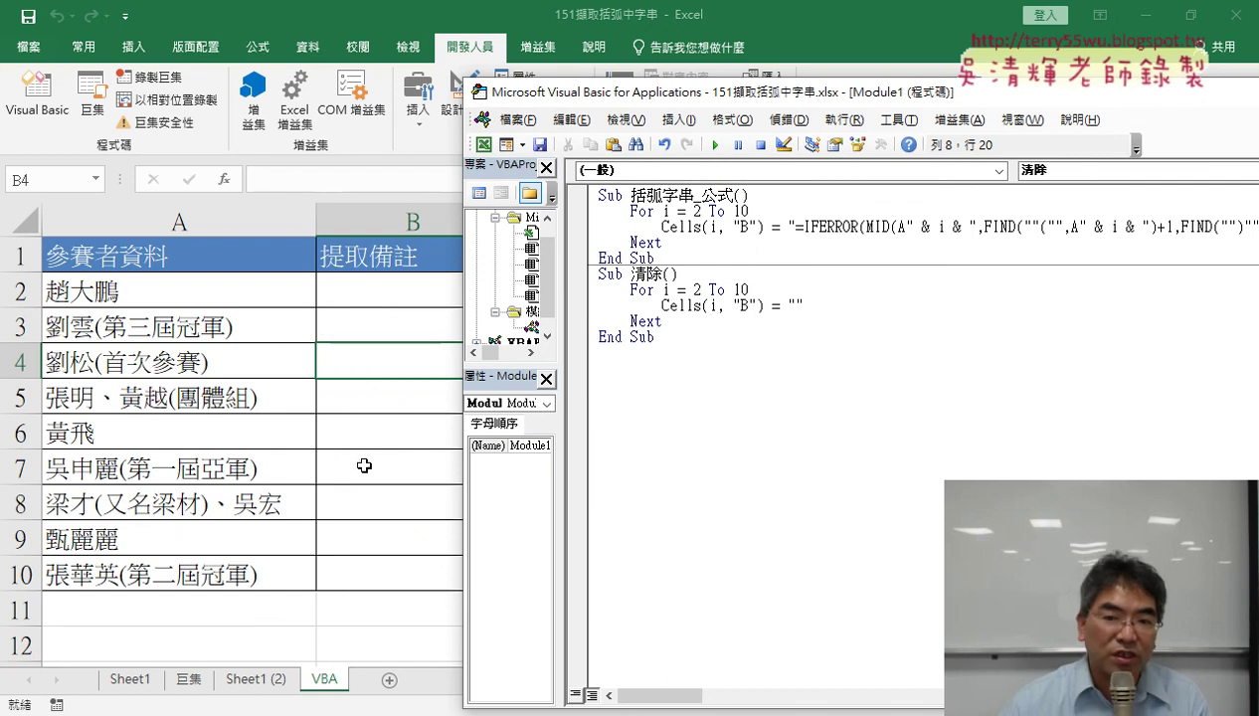
{"action": "double_click", "coordinate": [800, 305]}
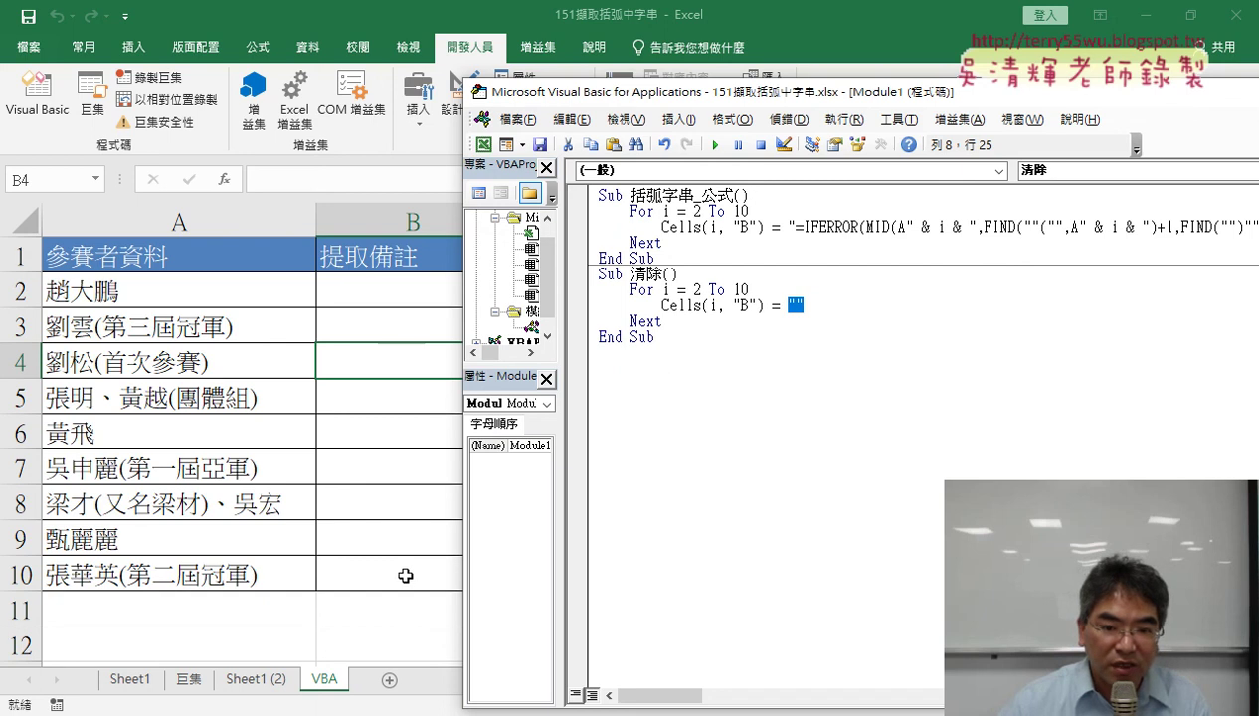
{"action": "left_click", "coordinate": [744, 225]}
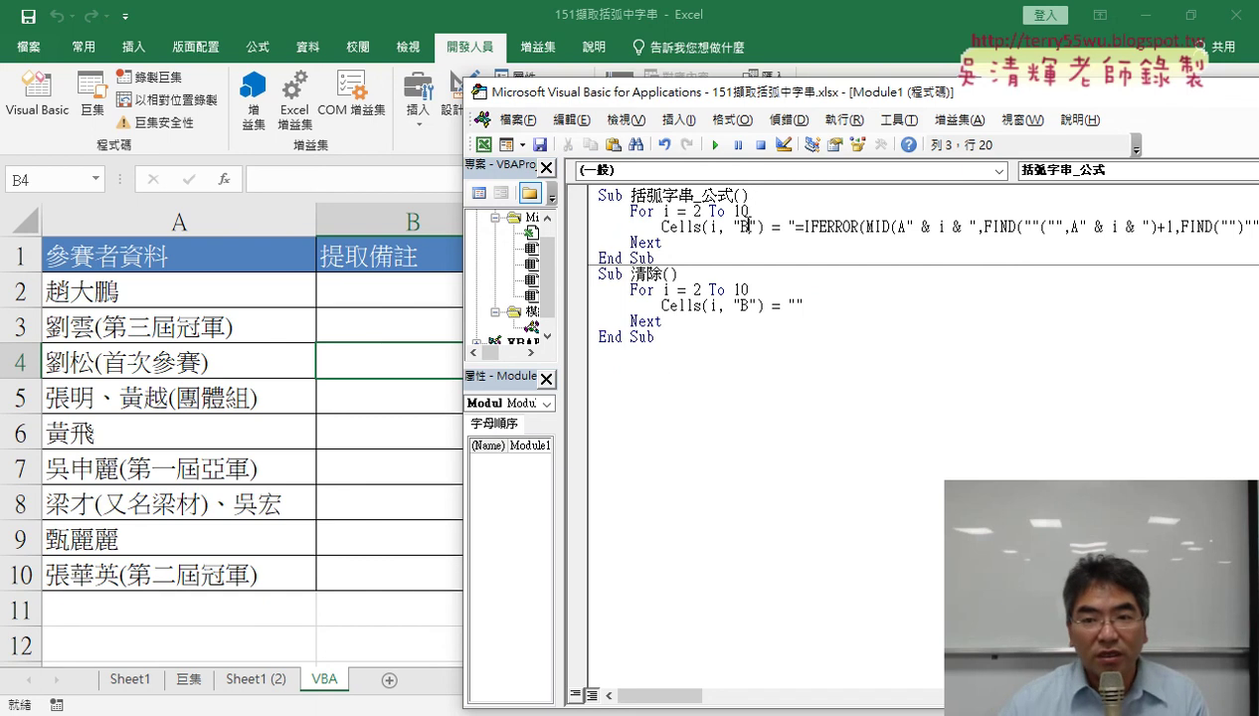
{"action": "left_click", "coordinate": [715, 145]}
{"action": "left_click", "coordinate": [712, 304]}
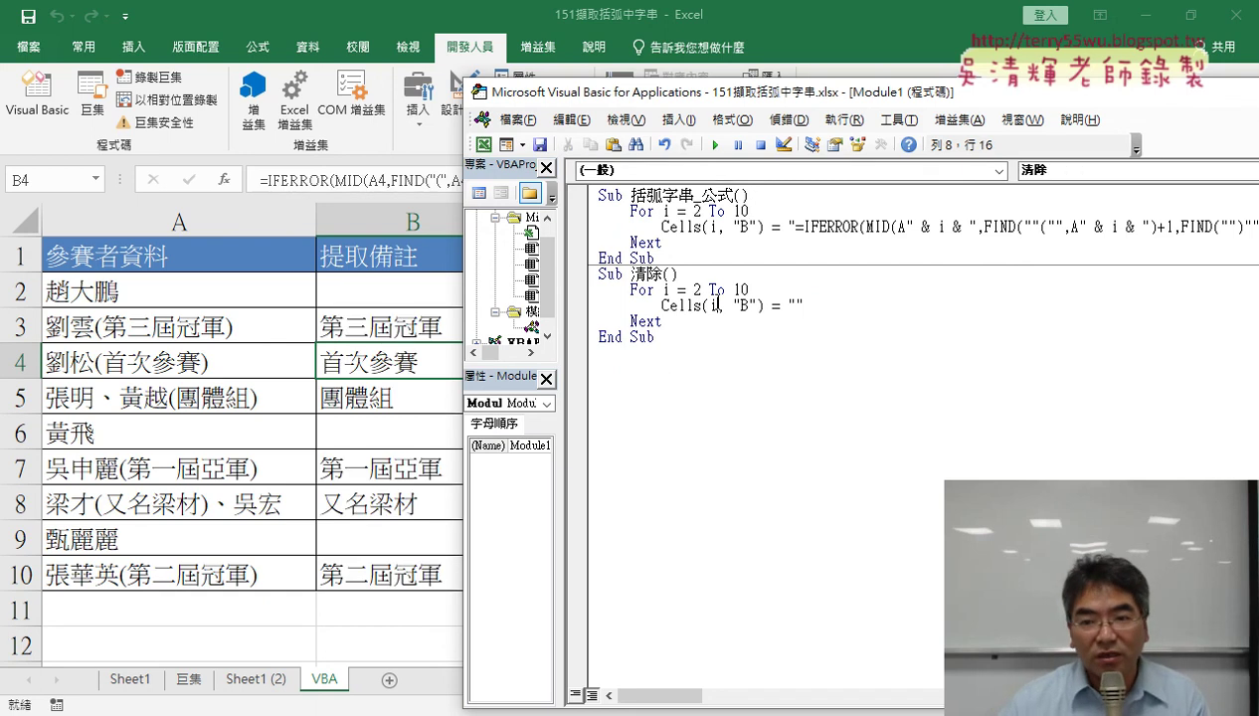
{"action": "left_click", "coordinate": [715, 145]}
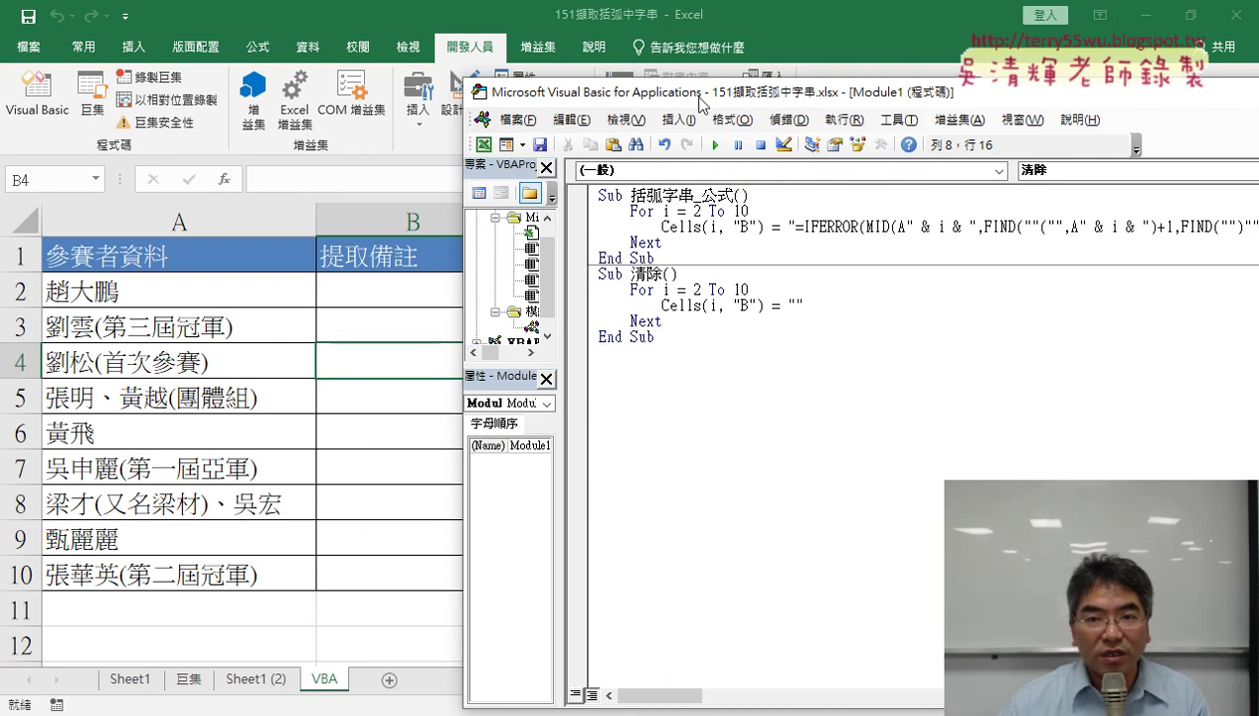
Step: Move the VBA window left and widen it along with the project pane
{"action": "left_click_drag", "start_coordinate": [698, 97], "coordinate": [325, 95]}
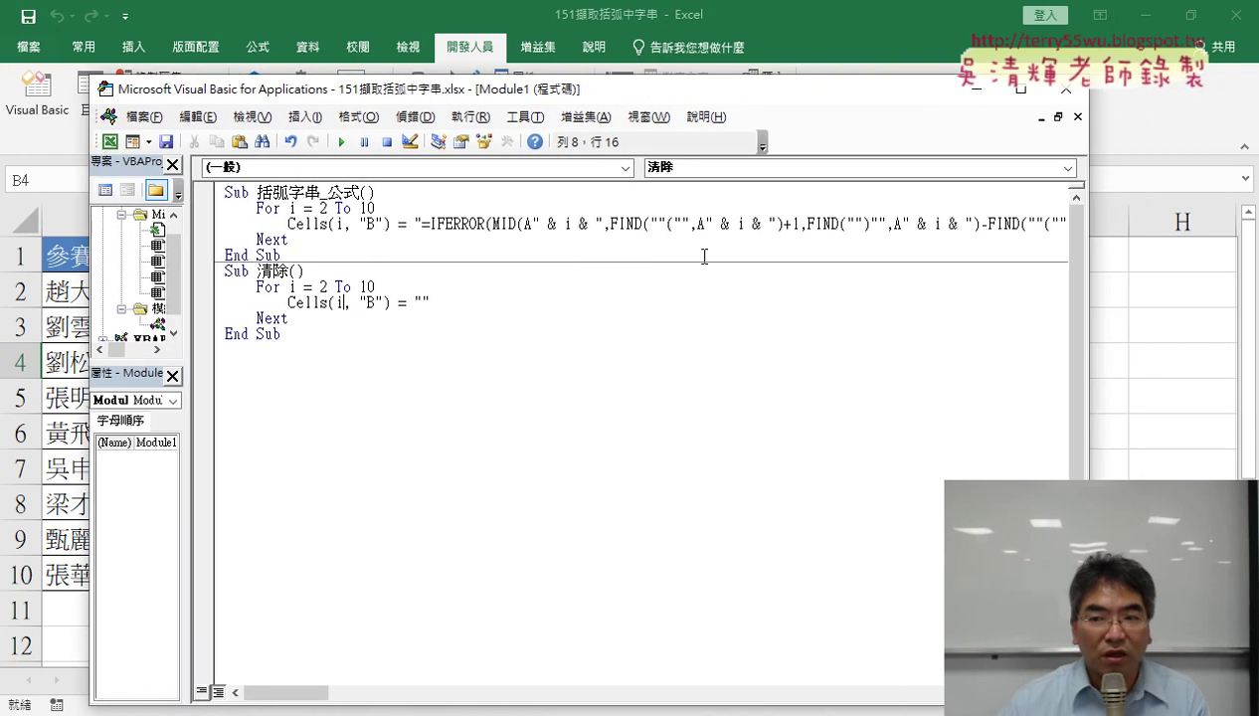
{"action": "left_click_drag", "start_coordinate": [1087, 368], "coordinate": [1246, 370]}
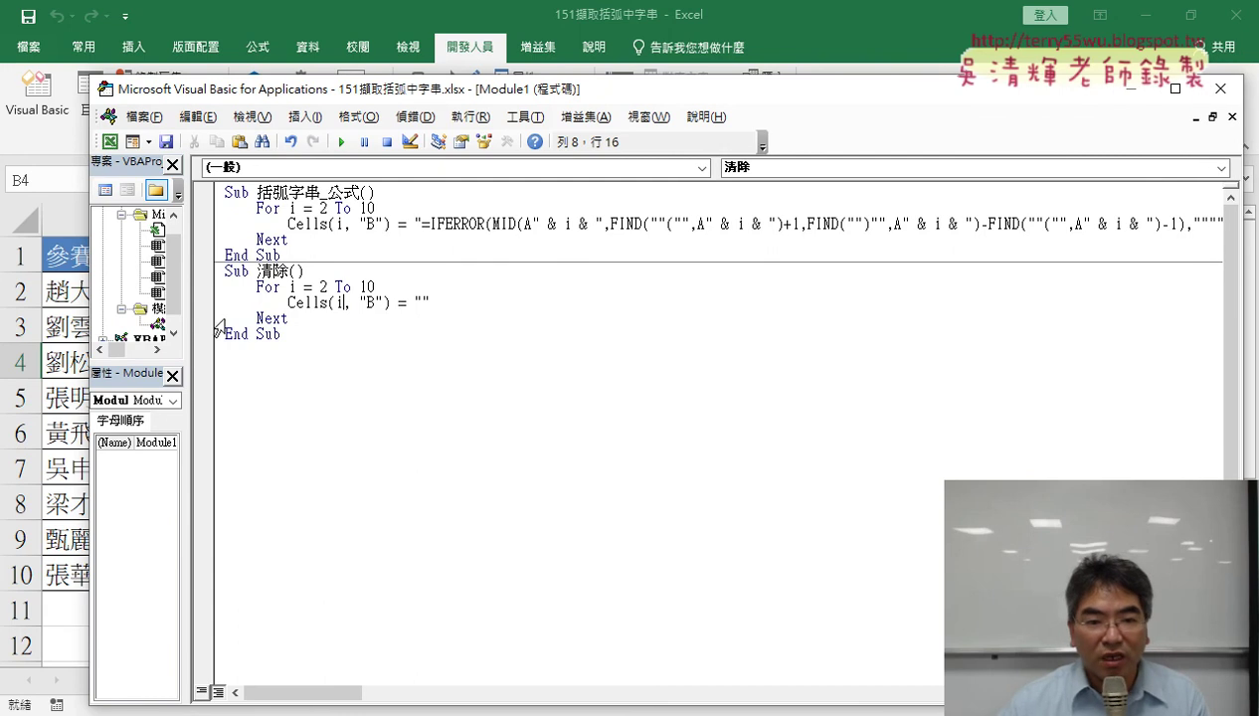
{"action": "left_click_drag", "start_coordinate": [185, 310], "coordinate": [253, 310]}
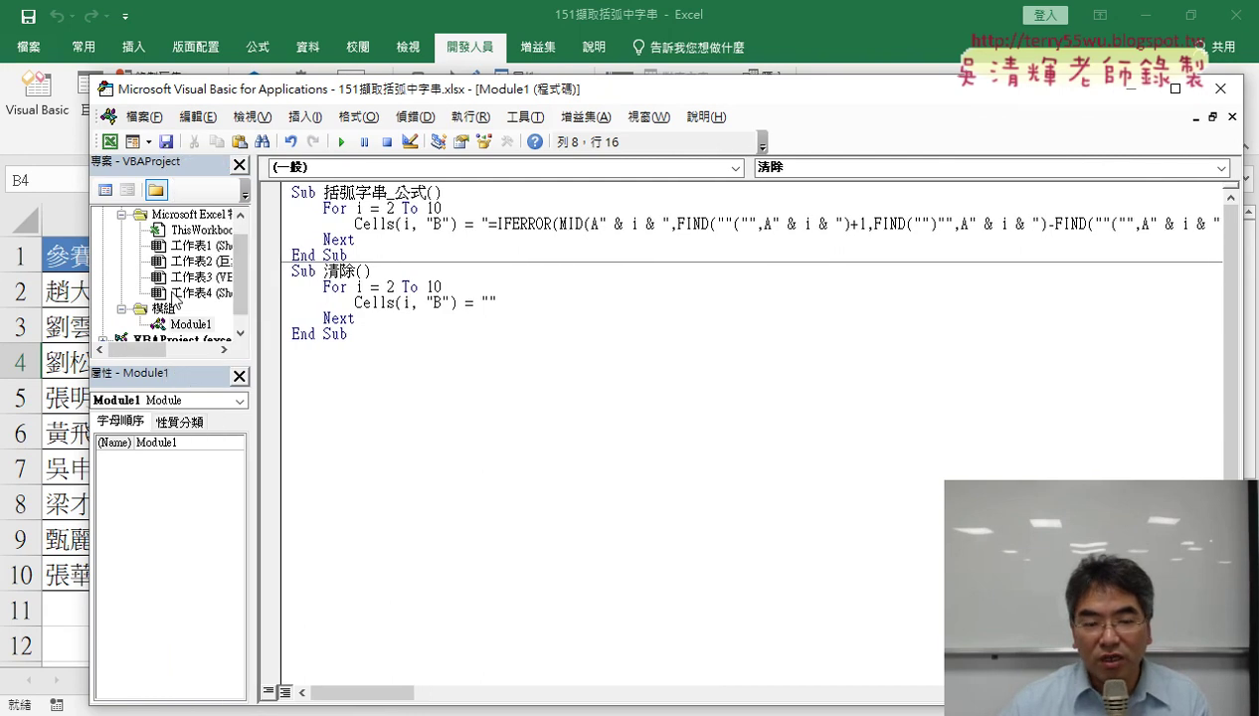
{"action": "right_click", "coordinate": [177, 286]}
{"action": "mouse_move", "coordinate": [228, 389]}
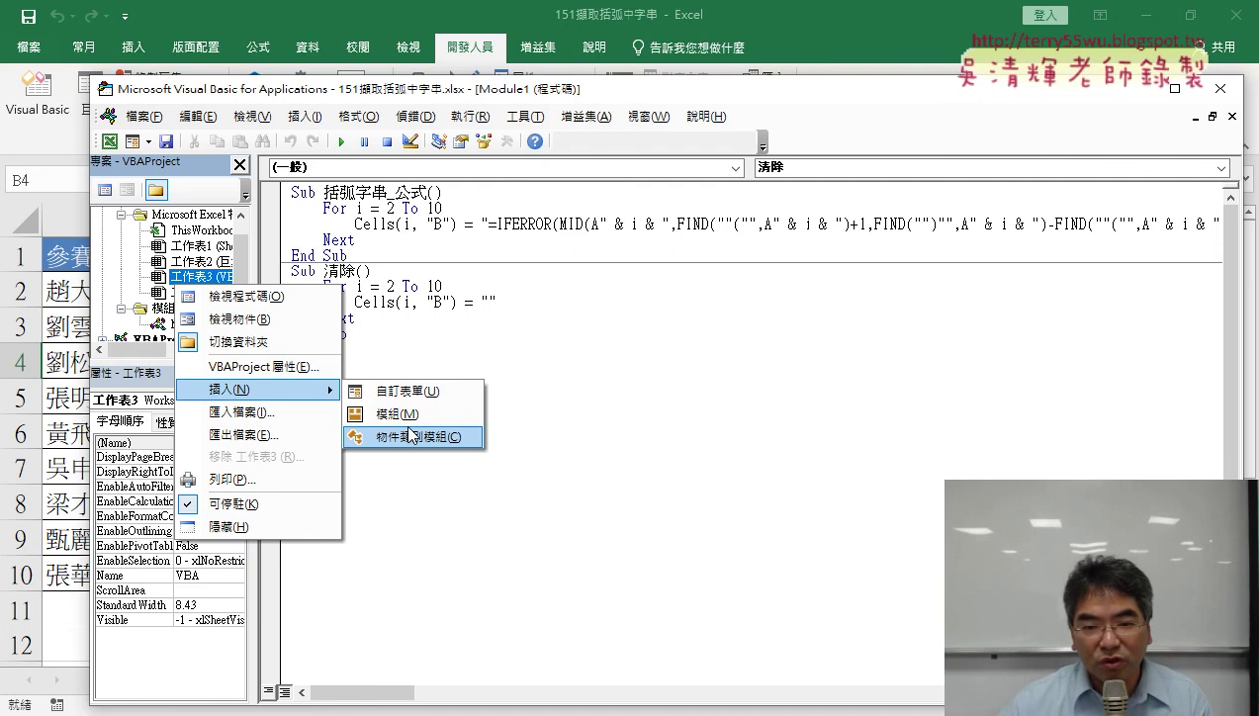
{"action": "left_click", "coordinate": [432, 274]}
{"action": "left_click_drag", "start_coordinate": [325, 193], "coordinate": [428, 193]}
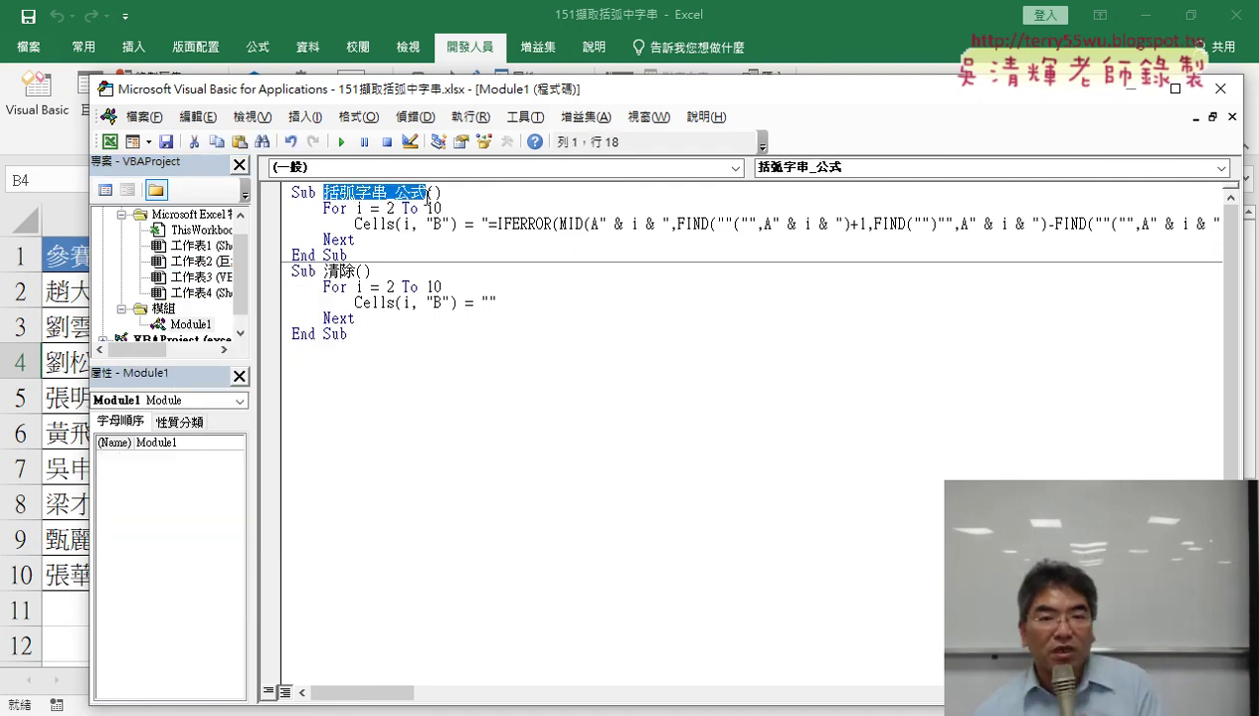